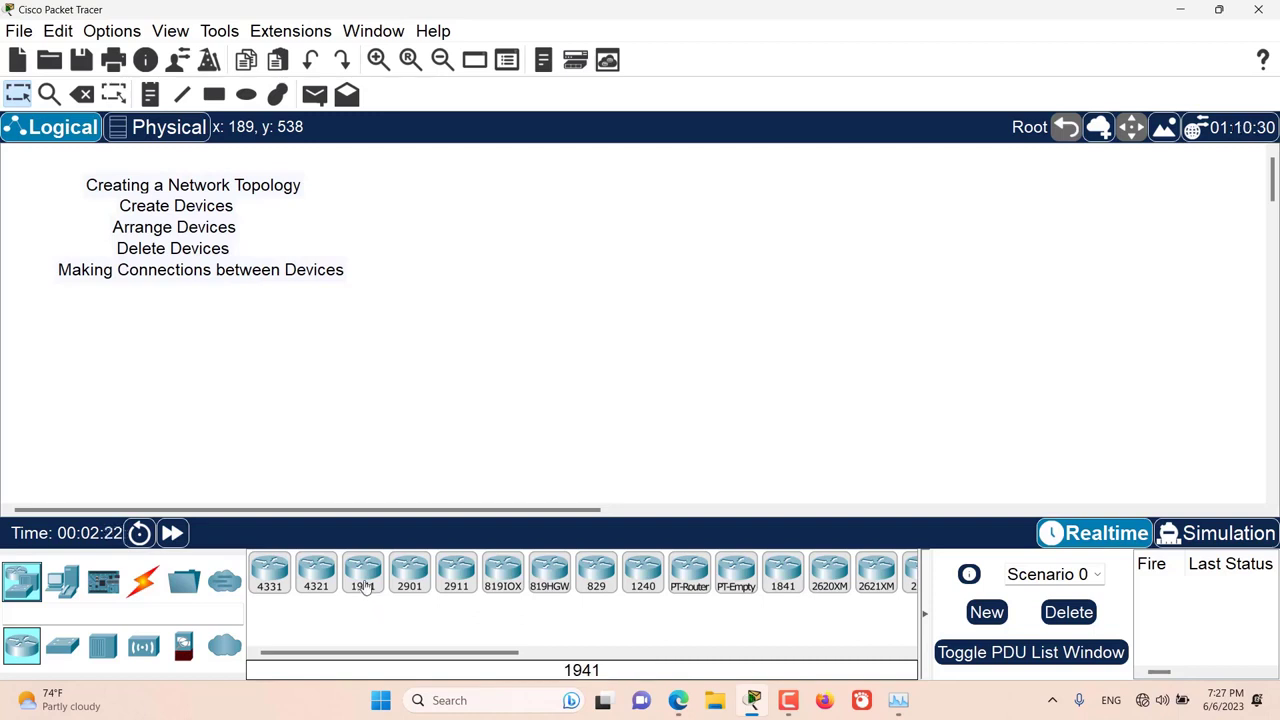
Step: Place a 1941 router in the upper middle of the empty workspace
left_click(365, 586)
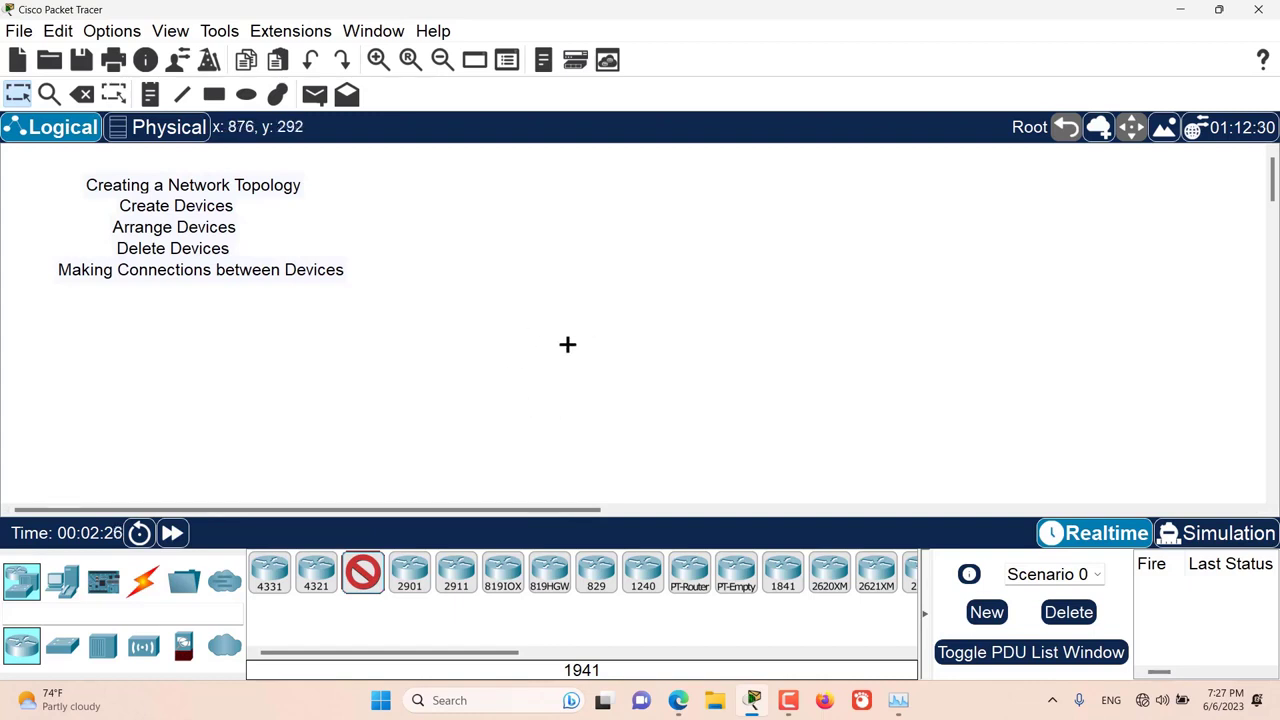
left_click(618, 248)
left_click_drag(734, 218, 549, 314)
left_click(502, 360)
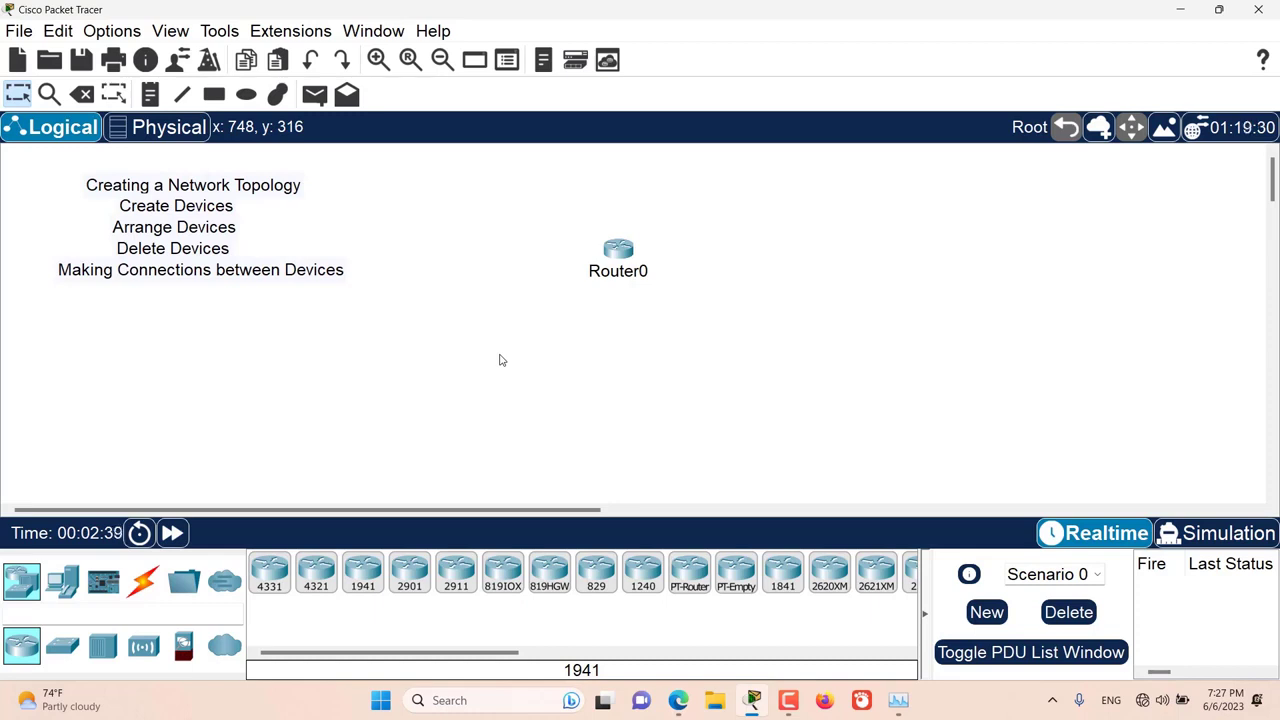
Step: Place four 2901 routers in a row below Router0 using repeated placement, then end the placement mode
key("ctrl")
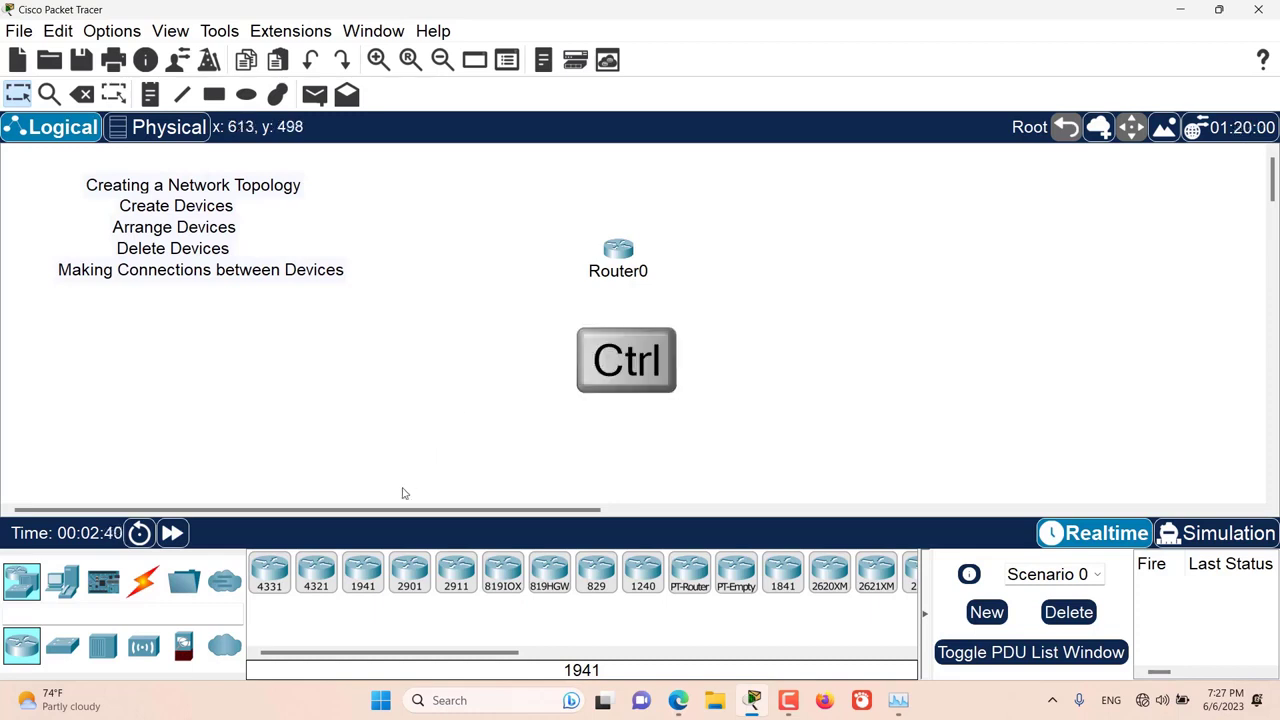
left_click(416, 572, "ctrl")
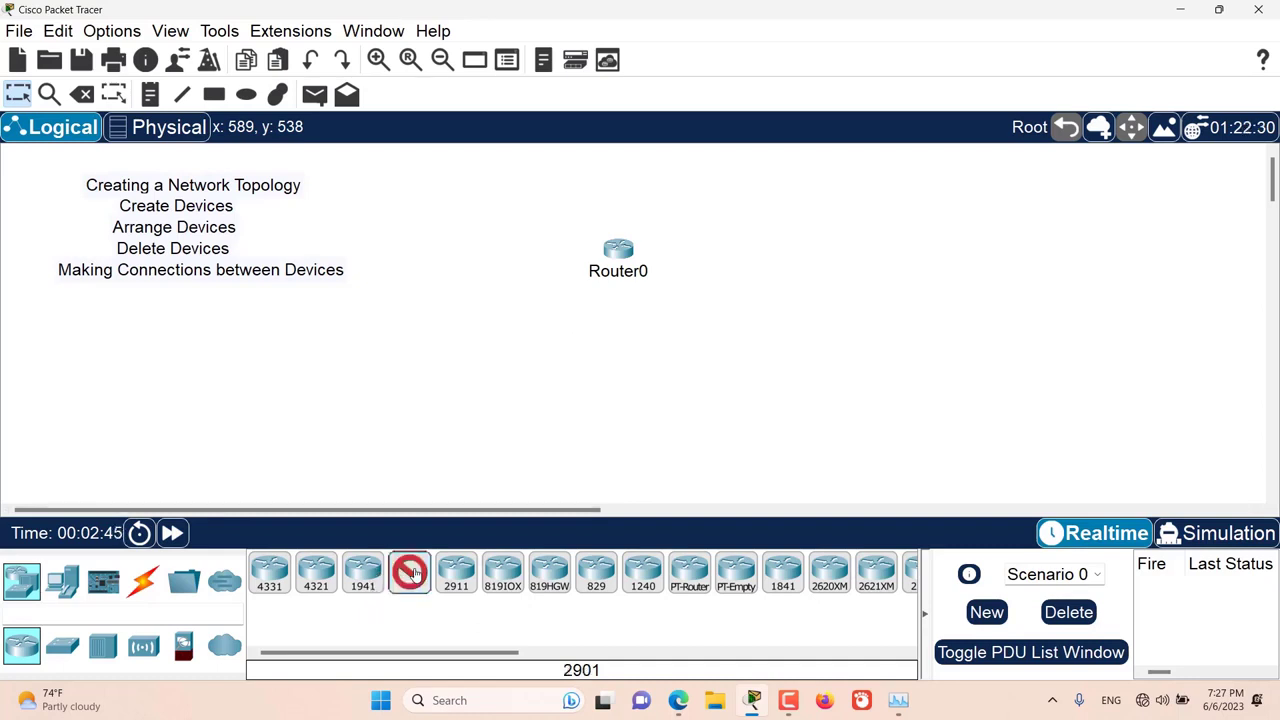
left_click(515, 337)
left_click(565, 340)
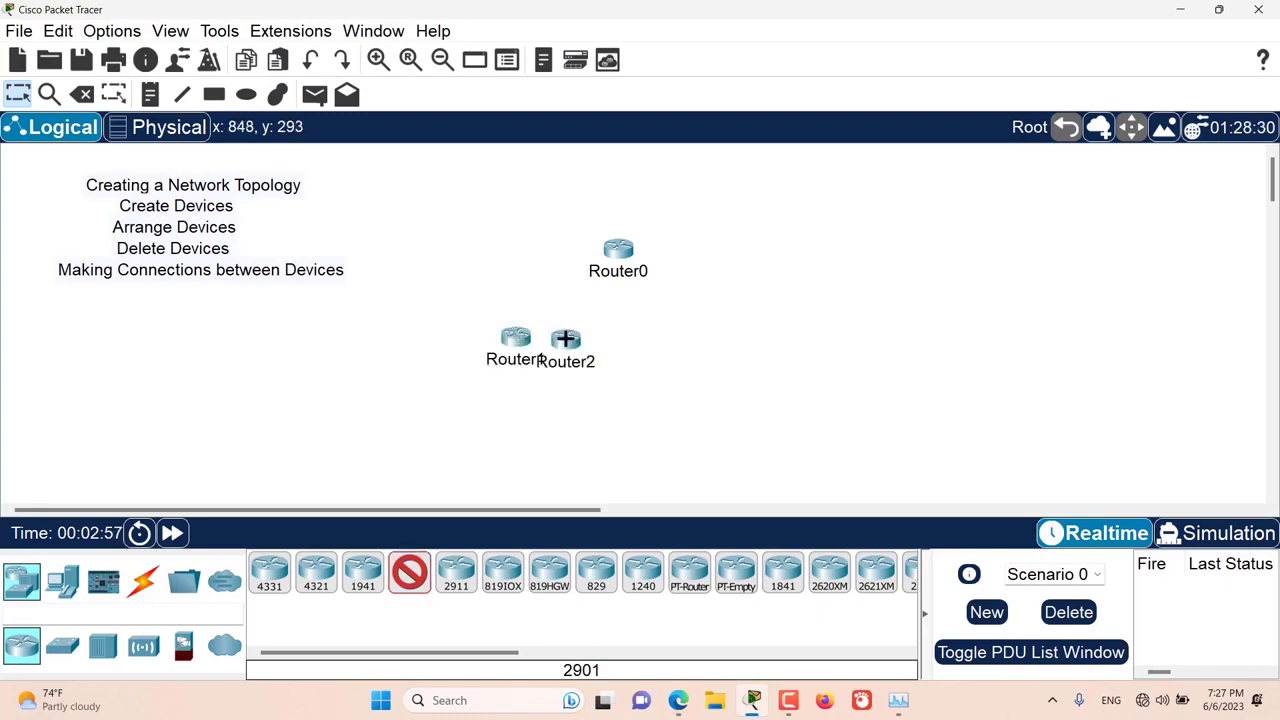
left_click(611, 341)
left_click(673, 342)
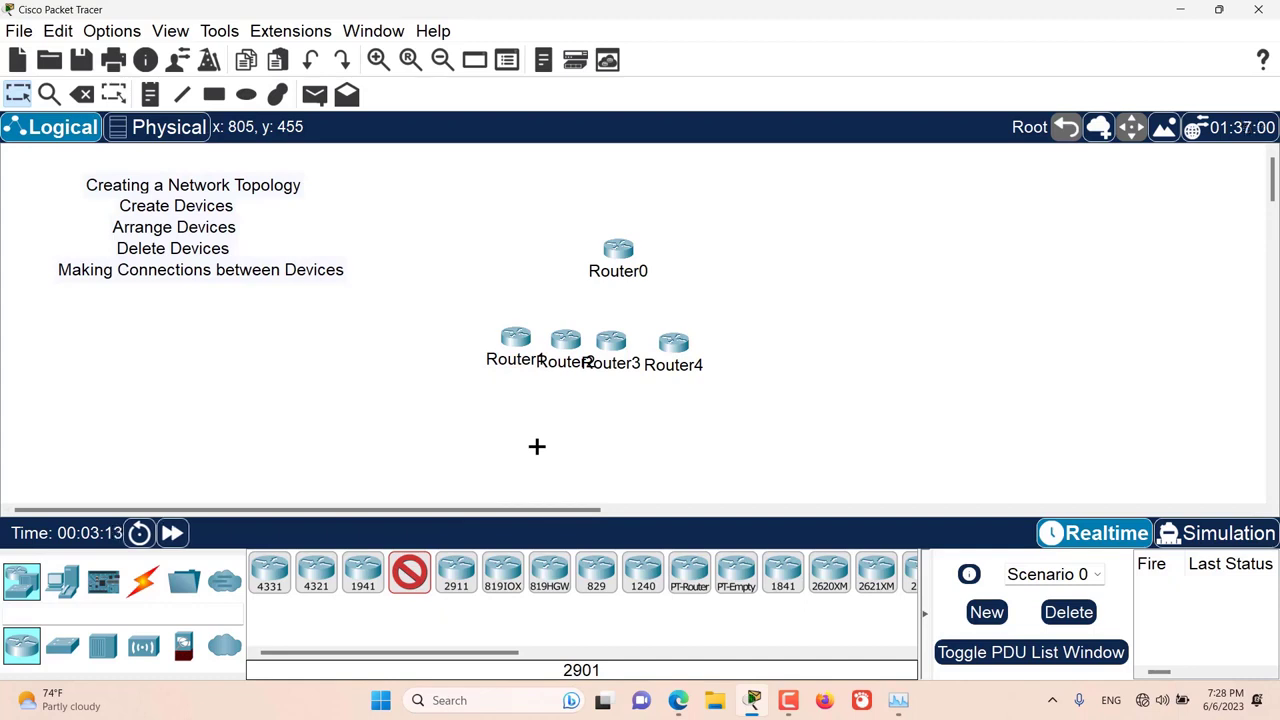
key("Escape")
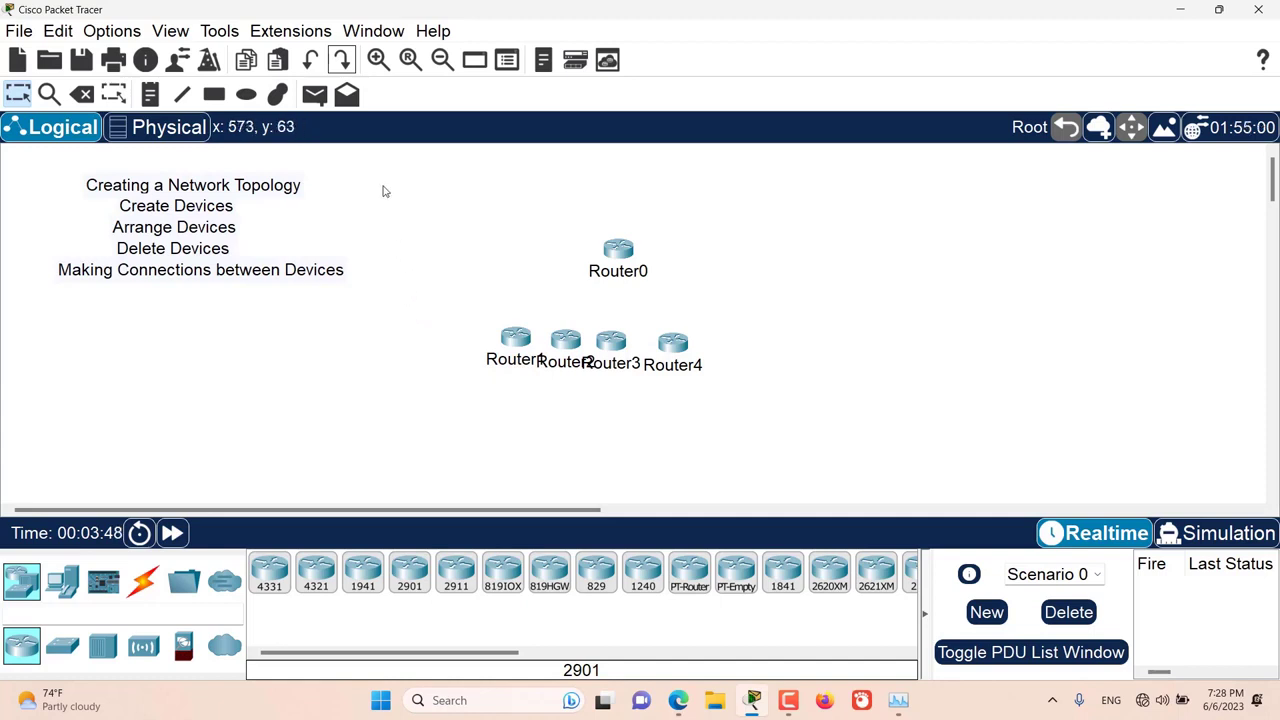
Step: Undo the placement of Router4 and redo it
left_click(310, 63)
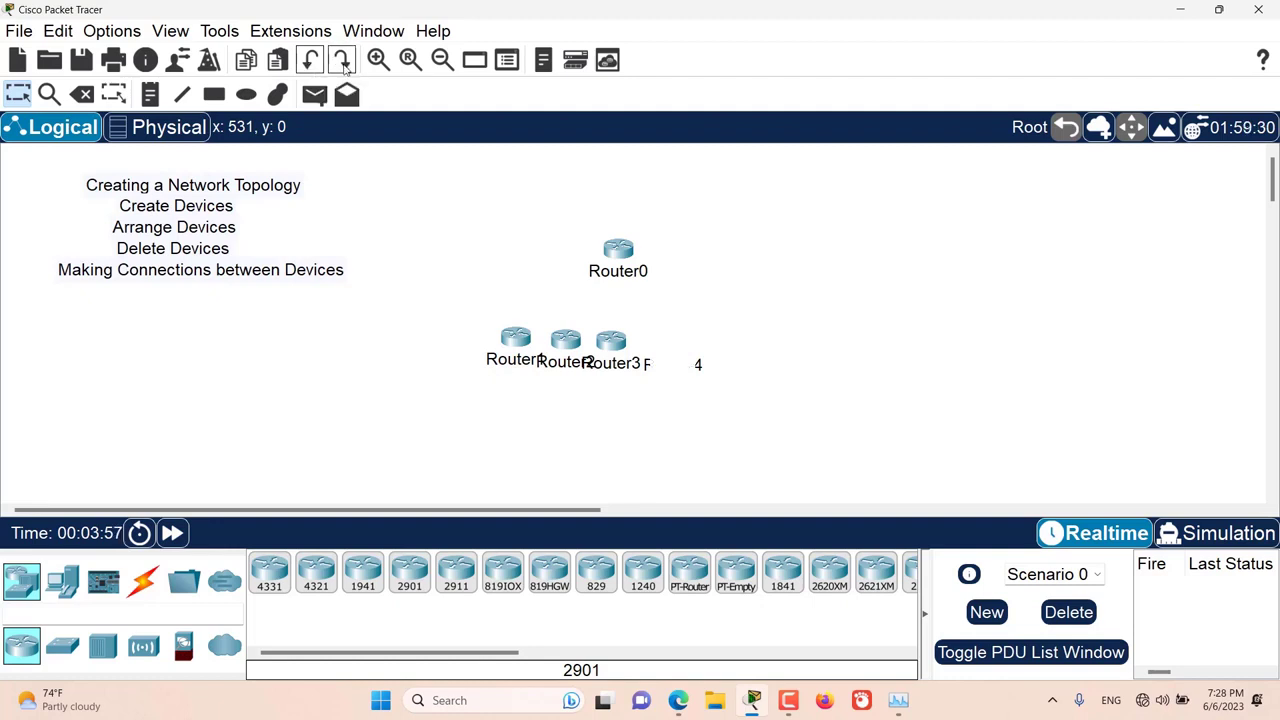
left_click(341, 62)
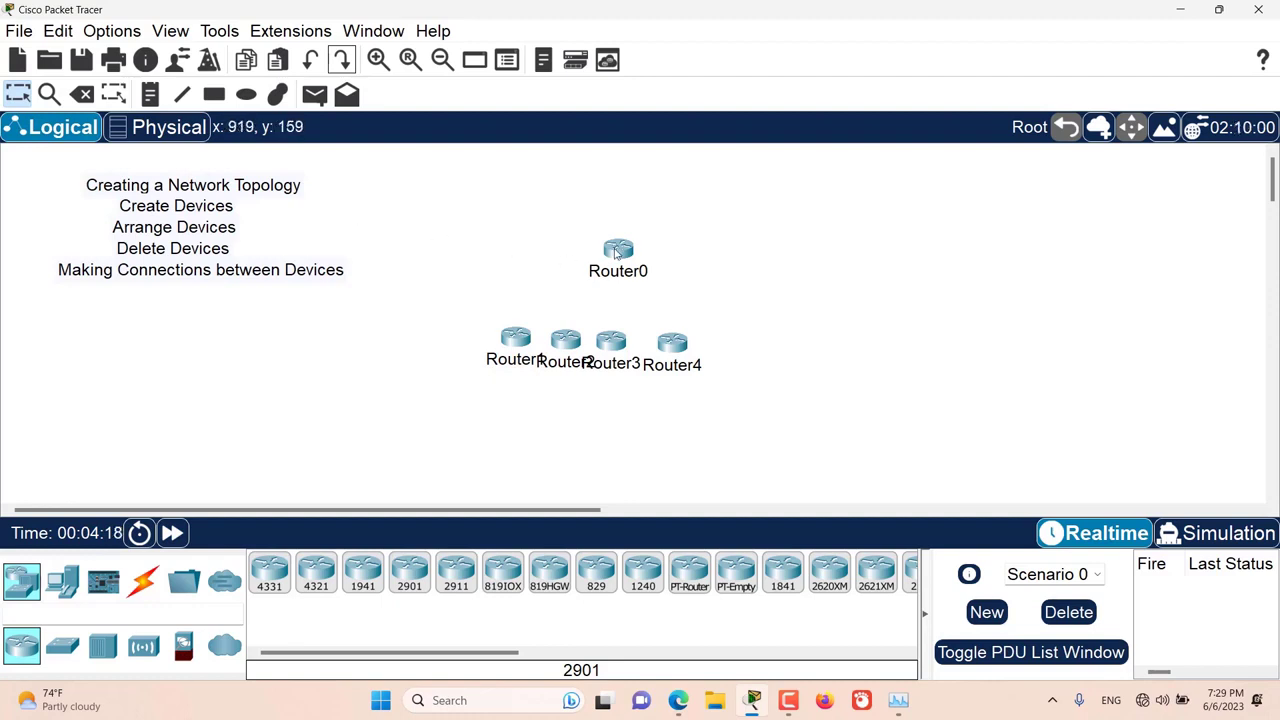
Step: Move Router0 up and to the right, and move the other four routers as a group directly beneath it
mouse_move(618, 250)
left_click_drag(618, 250, 660, 197)
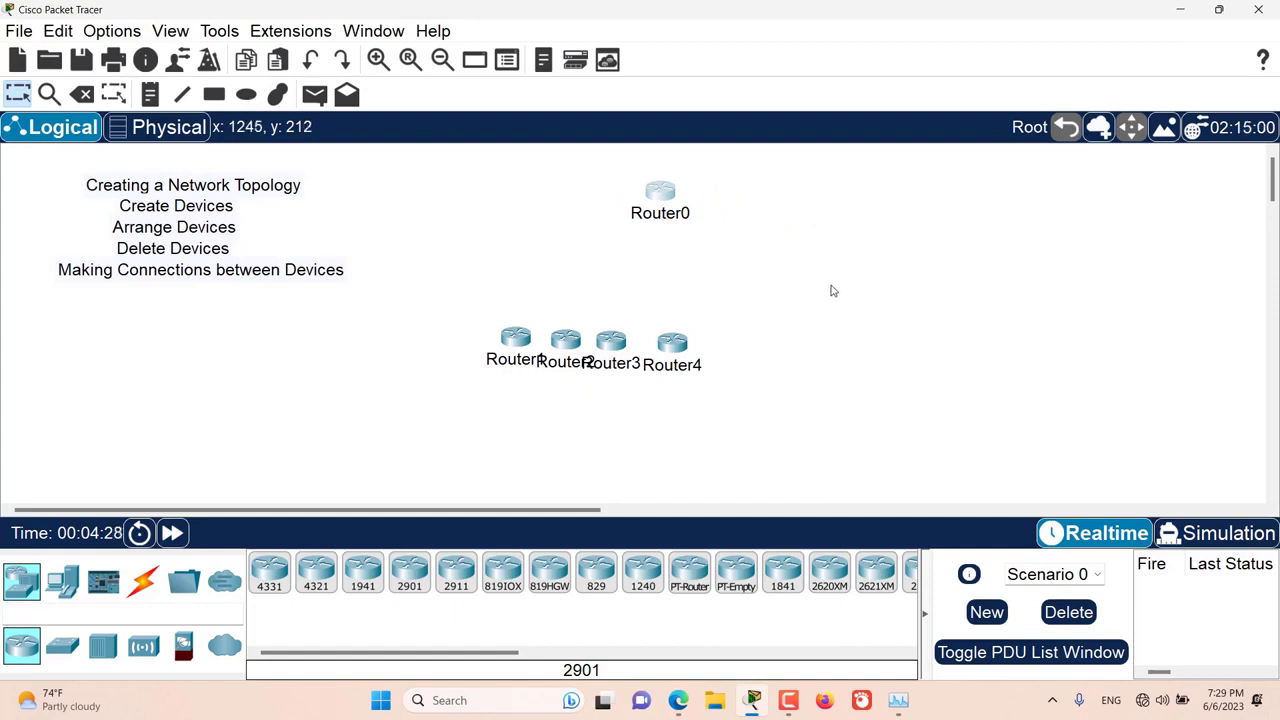
left_click_drag(794, 290, 433, 384)
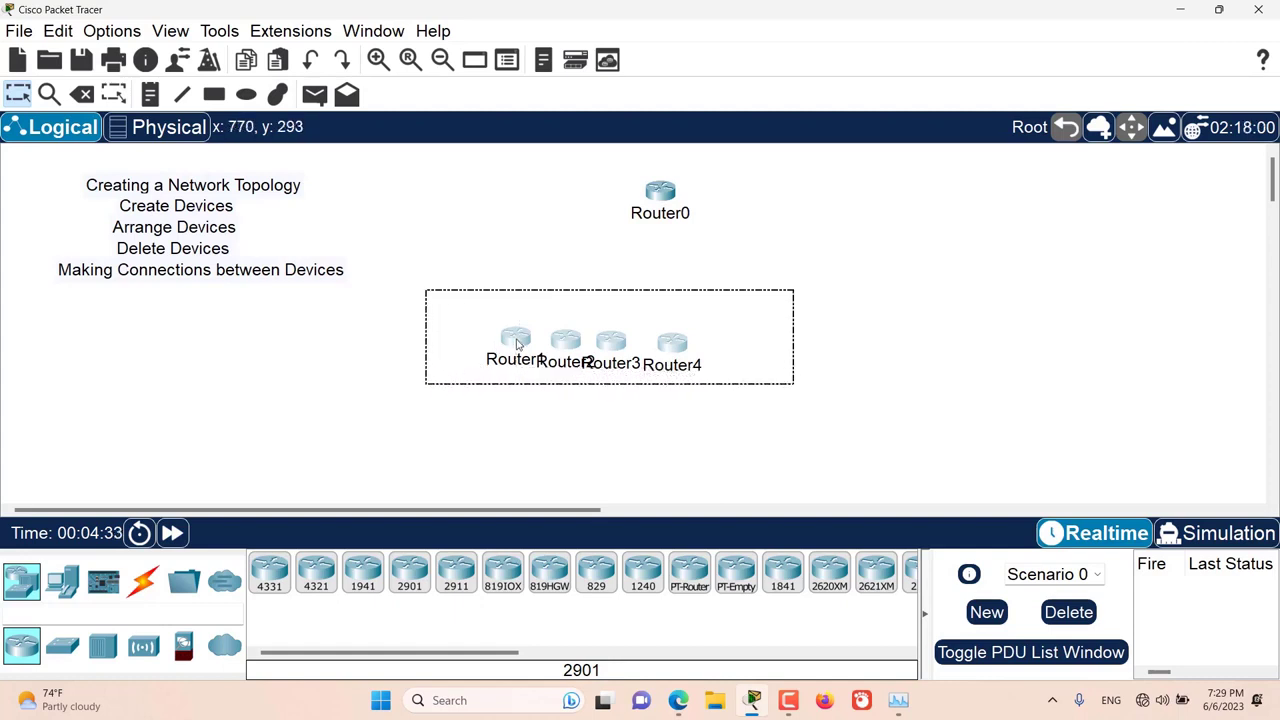
left_click_drag(516, 340, 586, 250)
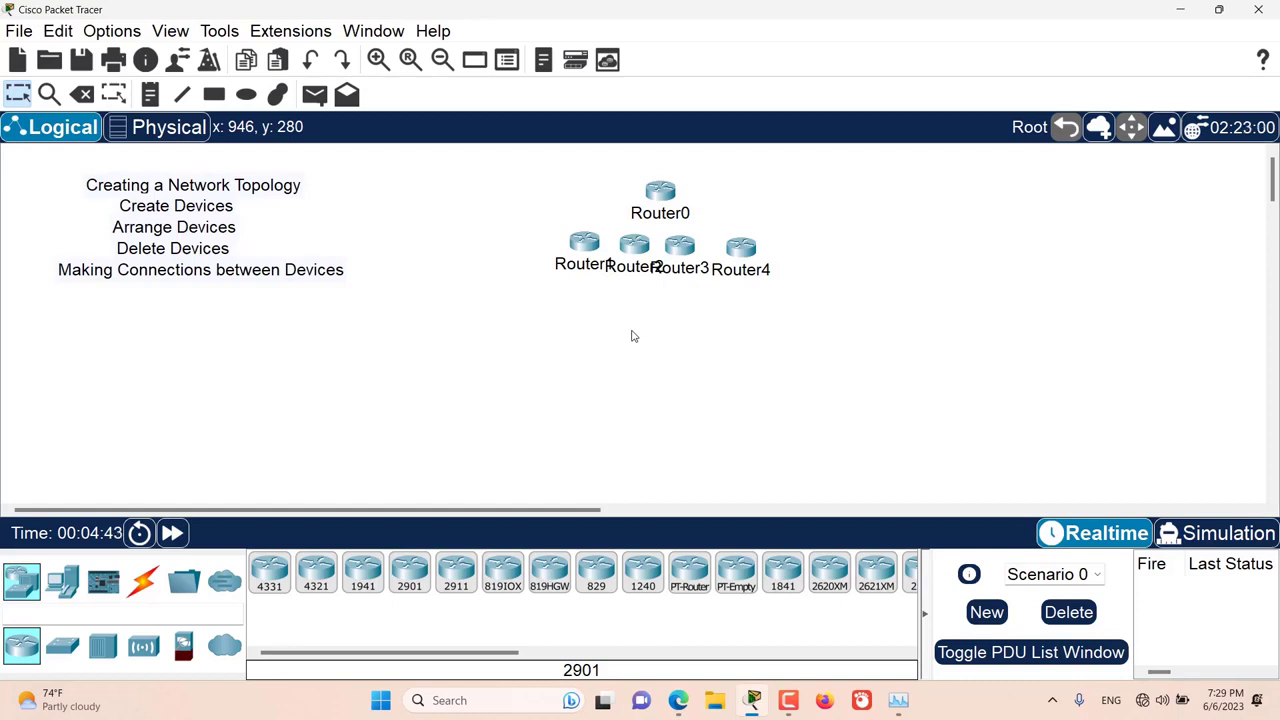
Step: Select Router4, Router0 and Router2 together and move them to the right, away from Router1 and Router3
key("shift")
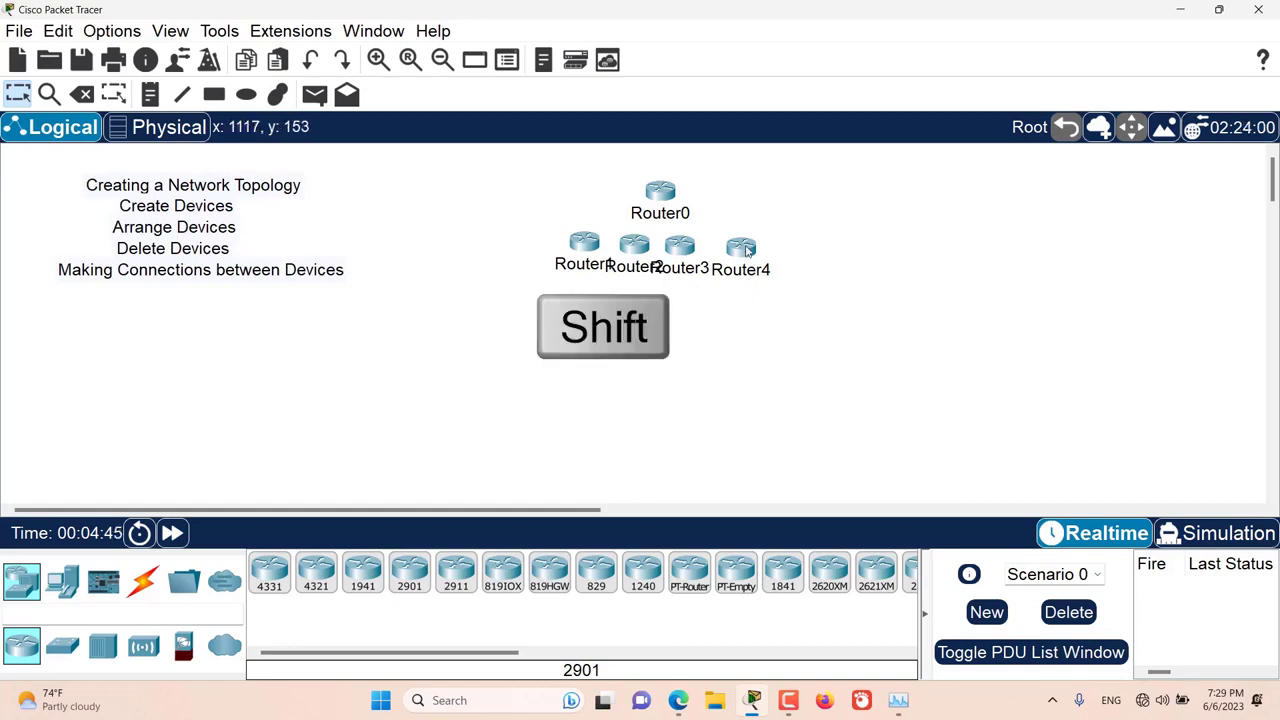
left_click(745, 250, "shift")
left_click(660, 191, "shift")
left_click(633, 247, "shift")
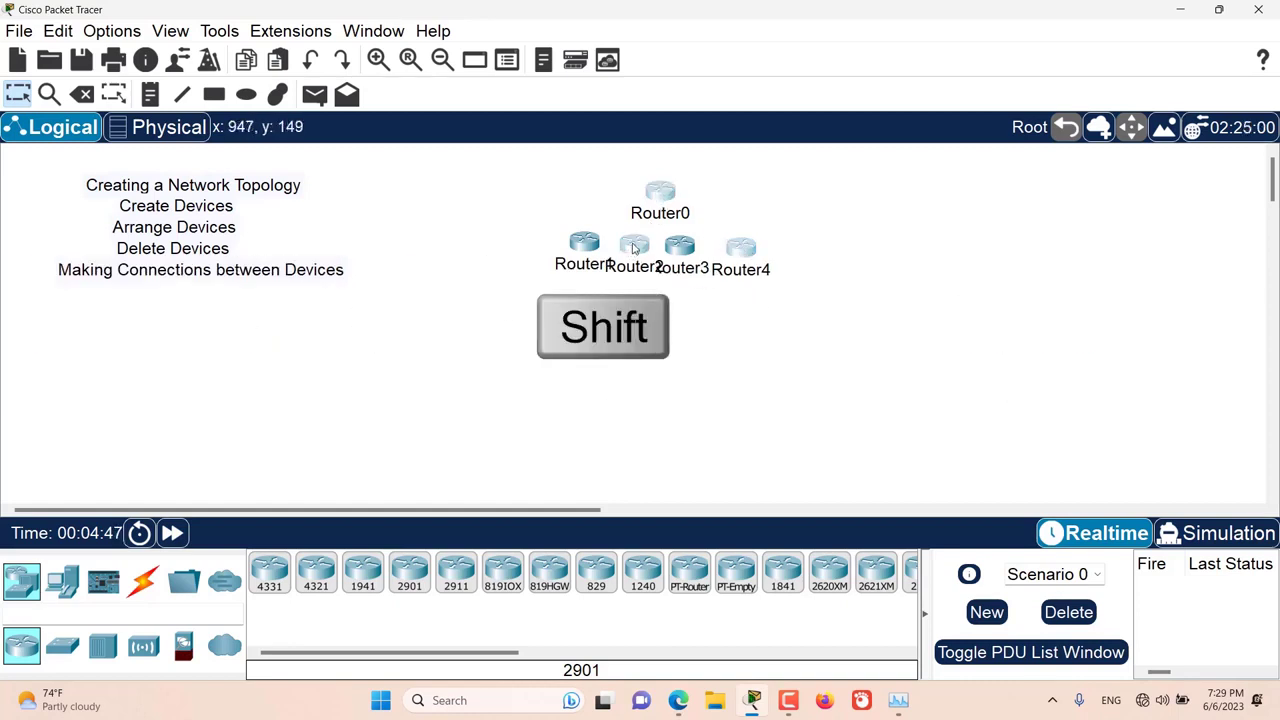
left_click_drag(645, 248, 927, 237)
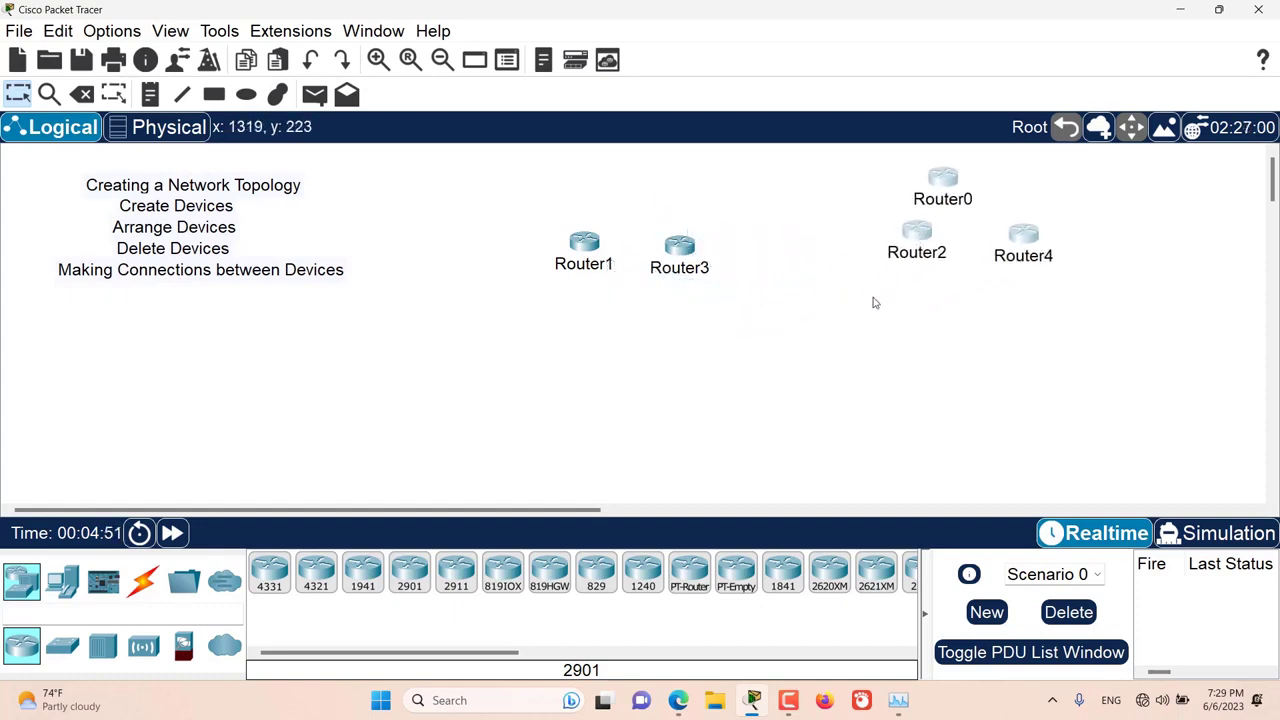
left_click(823, 321)
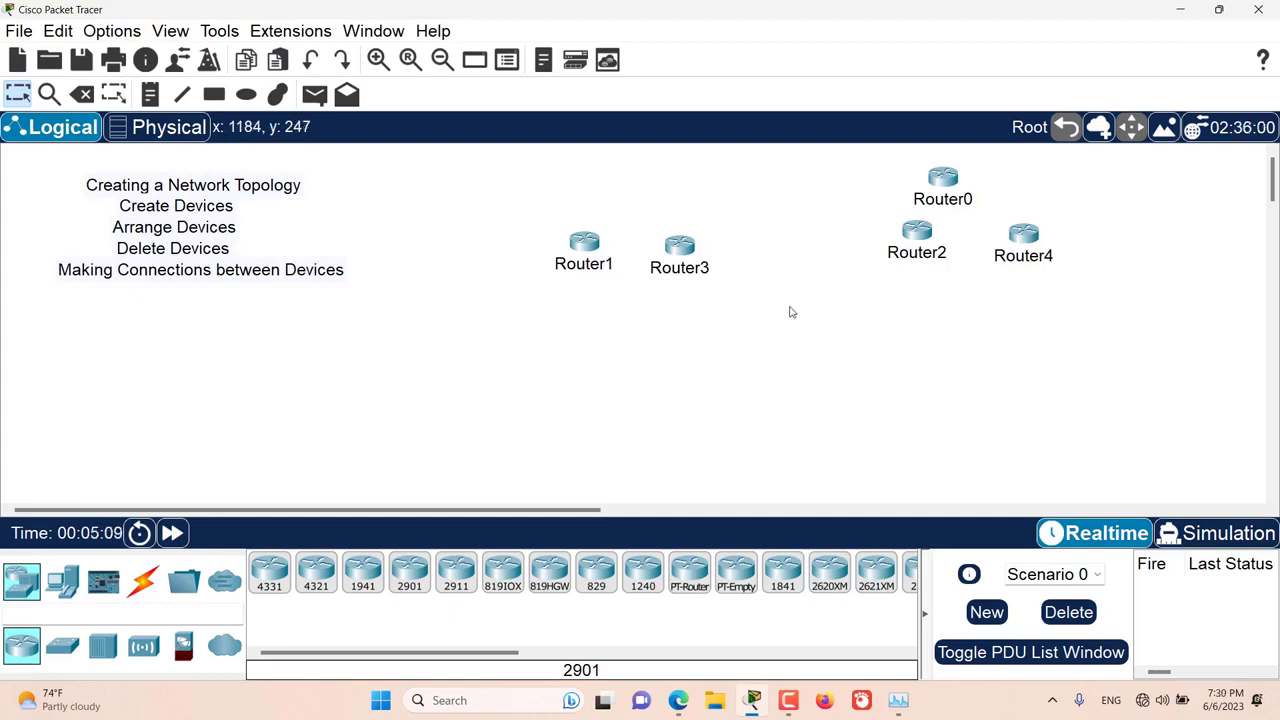
Step: Delete Router3 and Router1 from the workspace and leave delete mode
left_click_drag(778, 291, 646, 201)
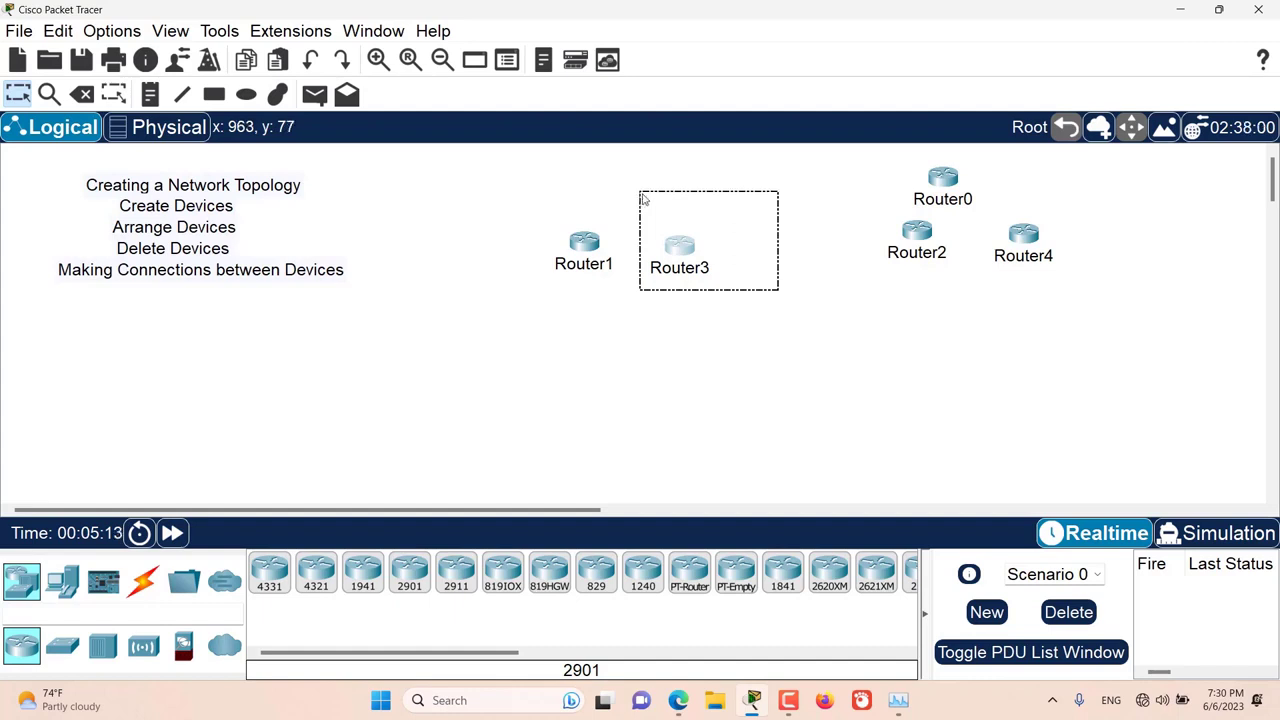
left_click(84, 96)
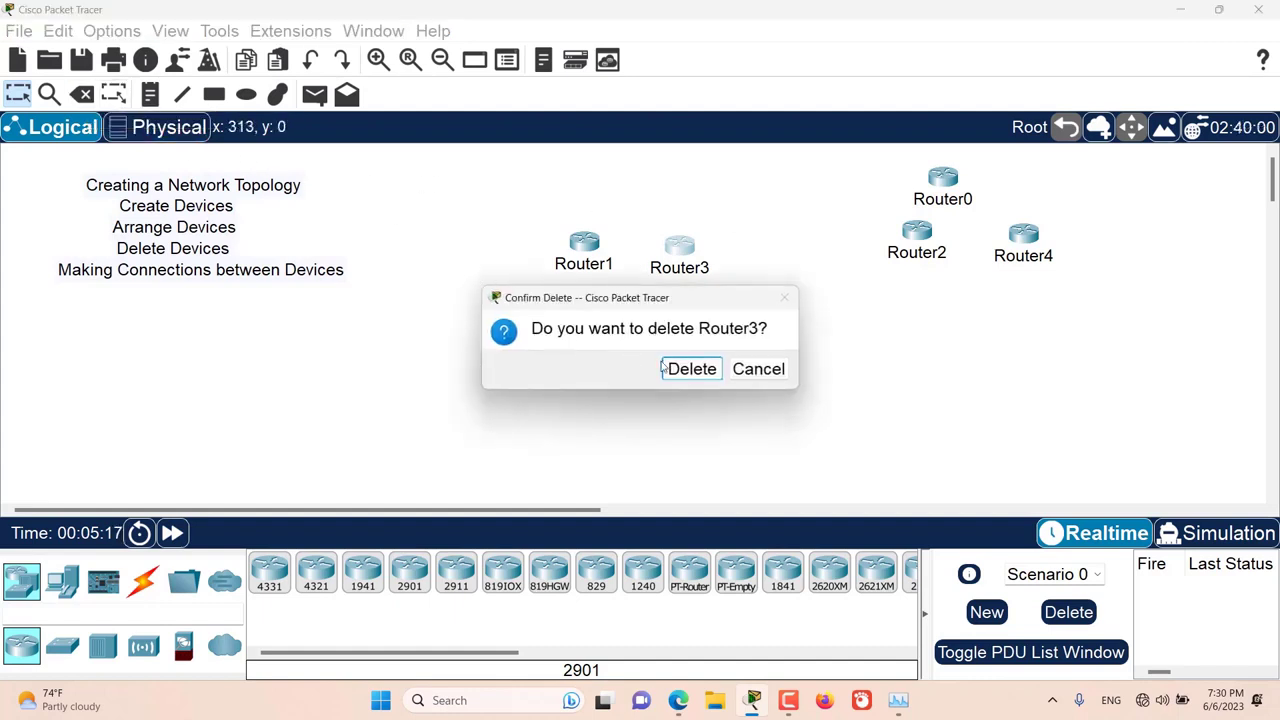
left_click(691, 368)
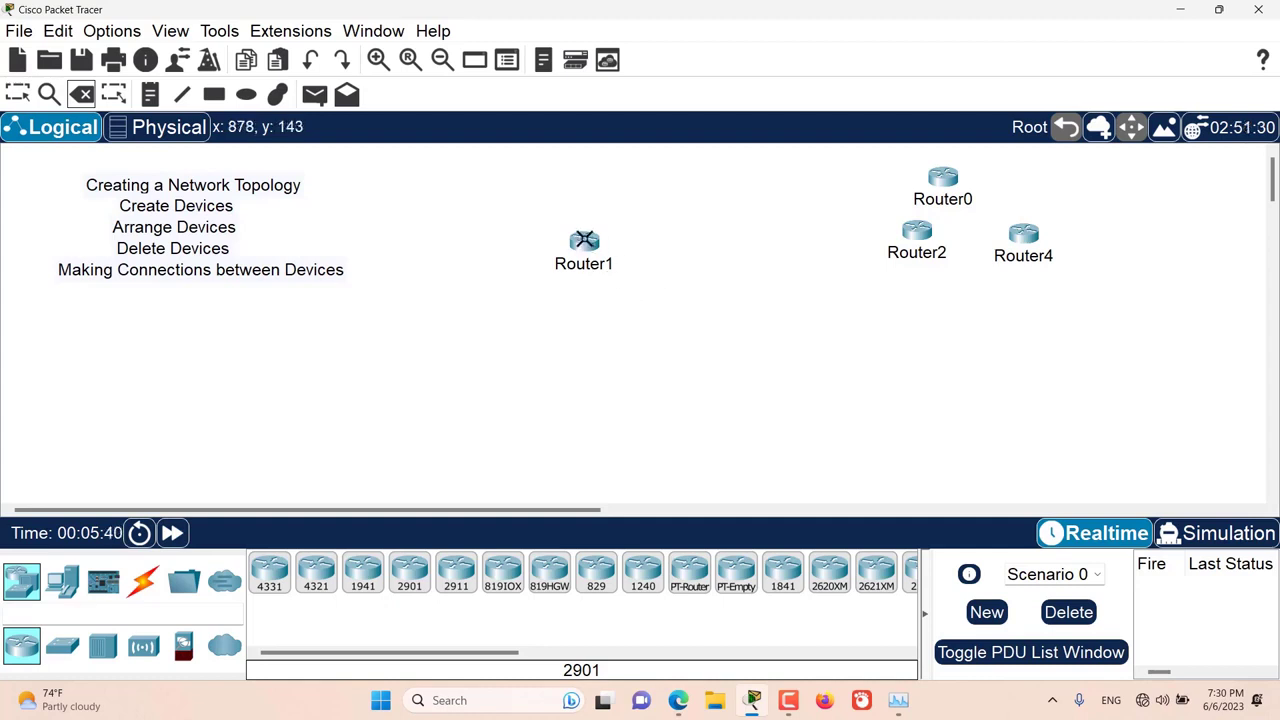
left_click(584, 241)
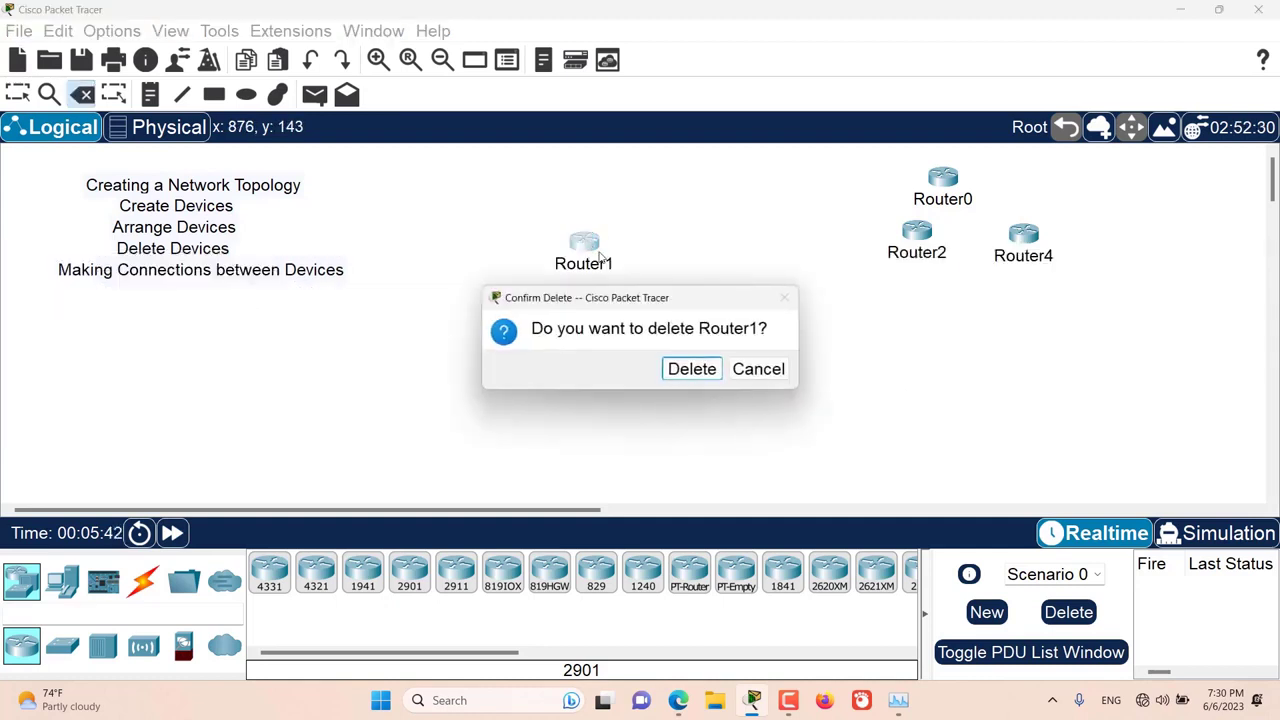
left_click(690, 369)
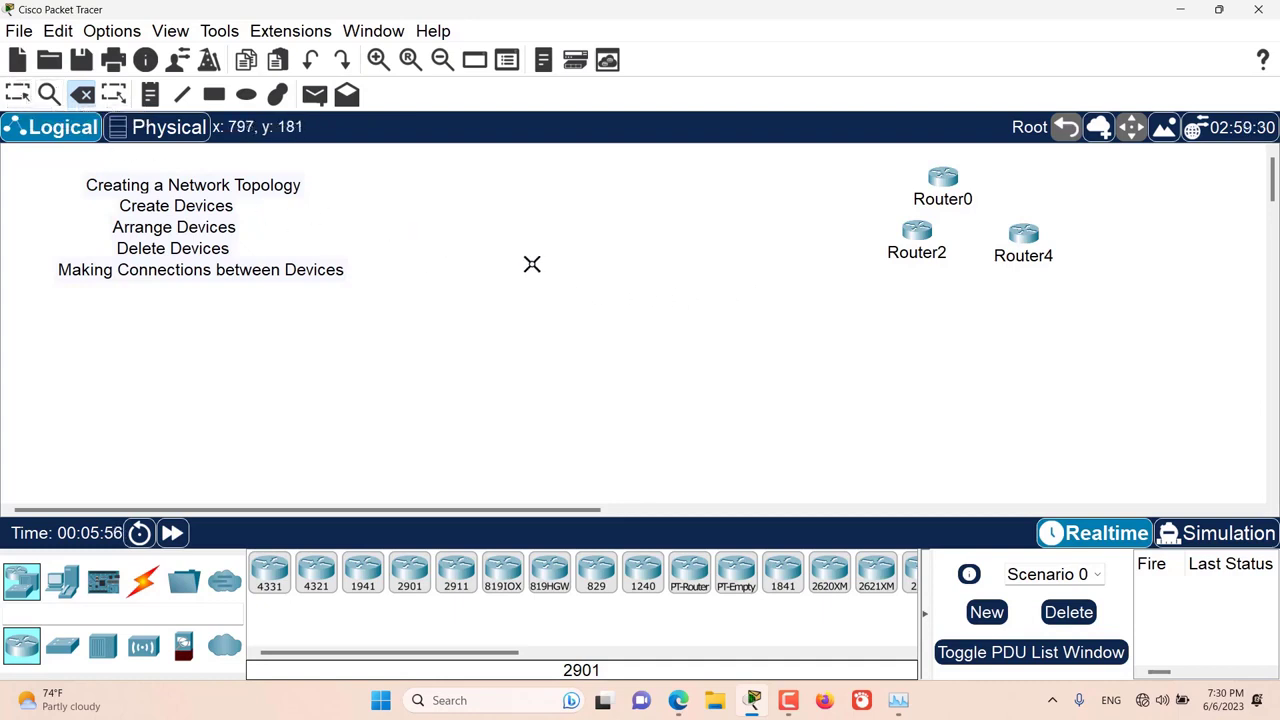
key("Escape")
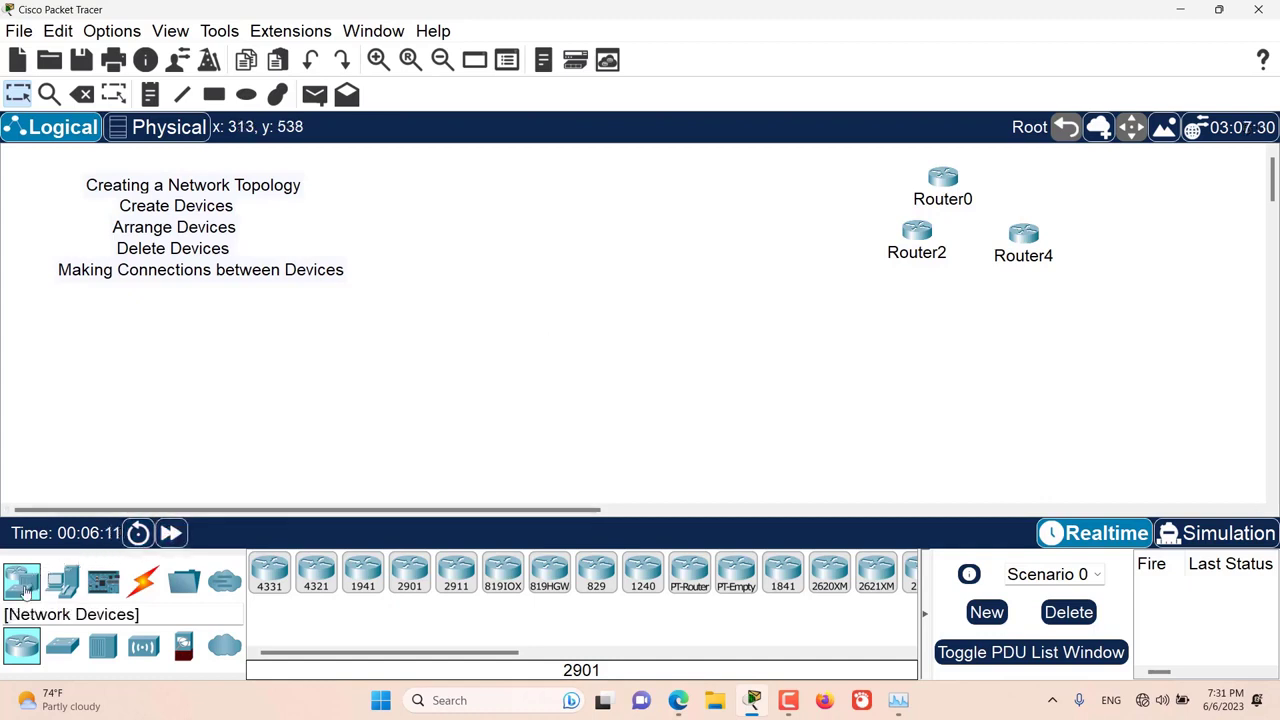
Step: Add a 4331 router, a switch, a PC and a server to the free area of the workspace
left_click_drag(268, 588, 399, 322)
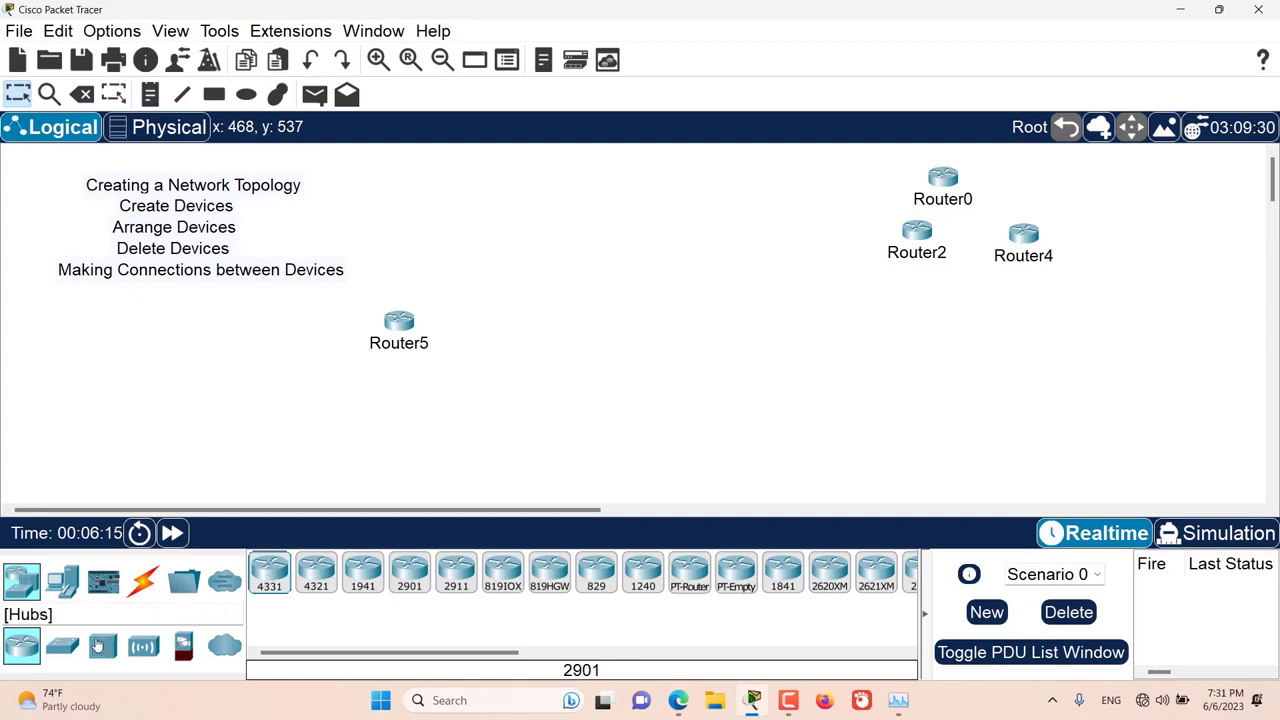
left_click(62, 645)
left_click_drag(269, 575, 505, 265)
left_click(62, 582)
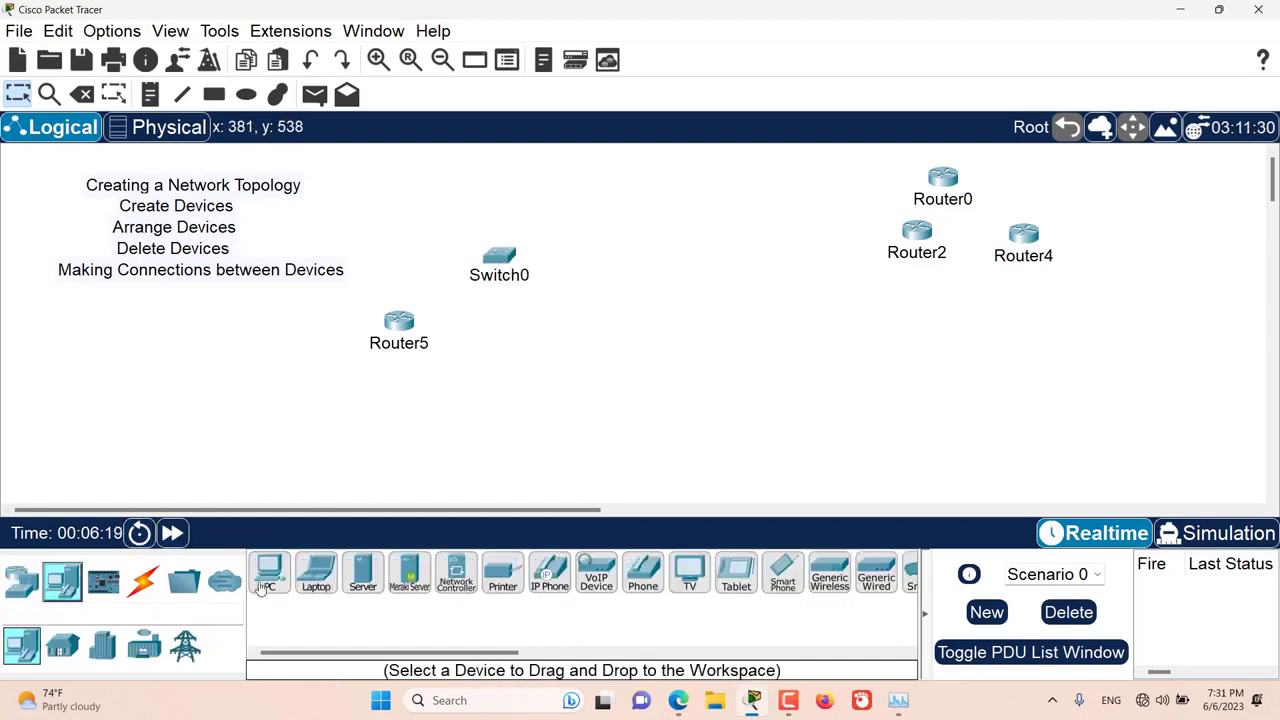
left_click_drag(268, 575, 619, 325)
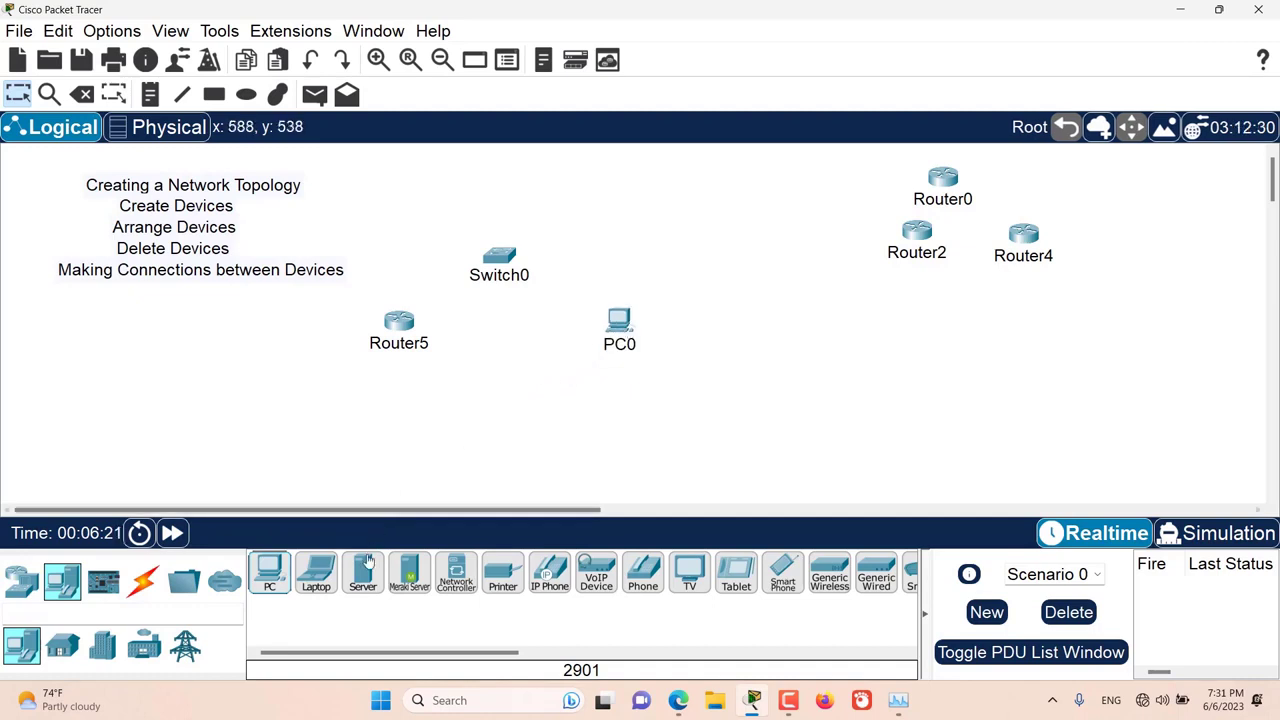
left_click_drag(363, 575, 507, 423)
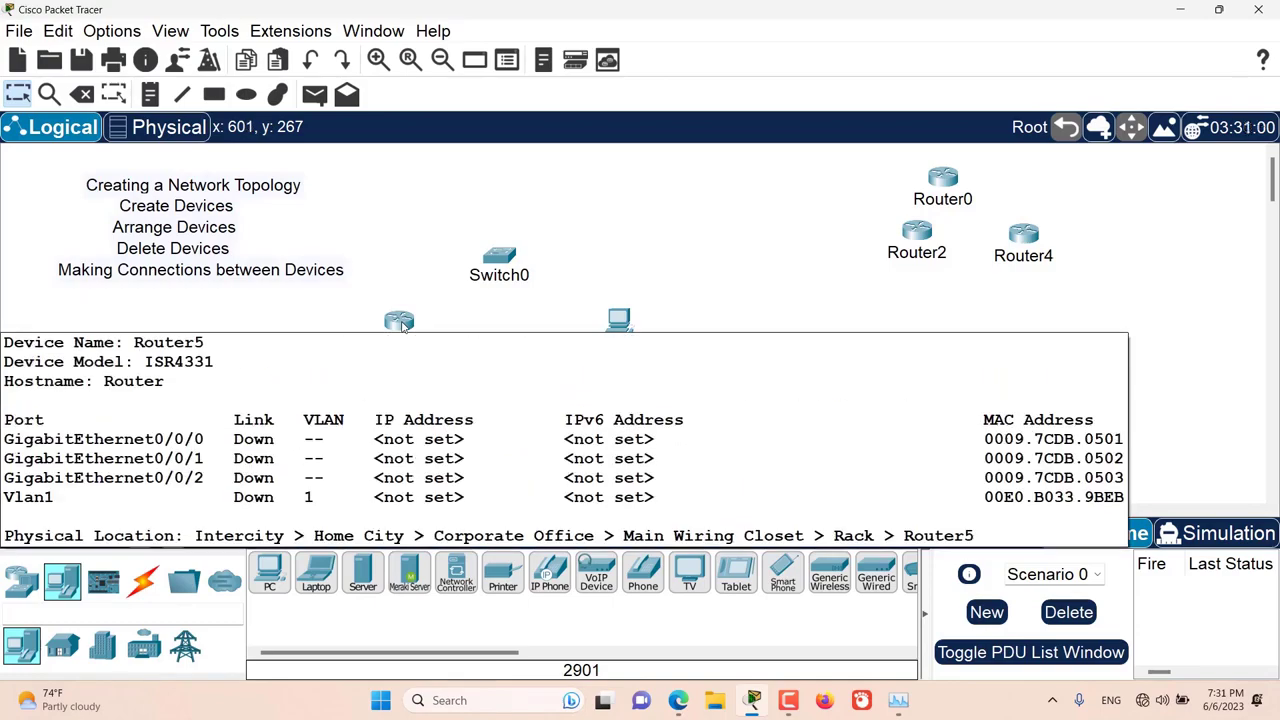
Step: Open Router5's physical device view, enlarge it, and install a NIM-2T module in each of the two NIM slots
left_click(400, 322)
left_click_drag(725, 16, 707, 24)
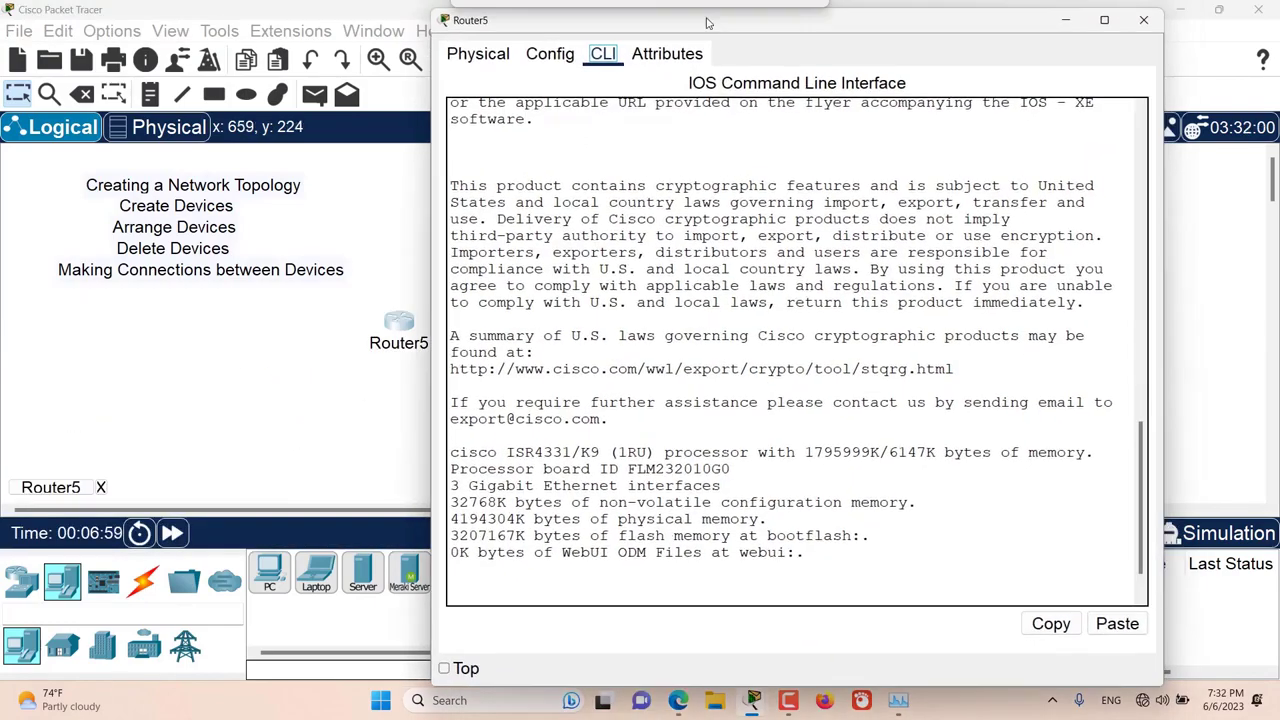
left_click(484, 58)
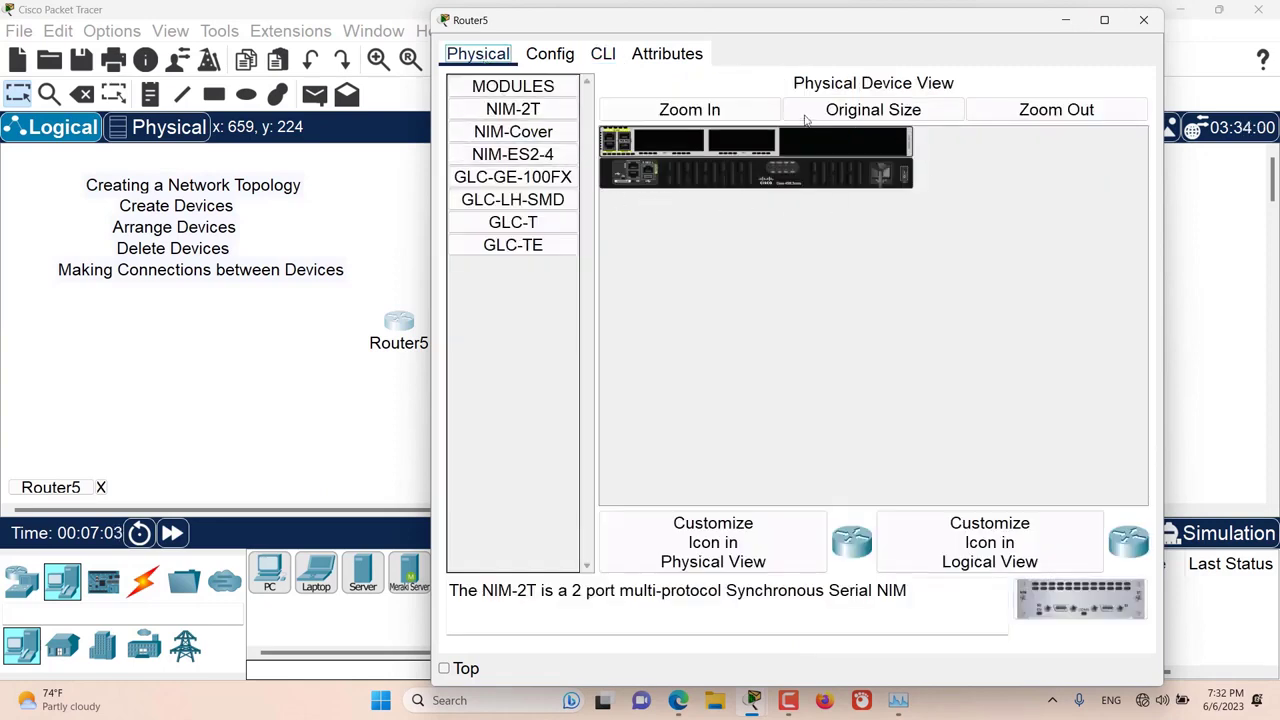
left_click(737, 109)
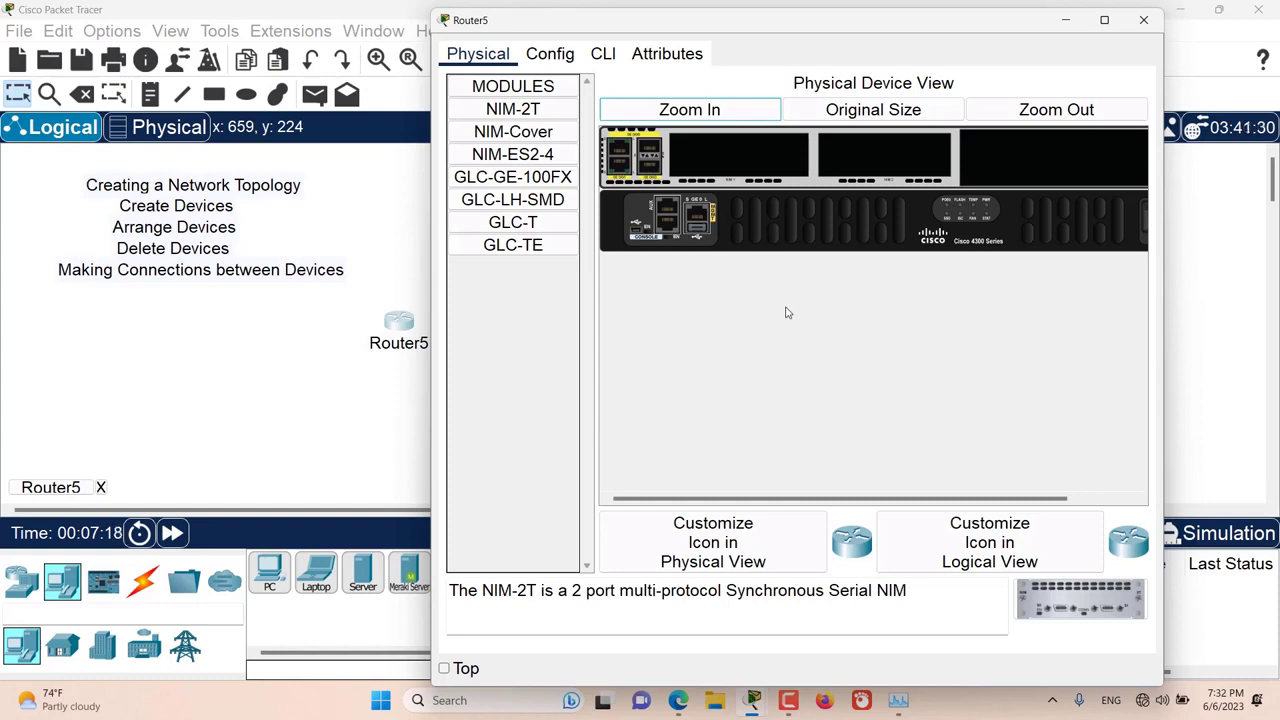
left_click_drag(728, 498, 944, 407)
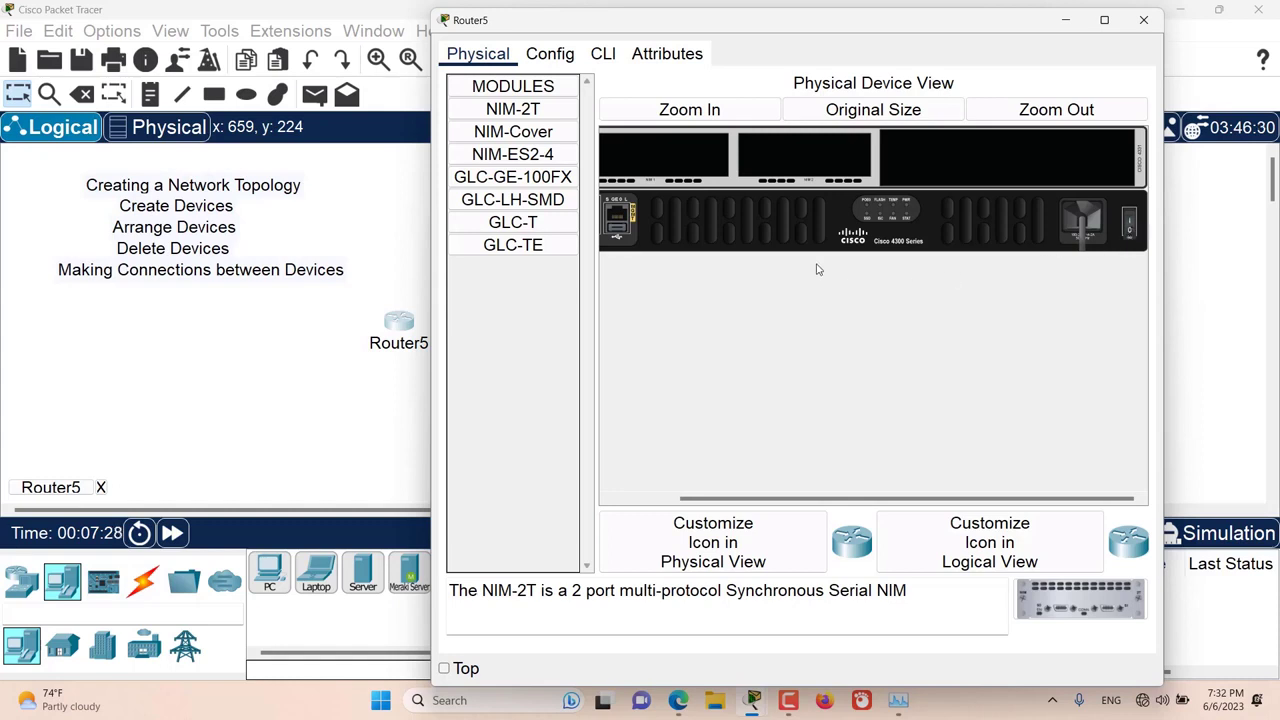
left_click_drag(512, 109, 792, 160)
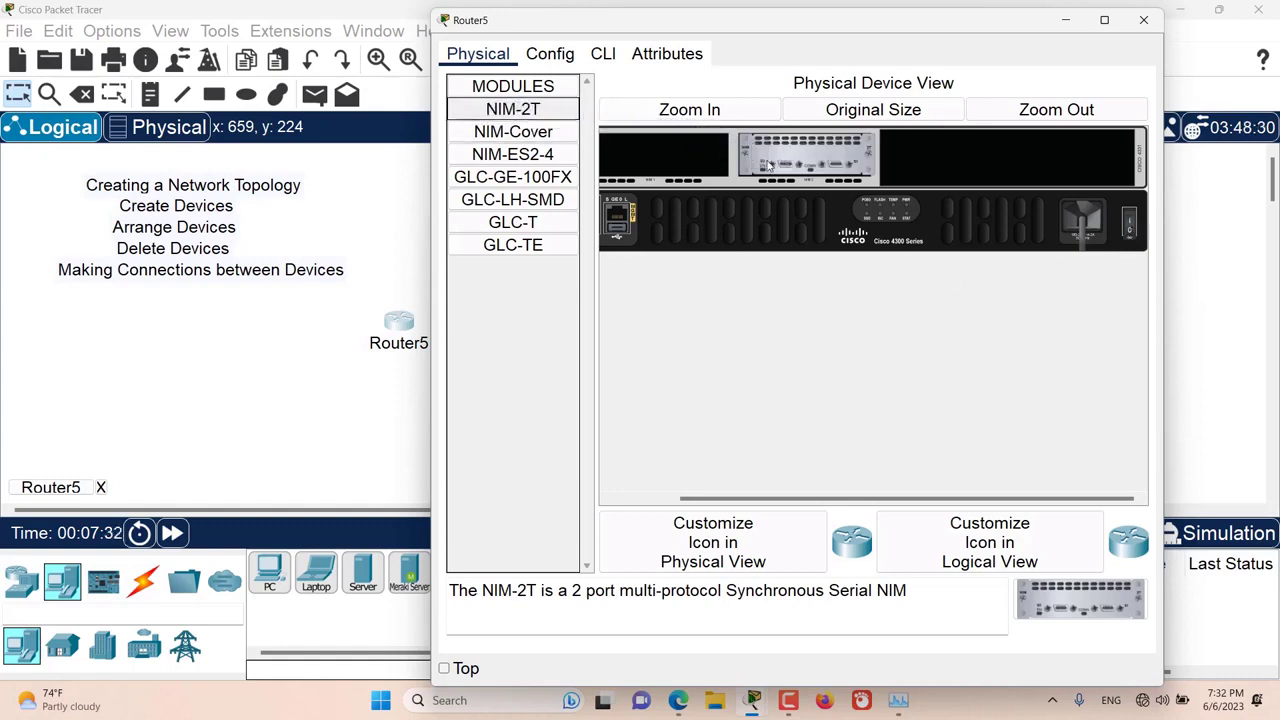
left_click_drag(512, 109, 665, 160)
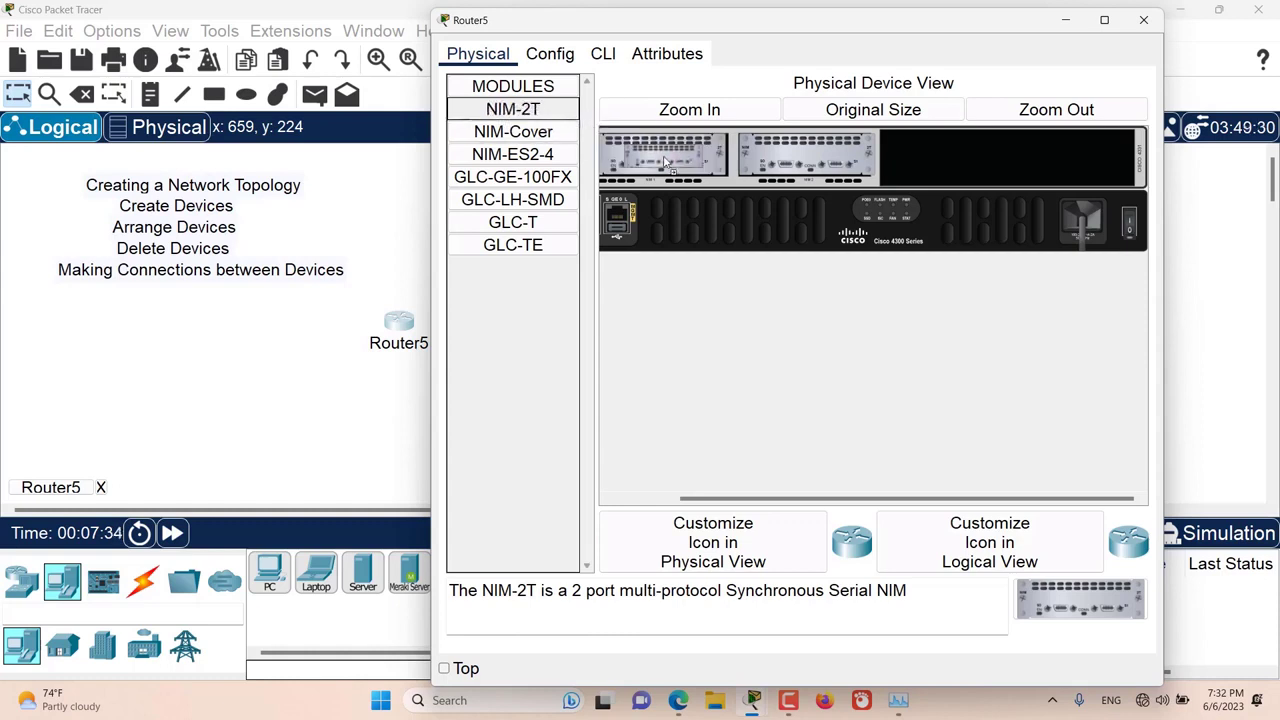
Step: Try to fit a NIM-Cover in Router5's large empty bay and remove the NIM-2T module from the second NIM slot
left_click_drag(767, 498, 700, 497)
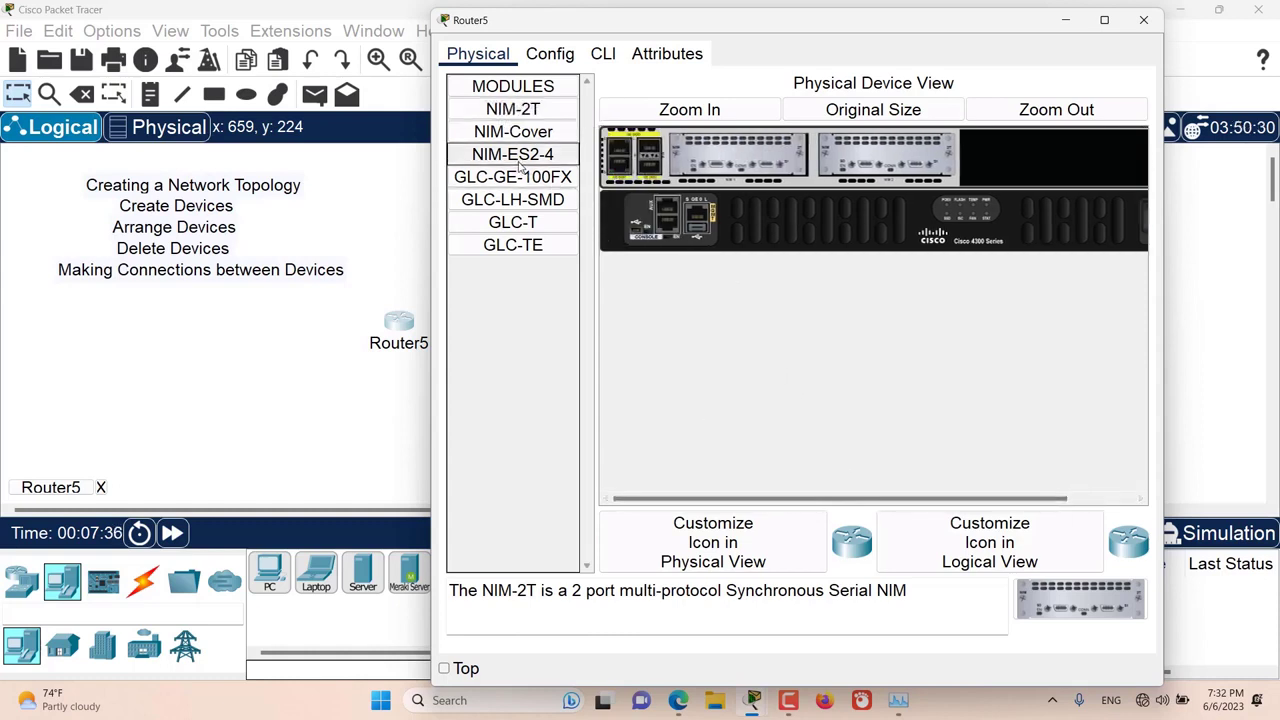
left_click_drag(510, 135, 1026, 181)
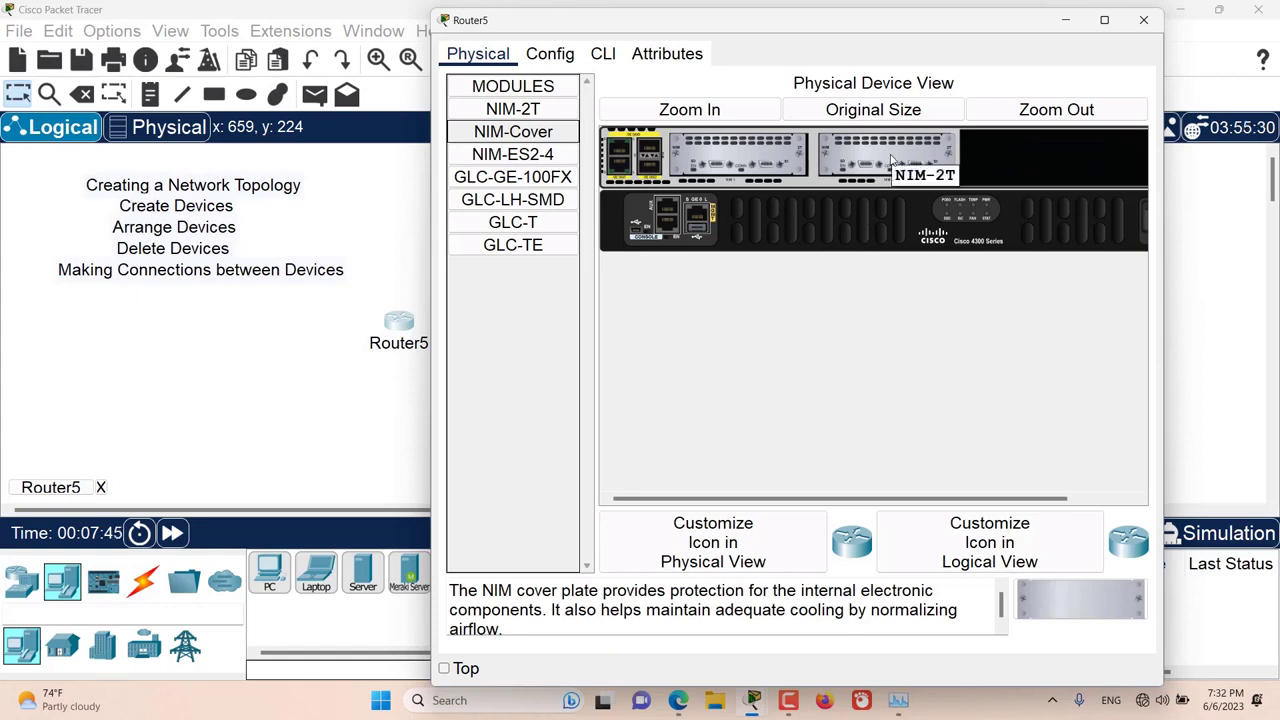
left_click_drag(893, 160, 515, 290)
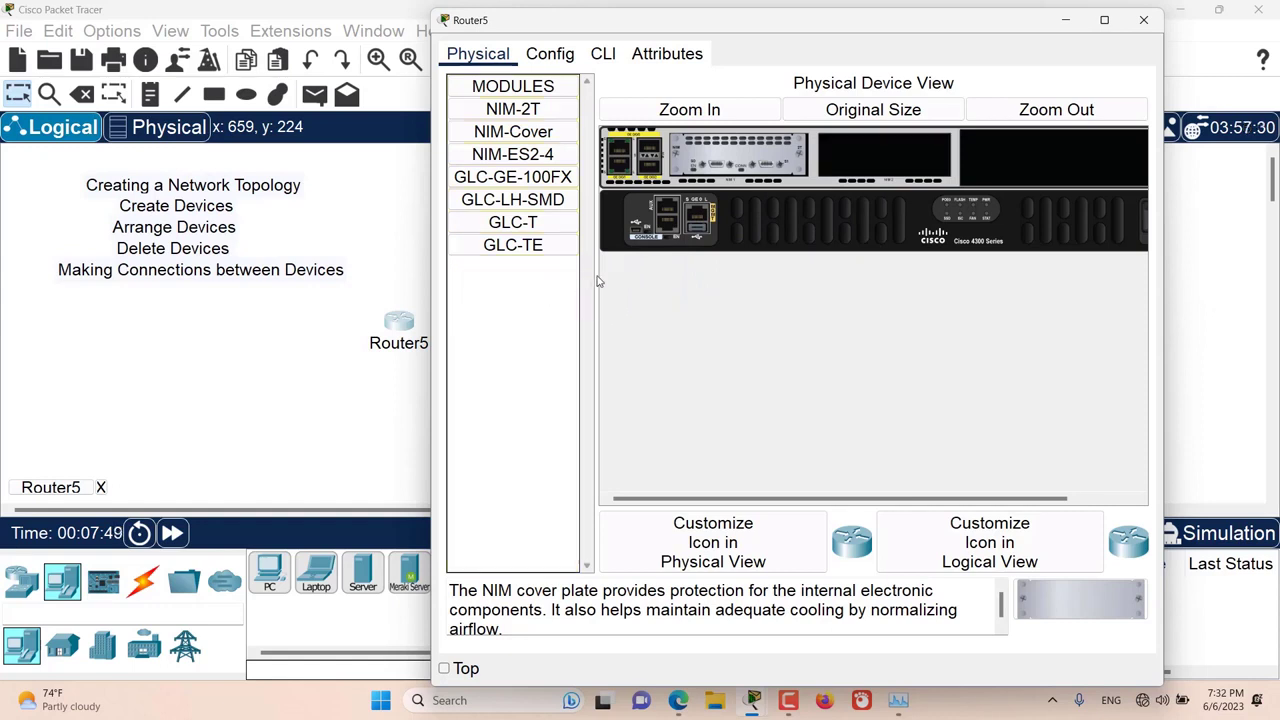
Step: Try to fit the GLC-GE-100FX and GLC-T modules in Router5's empty second NIM slot
left_click_drag(492, 177, 676, 253)
left_click_drag(880, 195, 886, 170)
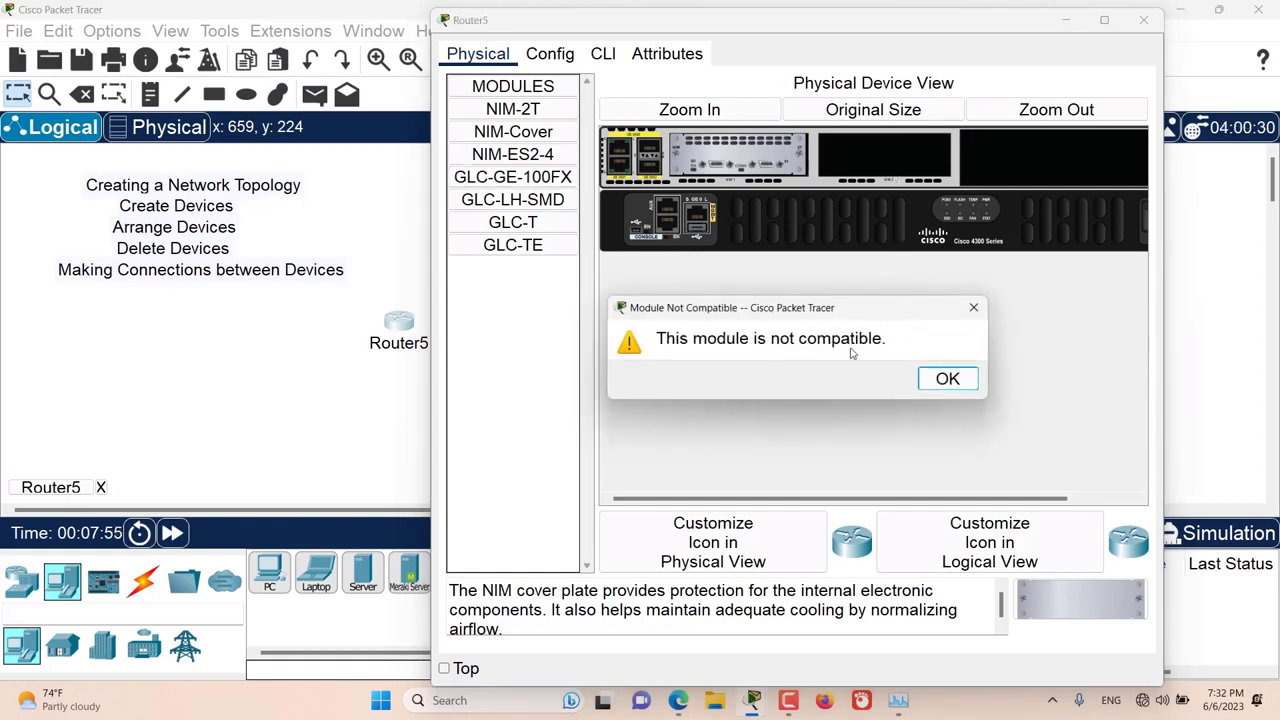
left_click(945, 378)
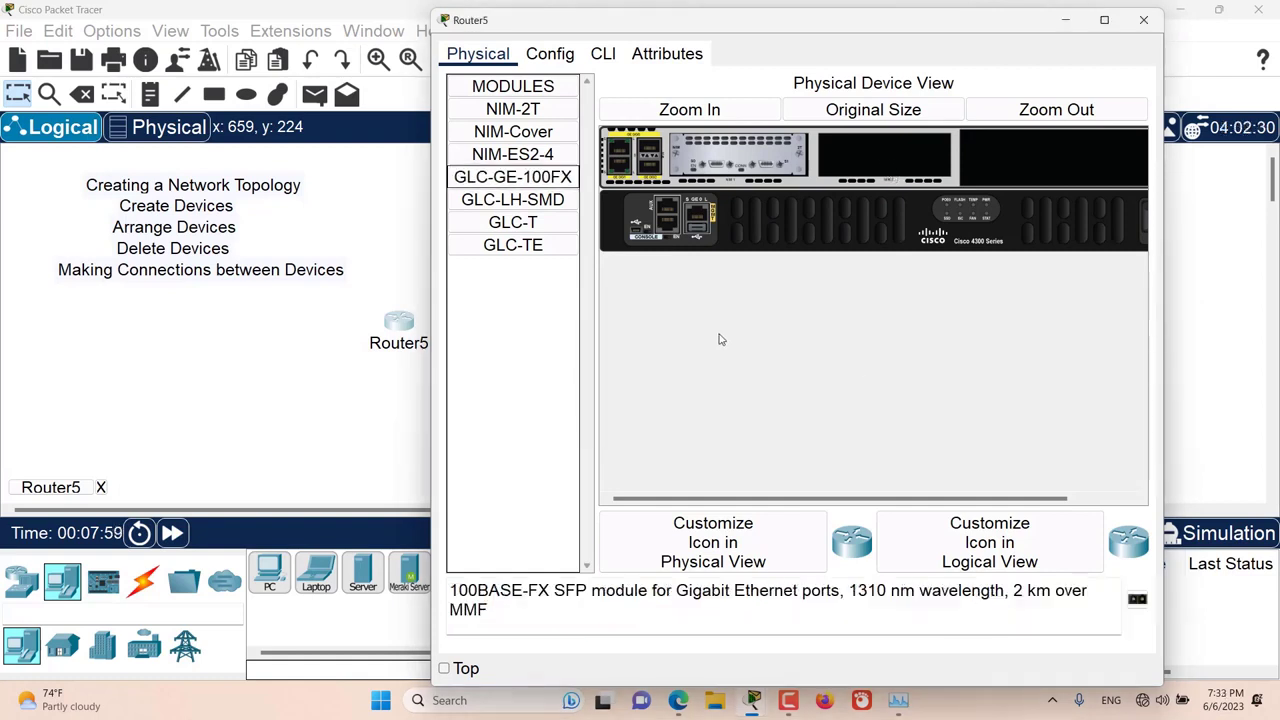
left_click_drag(513, 224, 800, 202)
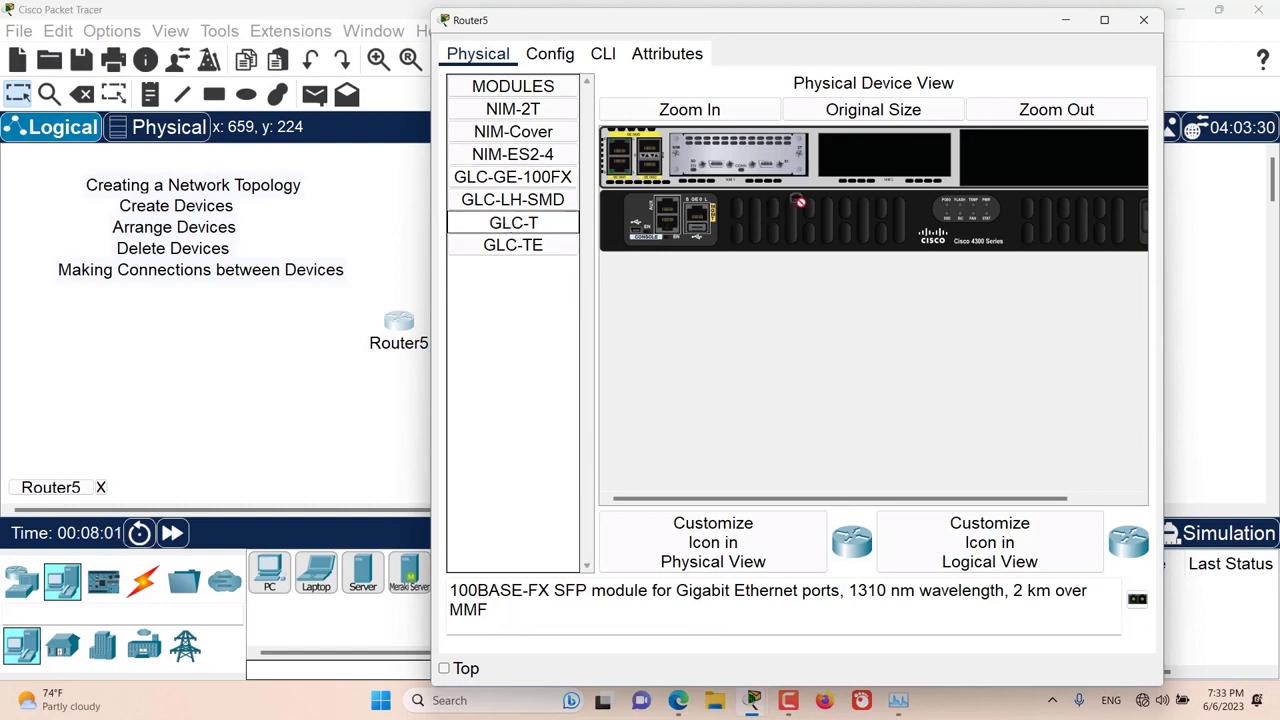
left_click_drag(879, 157, 879, 158)
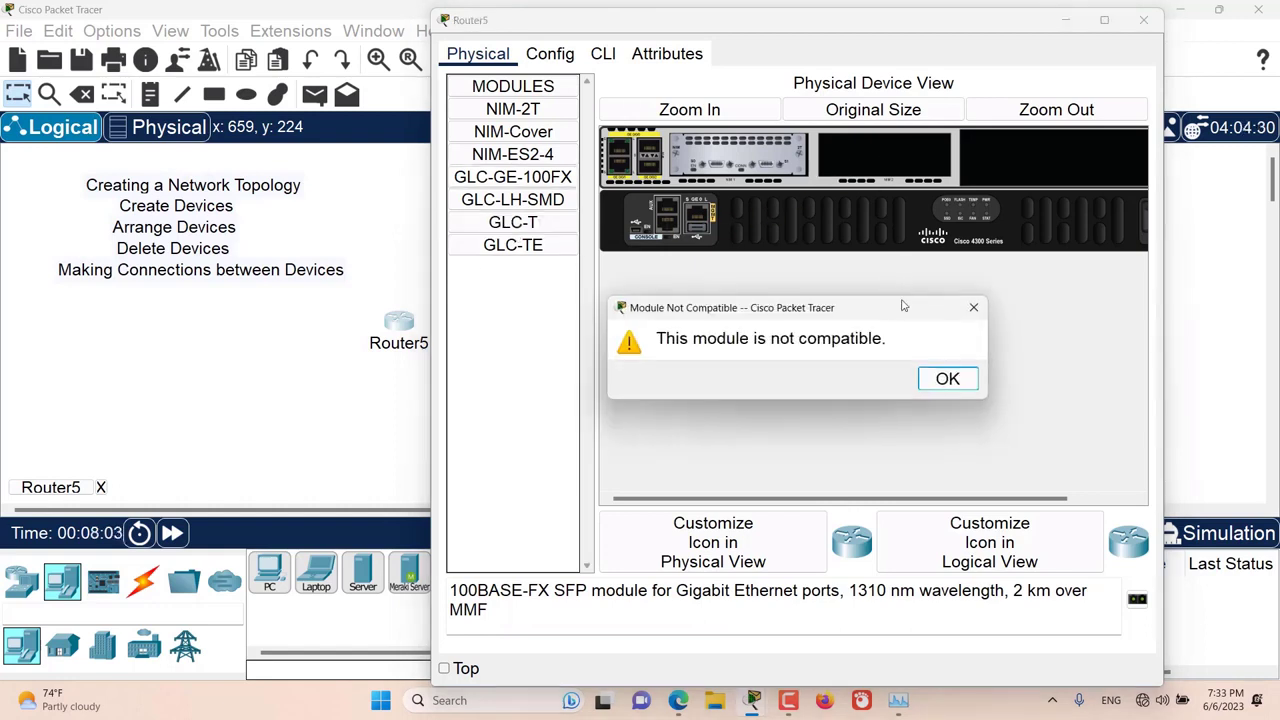
left_click(940, 378)
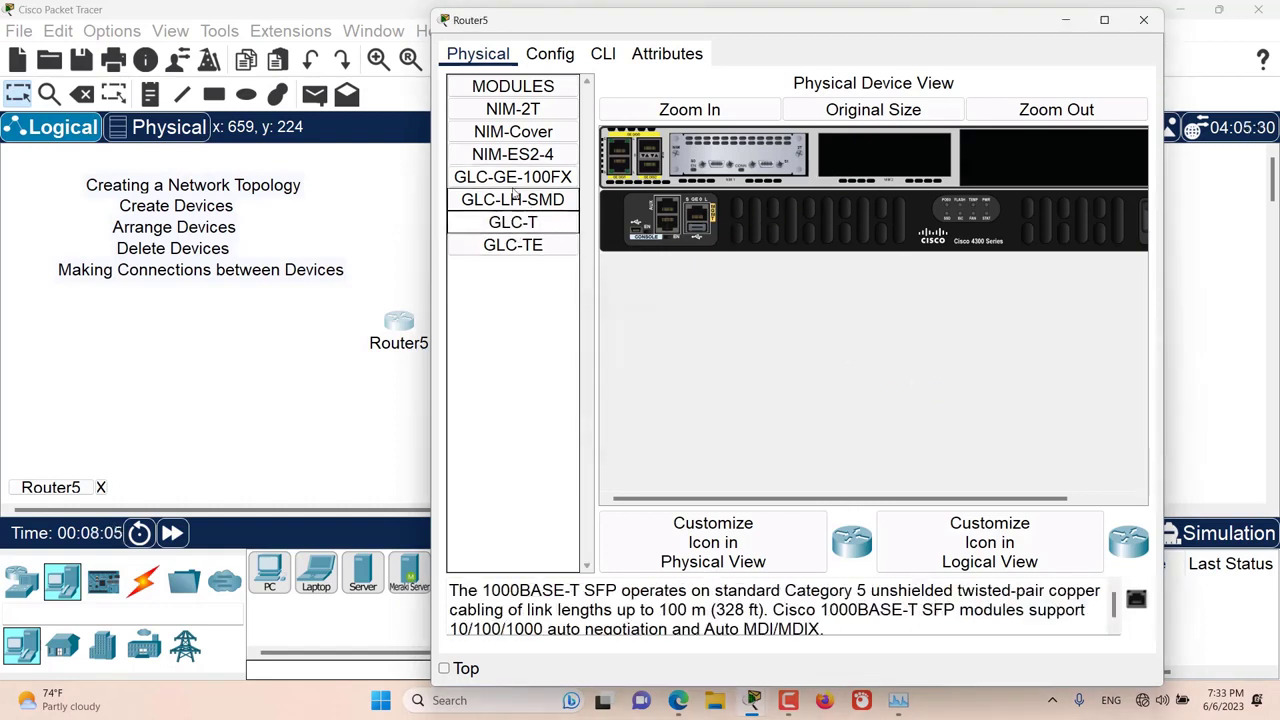
Step: Install a NIM-Cover in Router5's empty second NIM slot and close the device window
left_click(507, 134)
left_click_drag(507, 137, 882, 157)
left_click(818, 323)
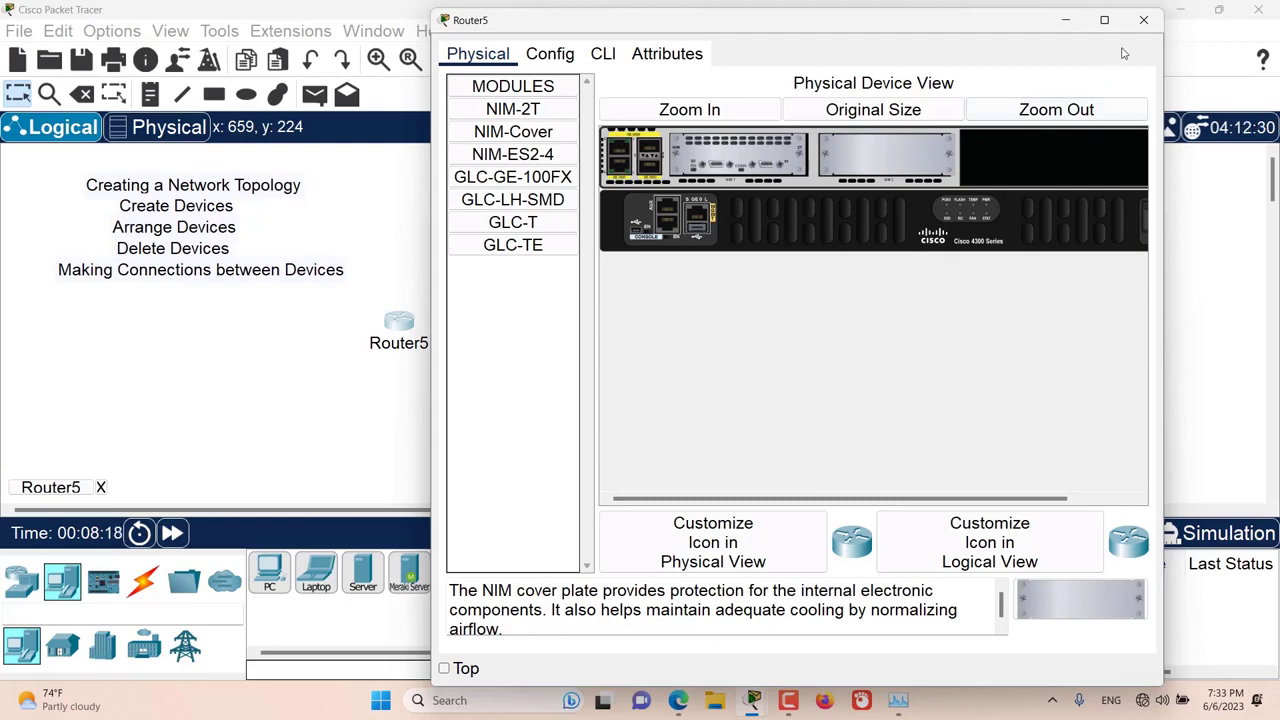
left_click(1143, 20)
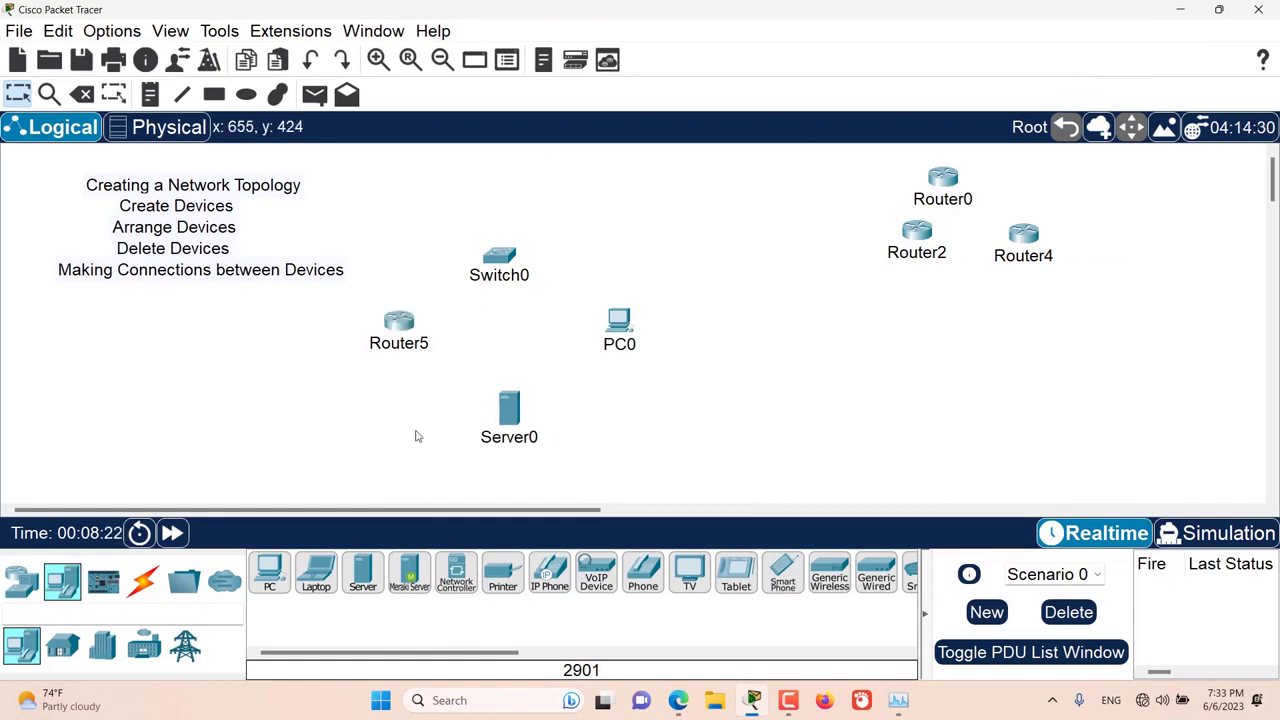
Step: Connect Router5 to Switch0 with an automatically chosen connection type and move Switch0 up and to the right, above PC0
left_click(141, 585)
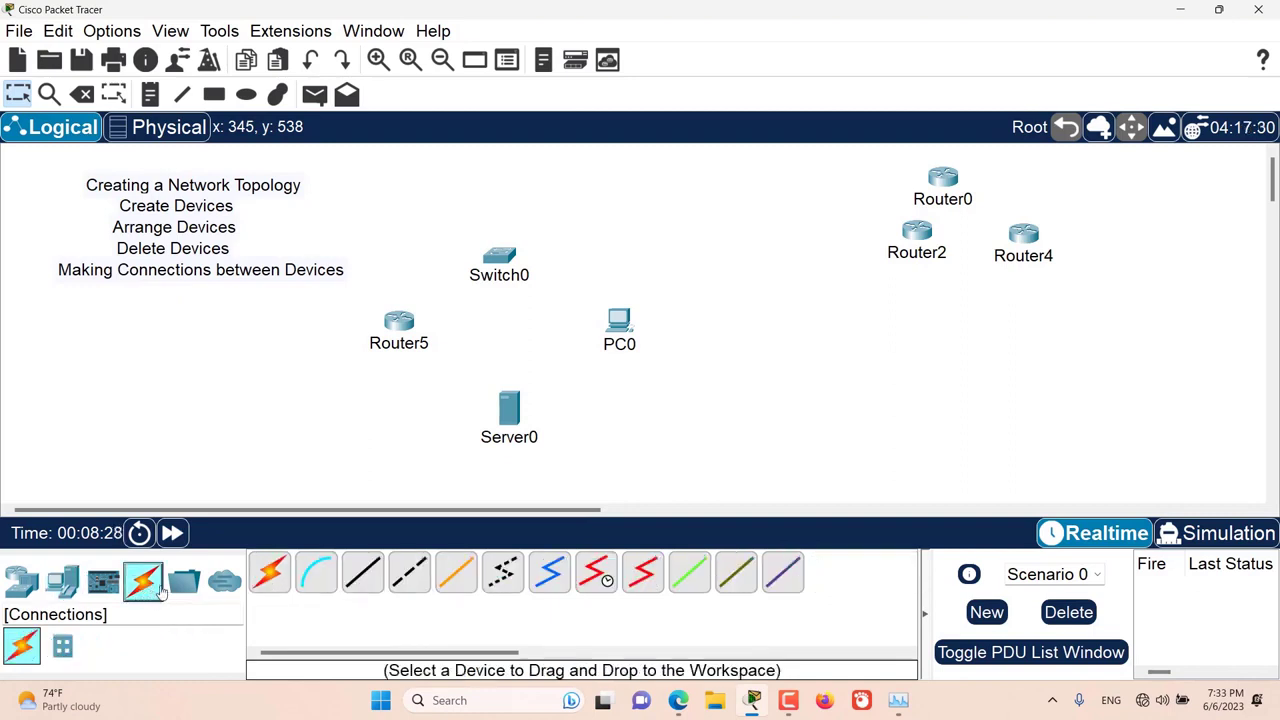
left_click(272, 580)
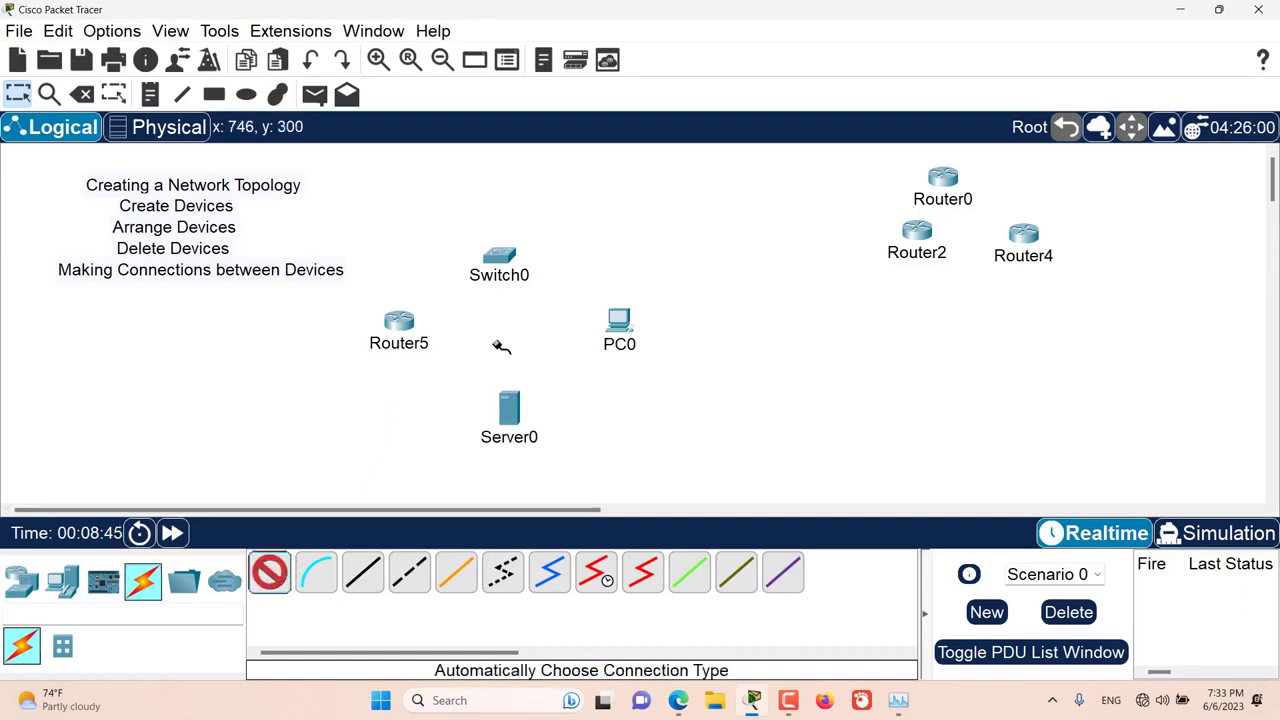
left_click(401, 322)
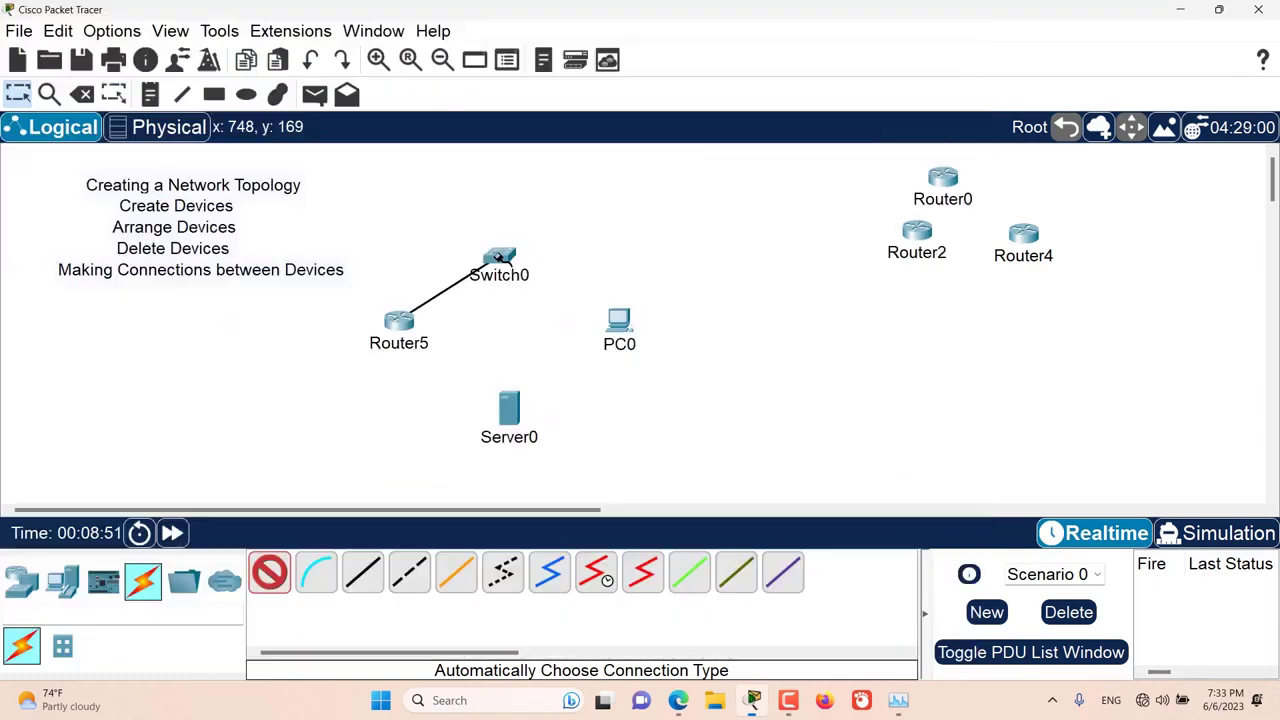
left_click(500, 257)
left_click_drag(500, 257, 637, 210)
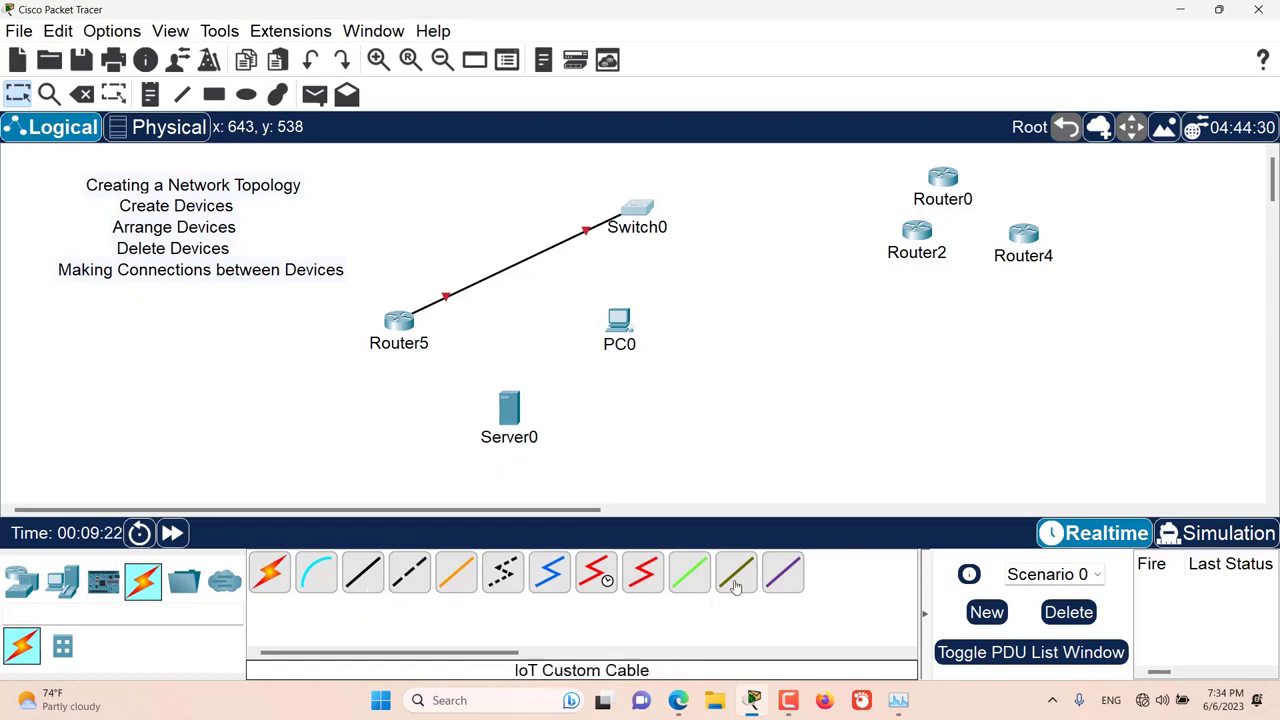
Step: Connect Switch0's FastEthernet0/2 to PC0's FastEthernet0 with a copper straight-through cable and move PC0 further right
left_click(363, 575)
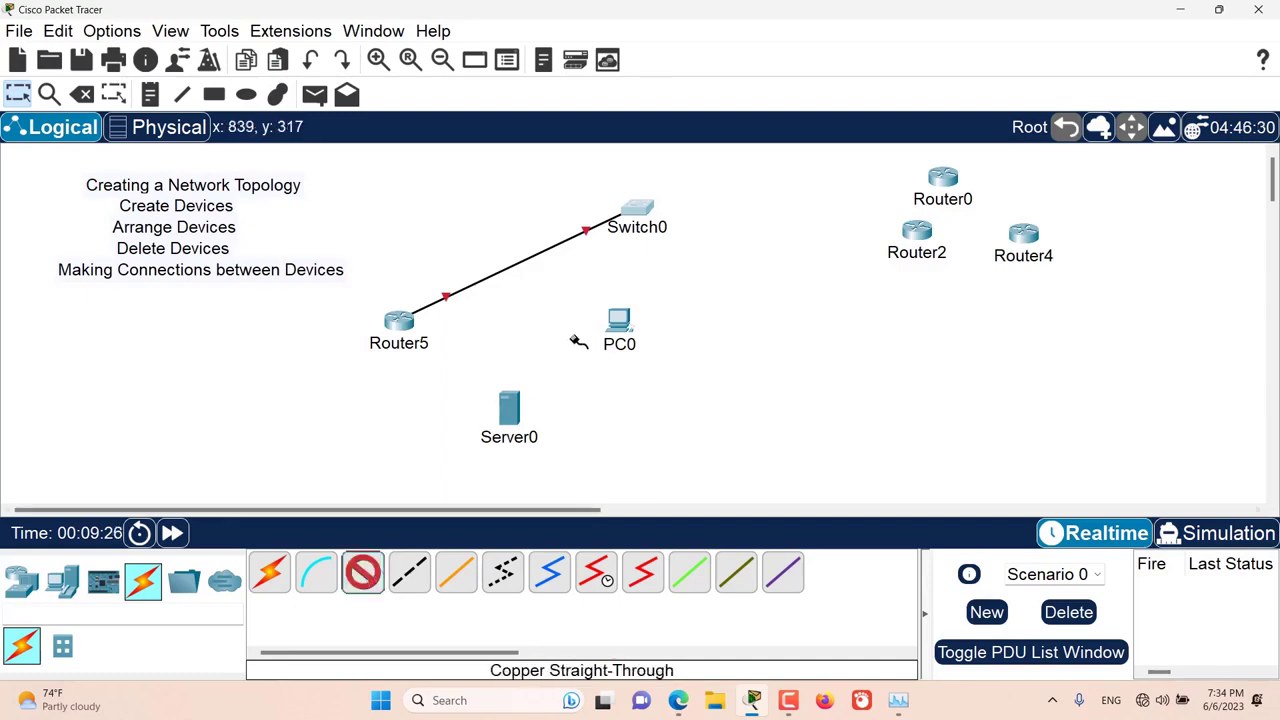
left_click(640, 207)
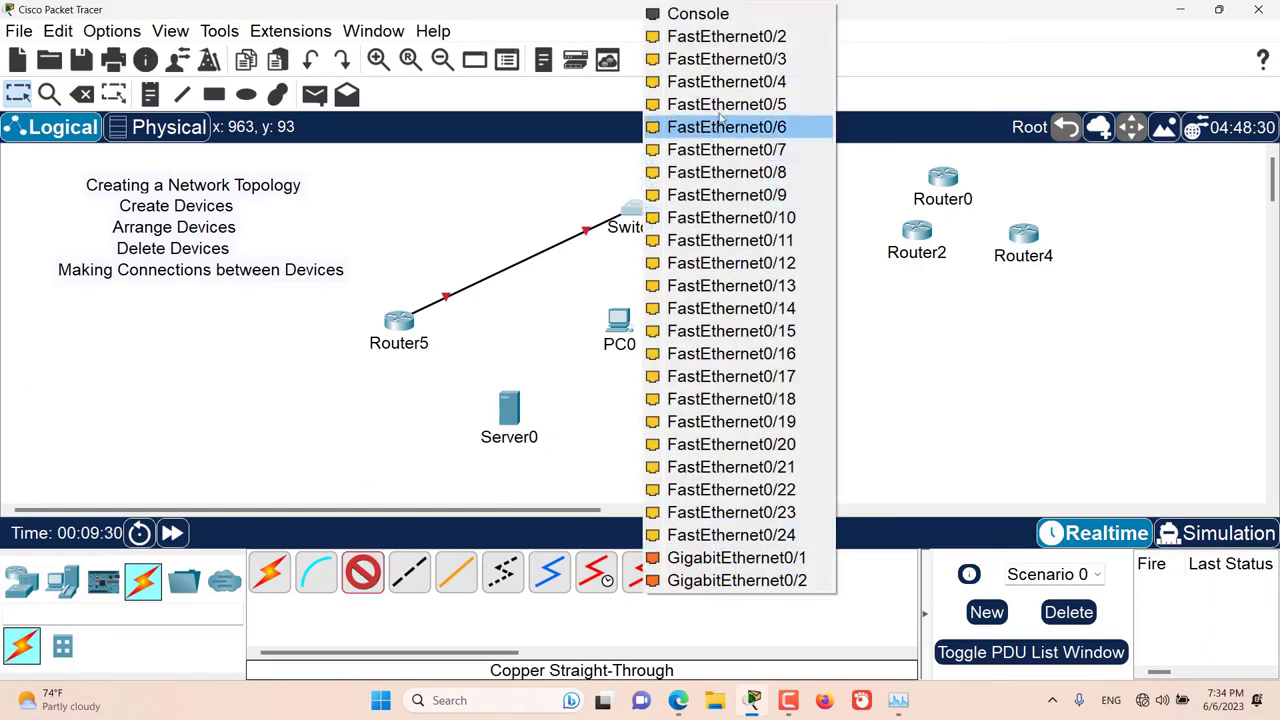
left_click(733, 45)
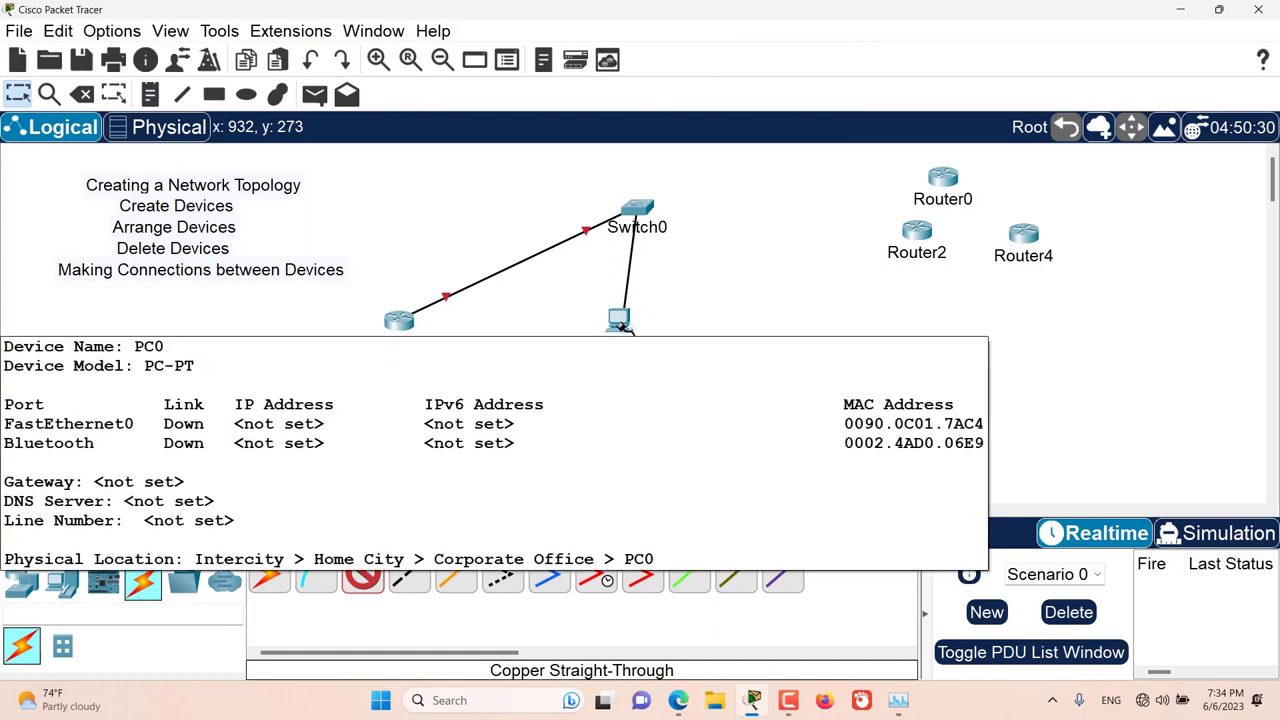
left_click(620, 325)
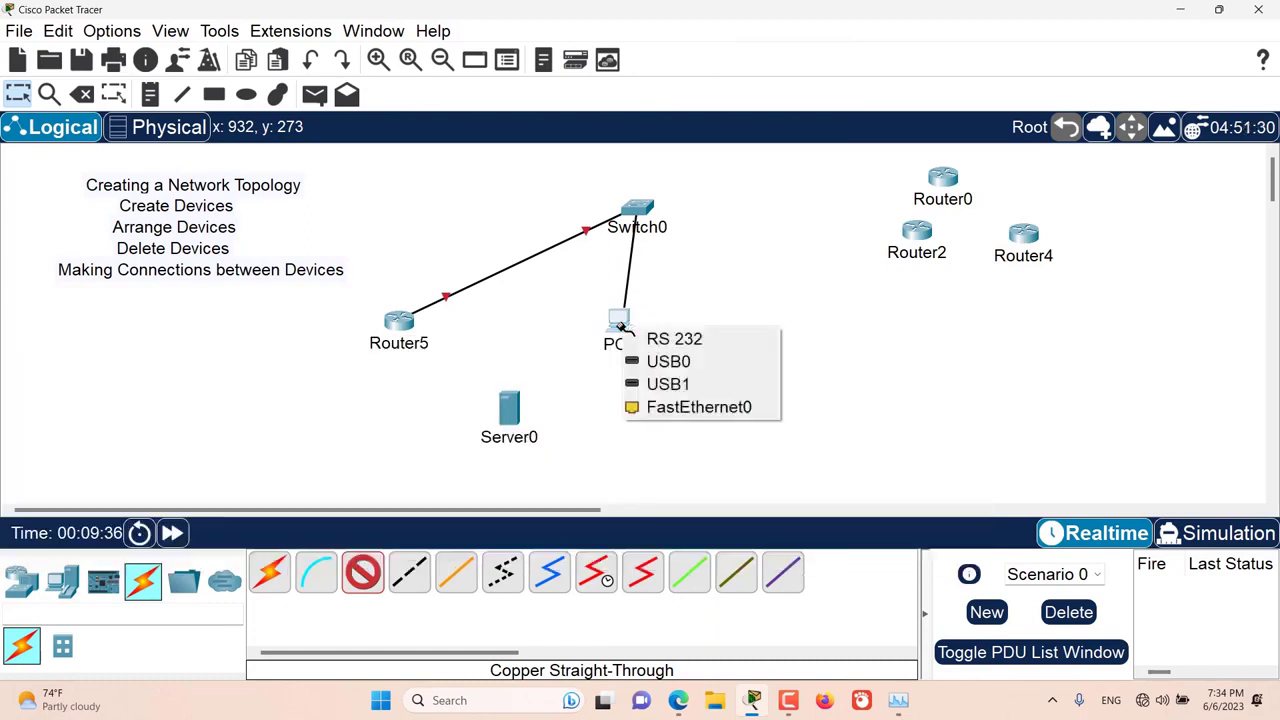
left_click(676, 407)
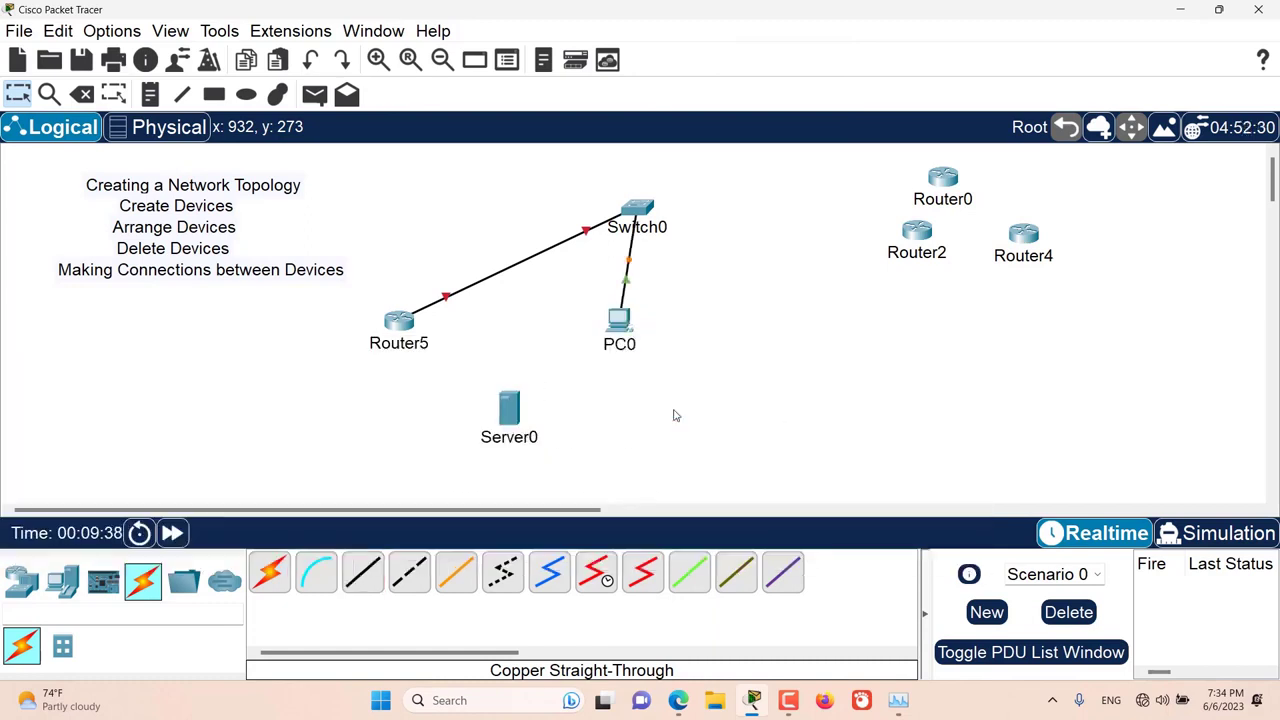
left_click_drag(631, 333, 749, 351)
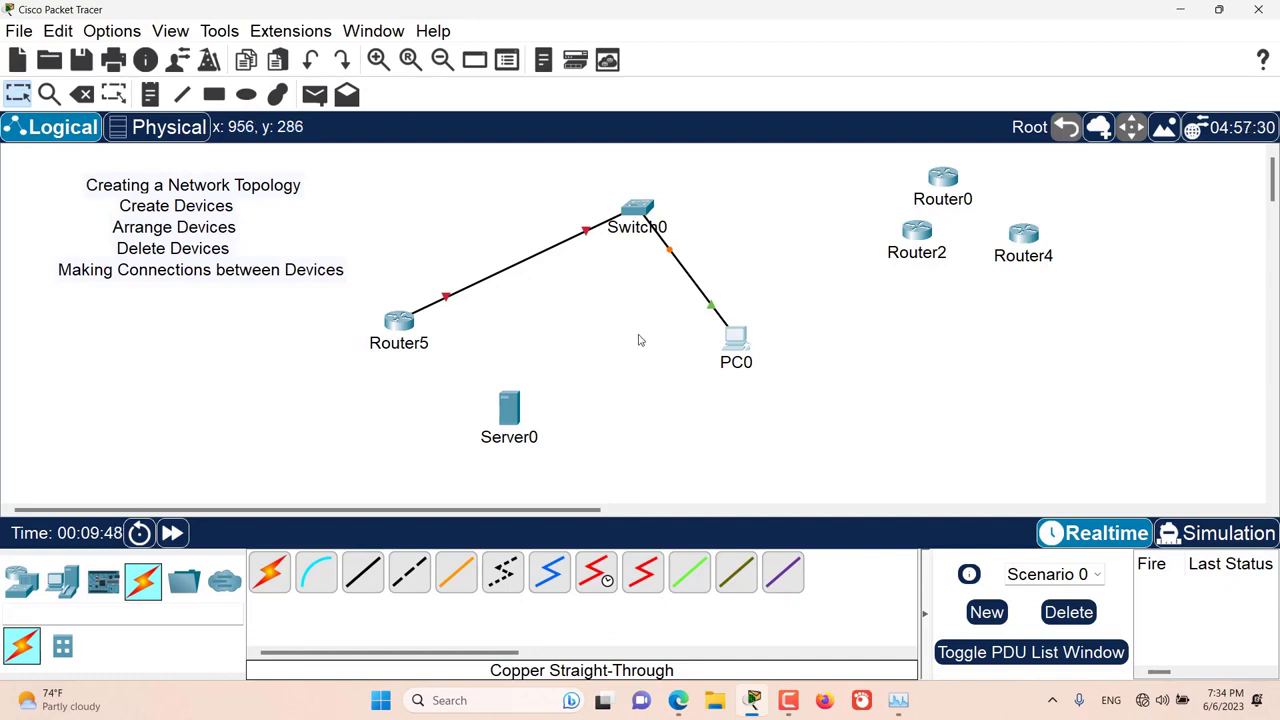
Step: Connect Server0's FastEthernet0 to Switch0's FastEthernet0/3 with copper straight-through cable, keeping the cable tool active for further links
key("ctrl")
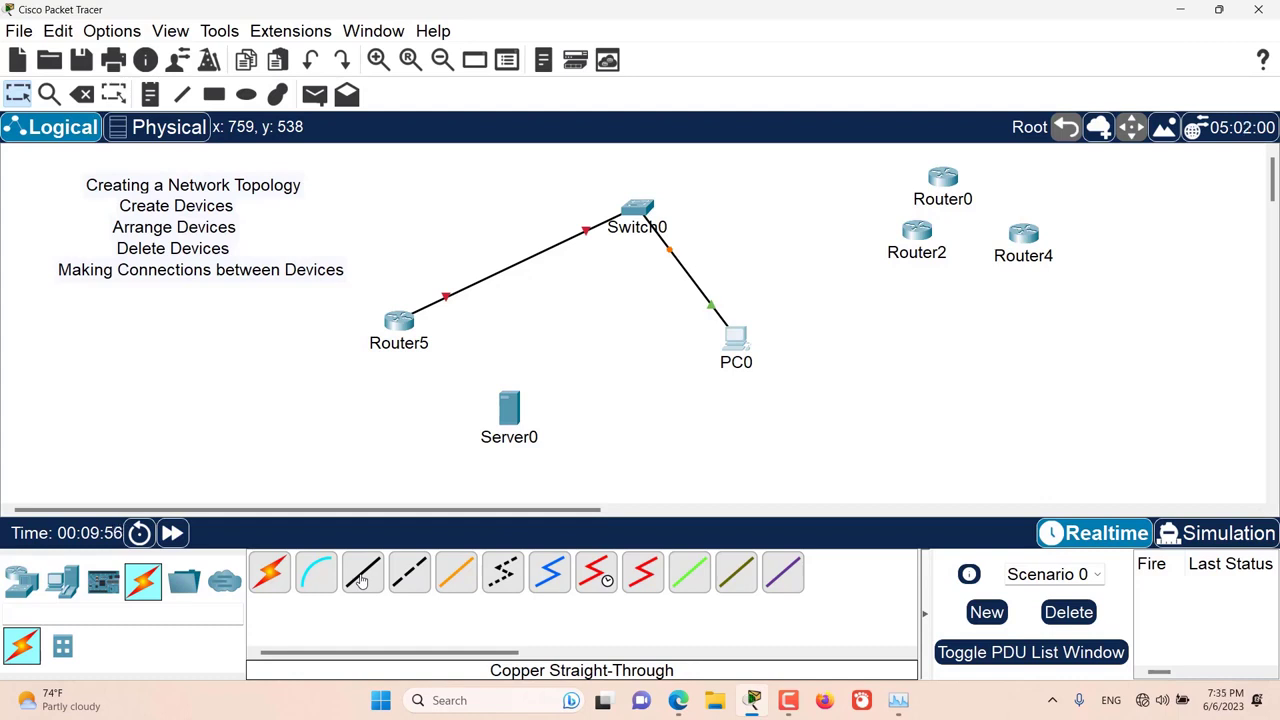
left_click(362, 580, "ctrl")
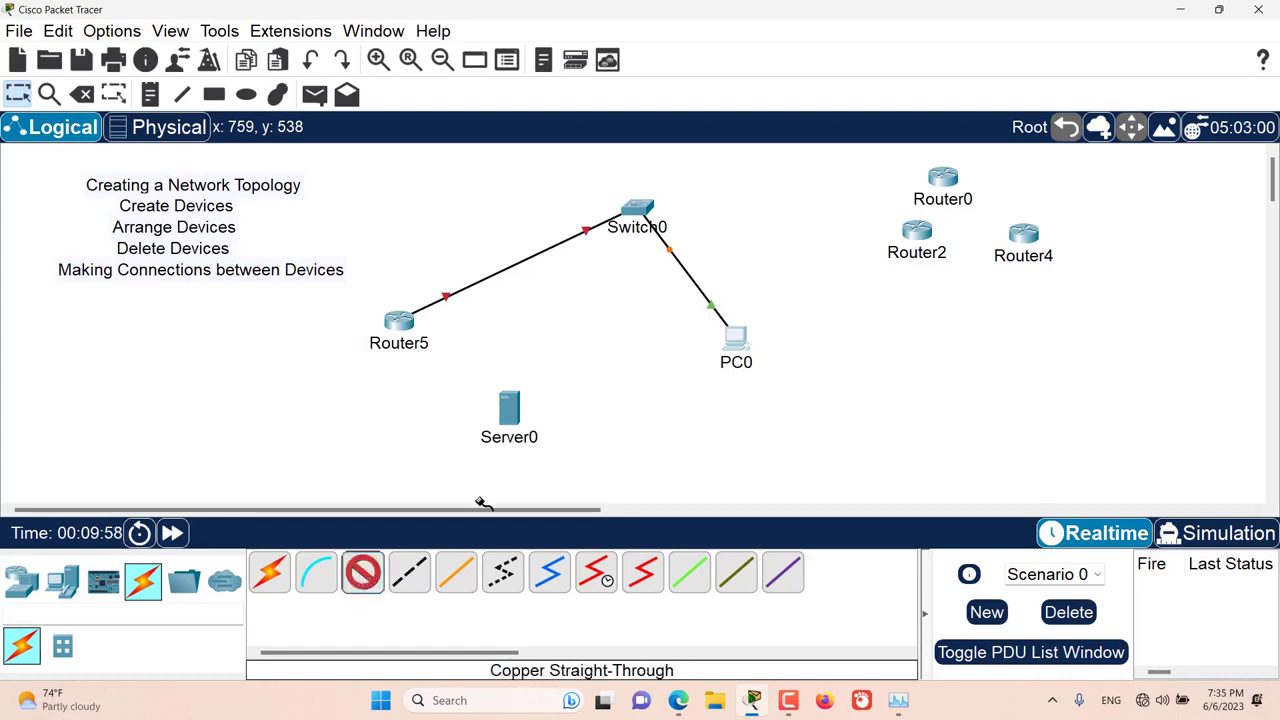
left_click(516, 416)
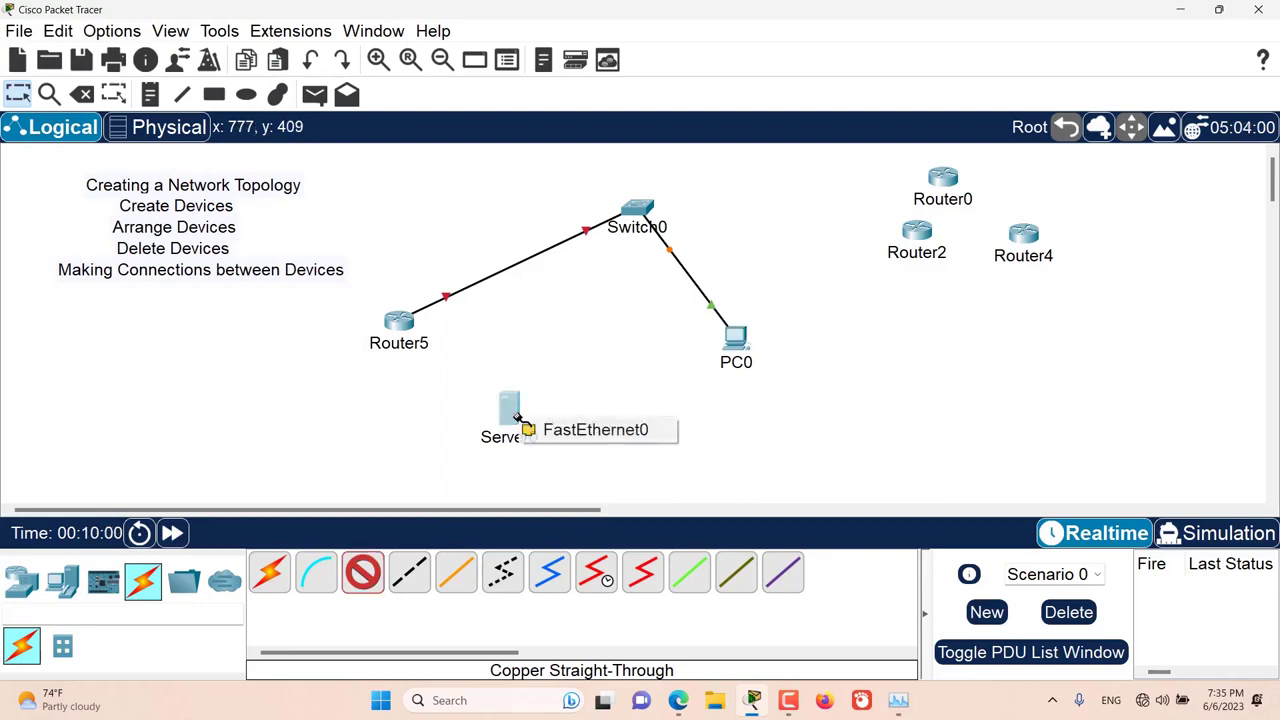
left_click(545, 429)
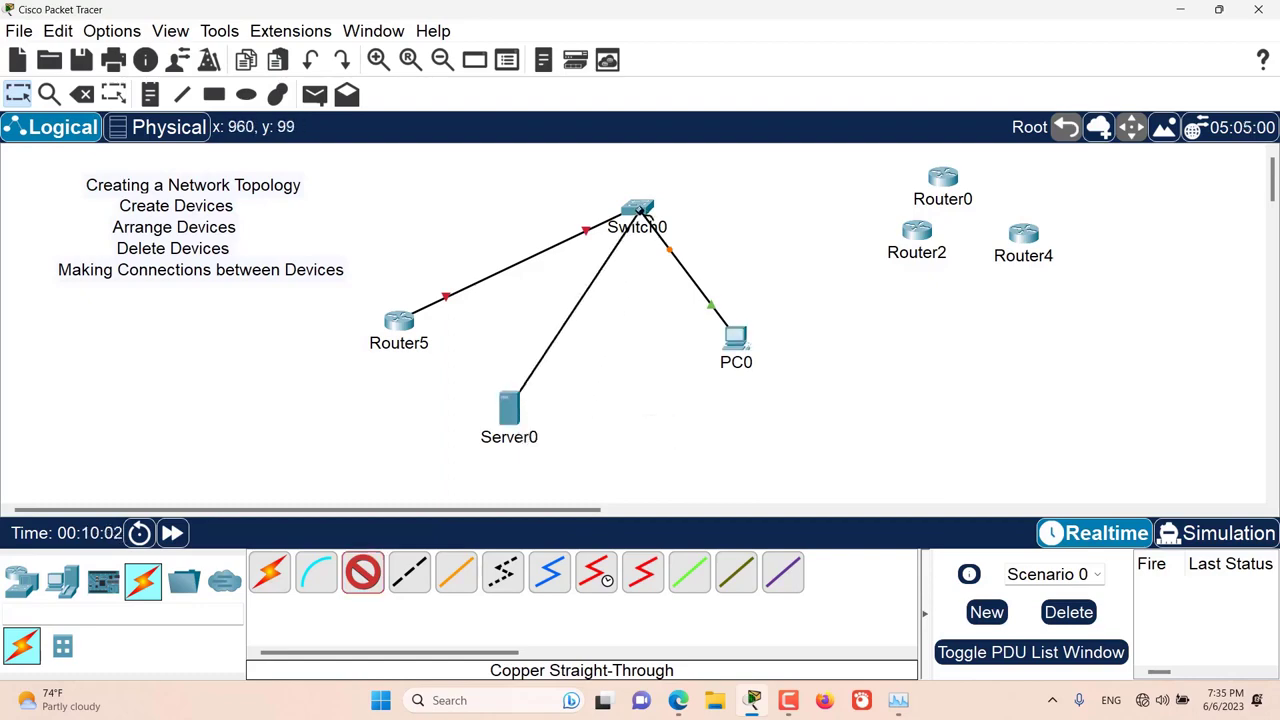
left_click(640, 209)
left_click(700, 57)
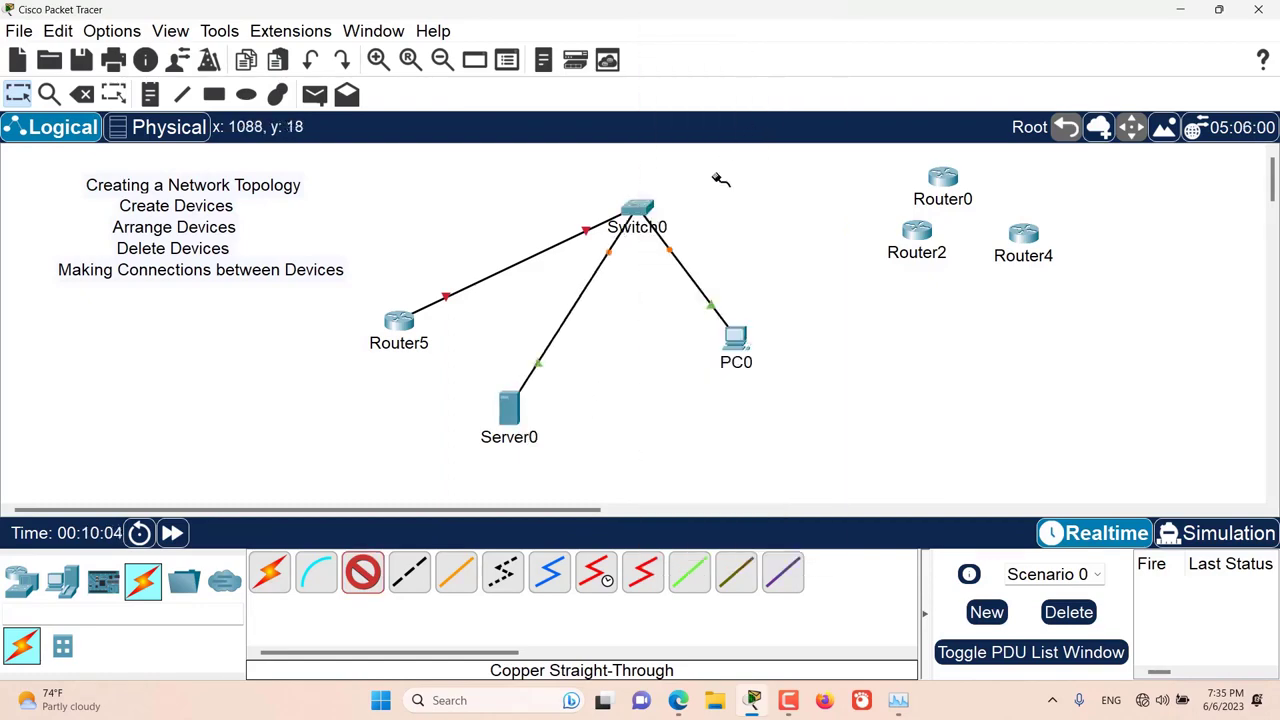
Step: Connect Switch0's FastEthernet0/4 to Router0's GigabitEthernet0/0 with a copper straight-through cable
left_click(655, 207)
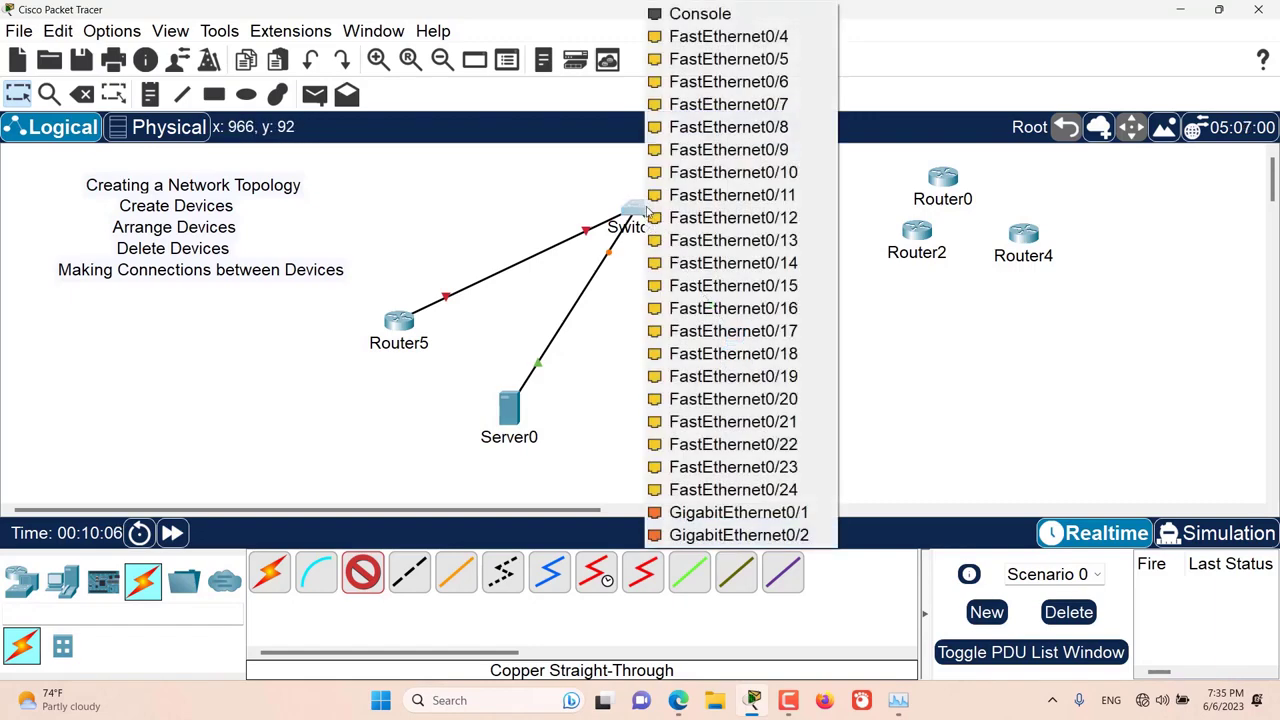
left_click(748, 59)
left_click(943, 177)
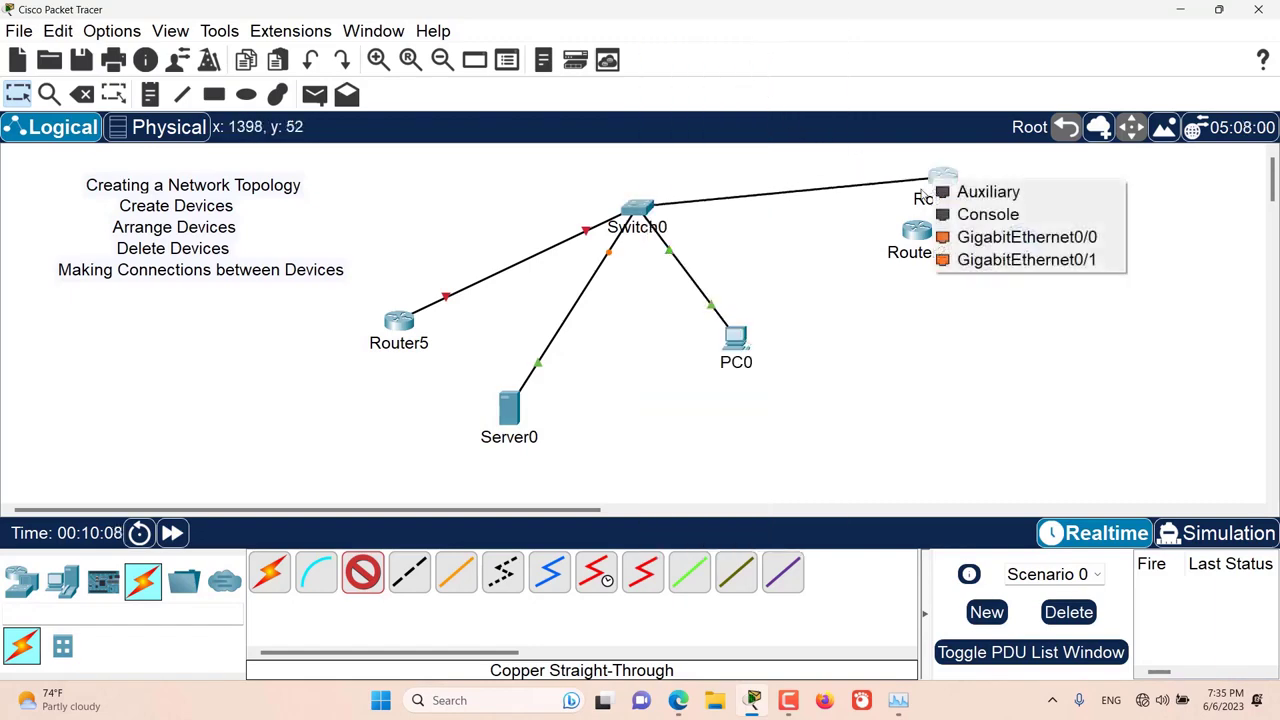
left_click(978, 245)
Step: Connect Switch0's FastEthernet0/5 to Router2's GigabitEthernet0/0 with a copper straight-through cable and leave cabling mode
left_click(637, 208)
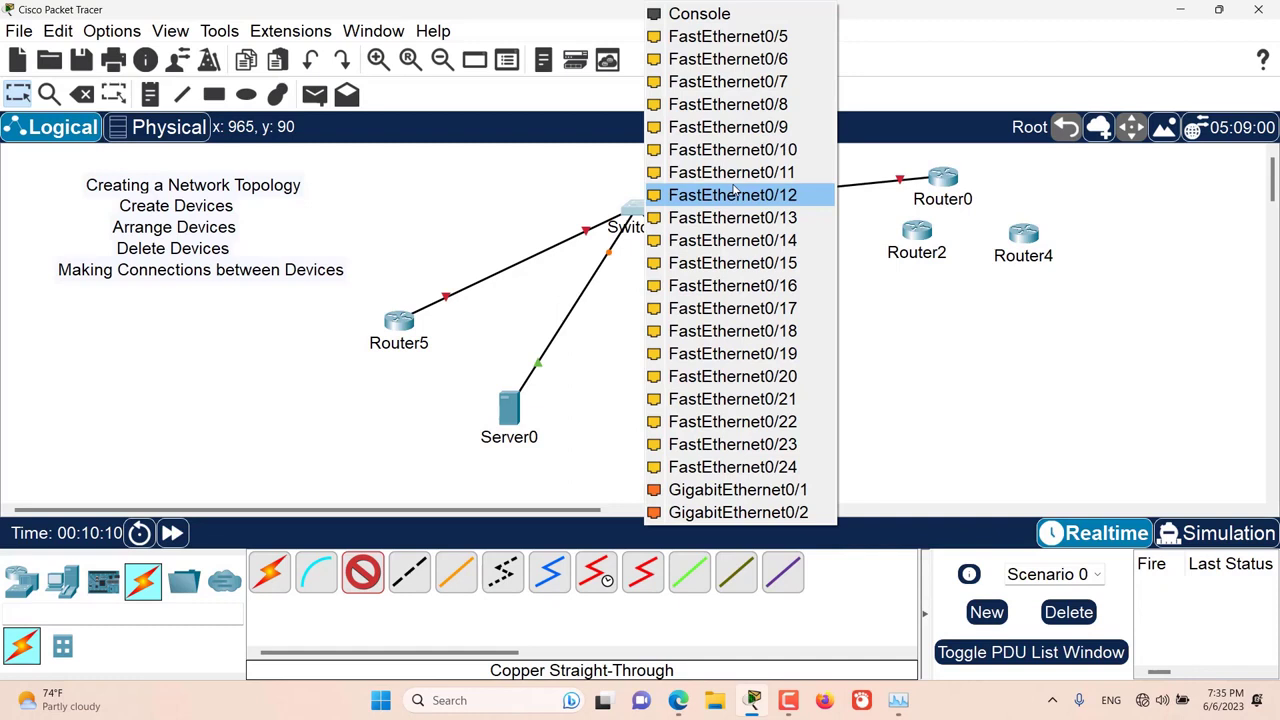
left_click(778, 38)
left_click(917, 236)
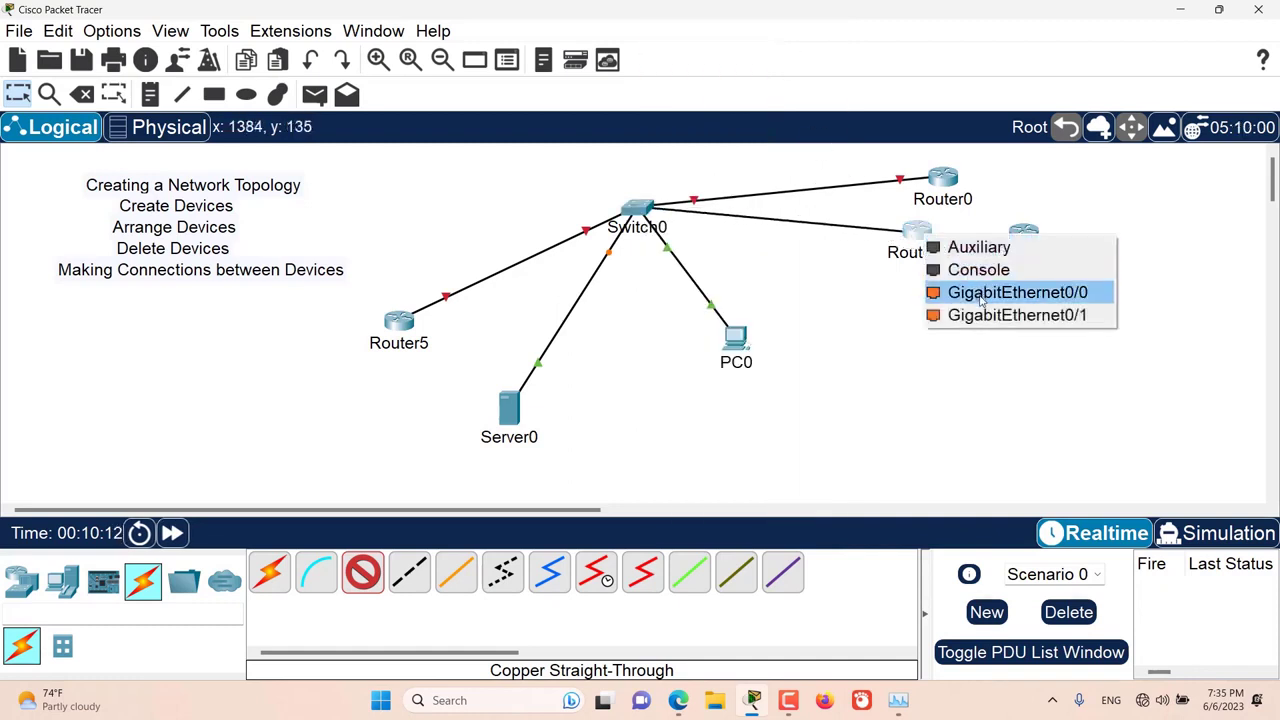
left_click(982, 294)
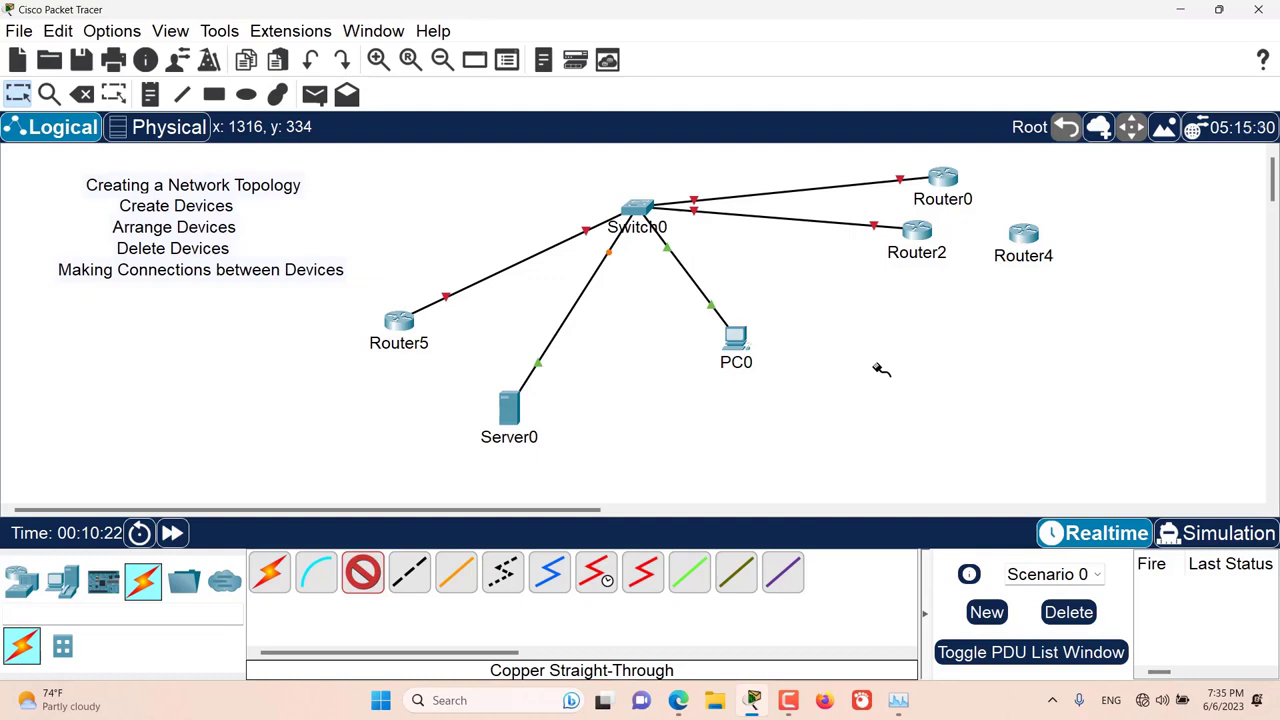
key("Escape")
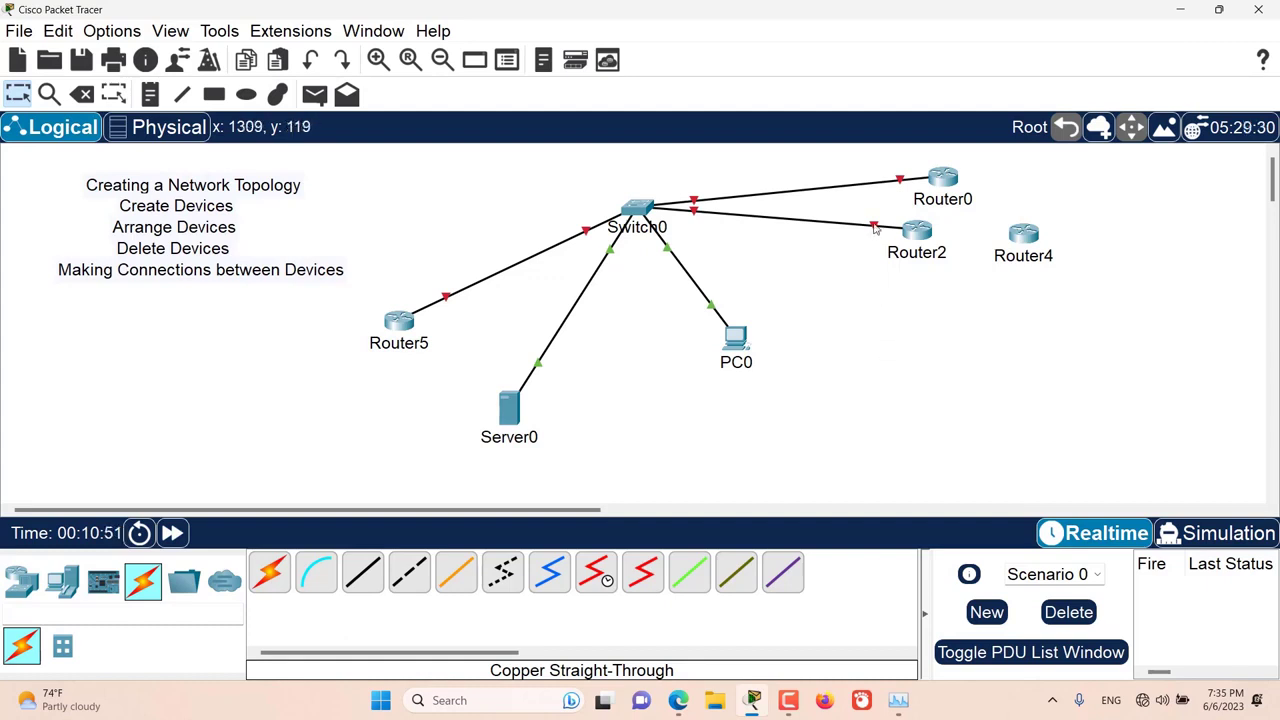
Step: Reroute the Router2 end of the Switch0 cable to Router4's GigabitEthernet0/0 and move Router2 down clear of the link
key("Delete")
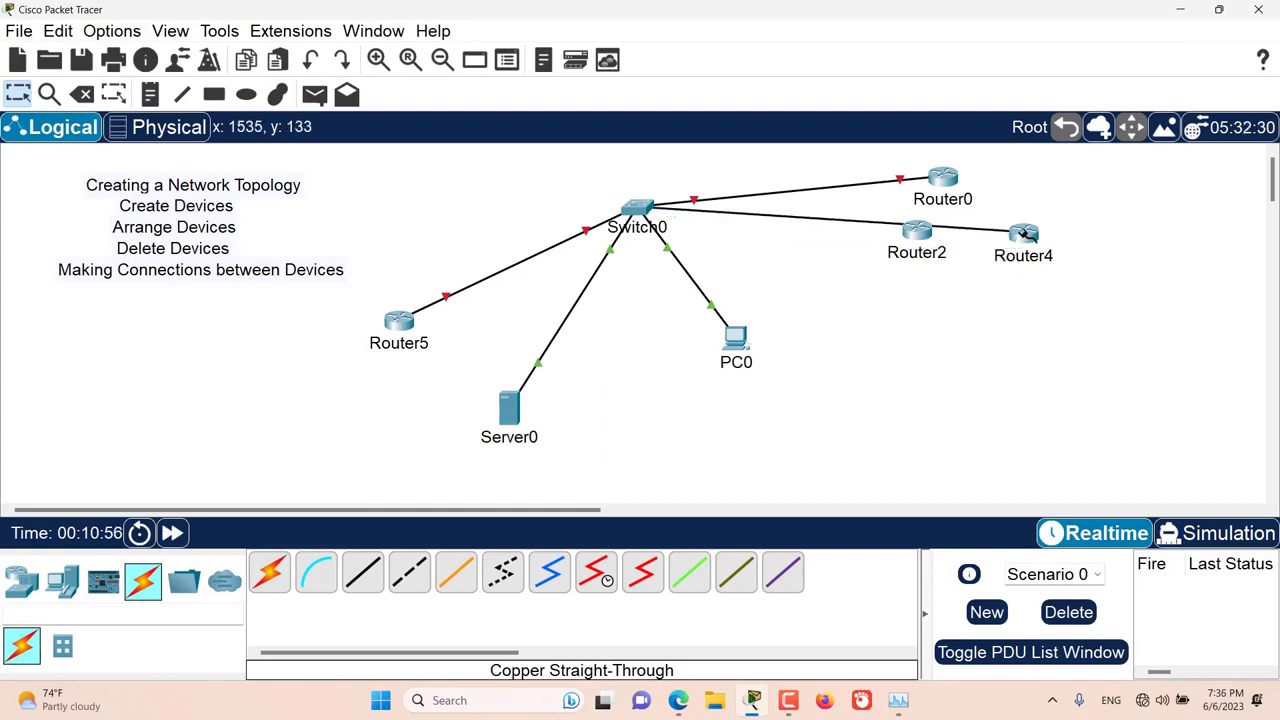
left_click(1023, 232)
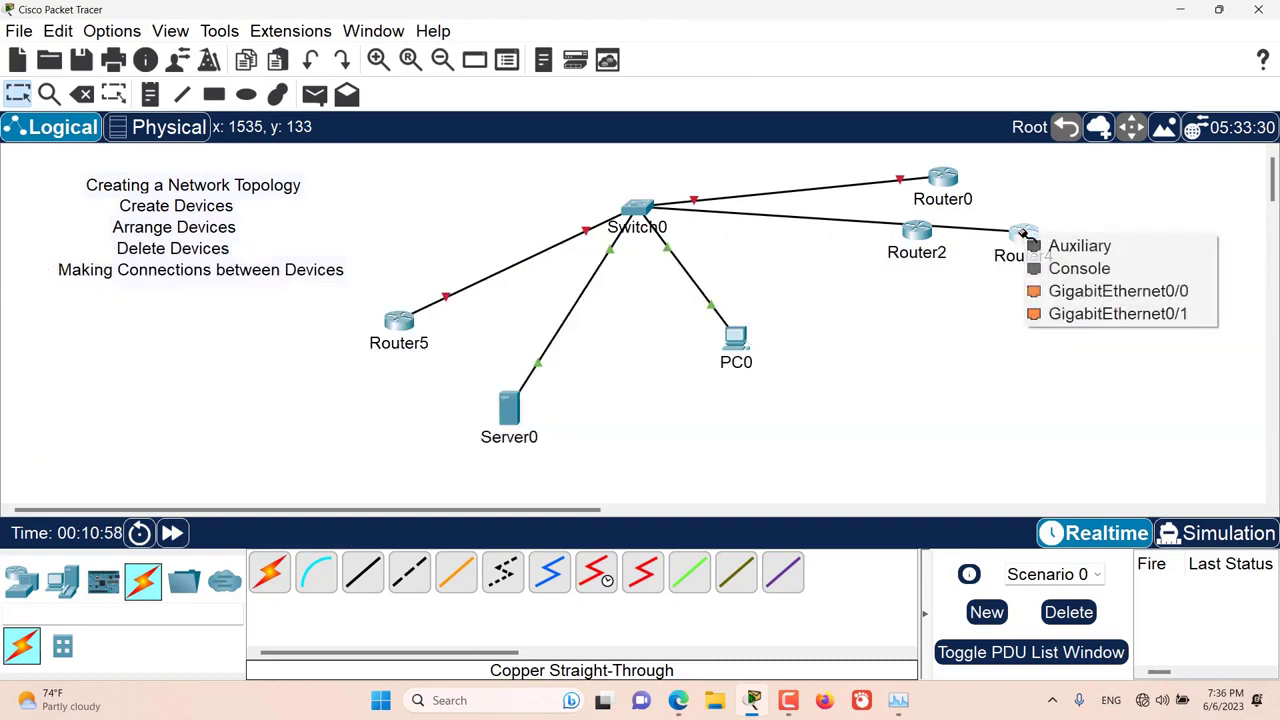
left_click(1060, 288)
left_click_drag(907, 236, 904, 277)
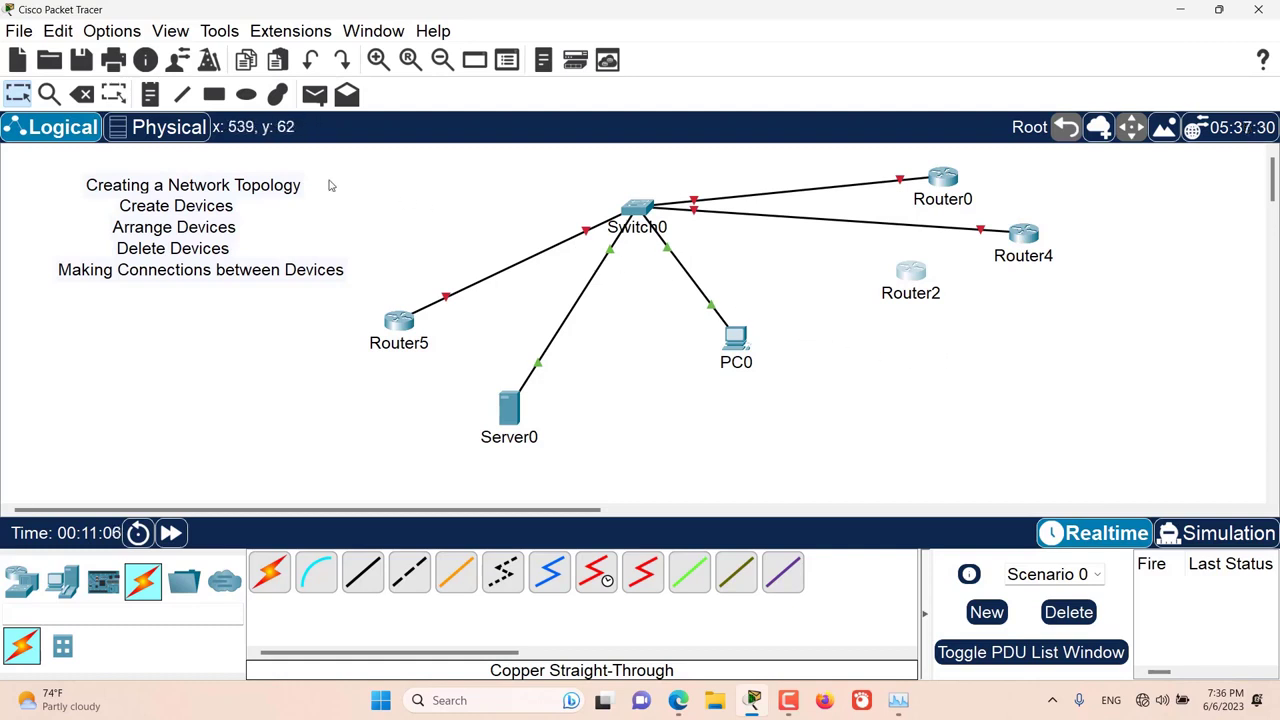
Step: Cancel the deletion of Router2 and delete the cable between Switch0 and Router0 instead
left_click(84, 96)
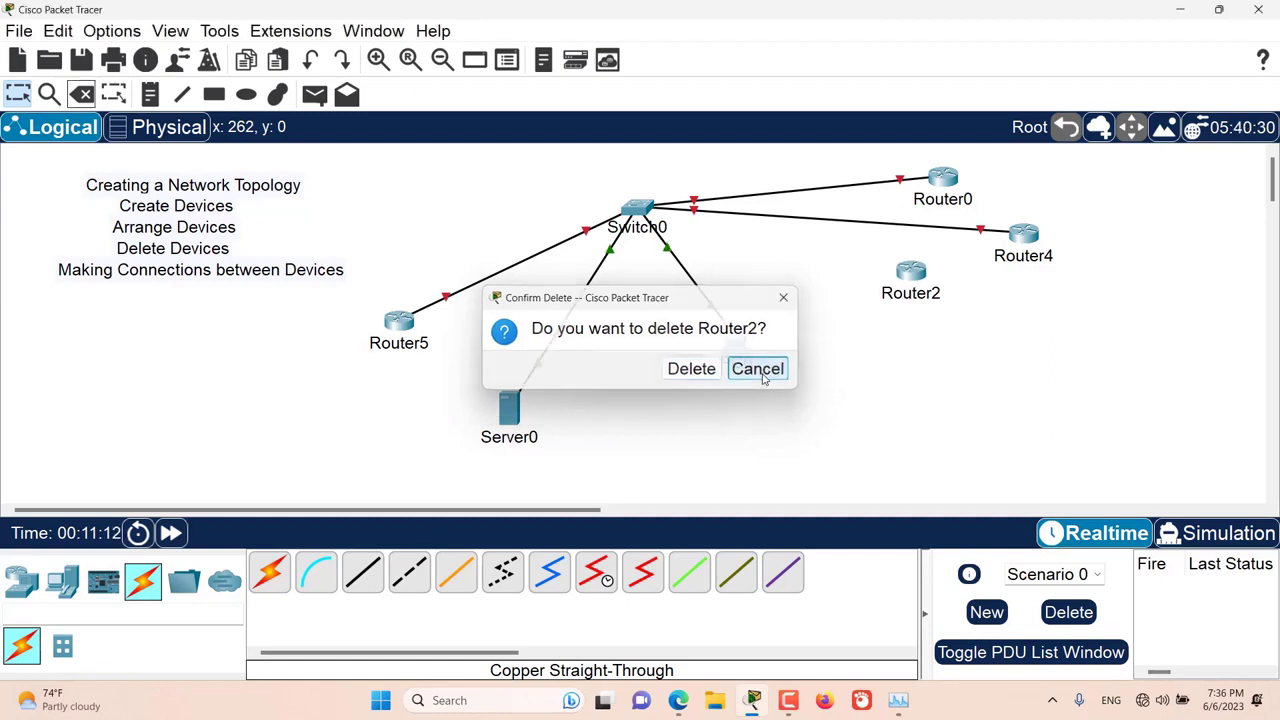
left_click(760, 371)
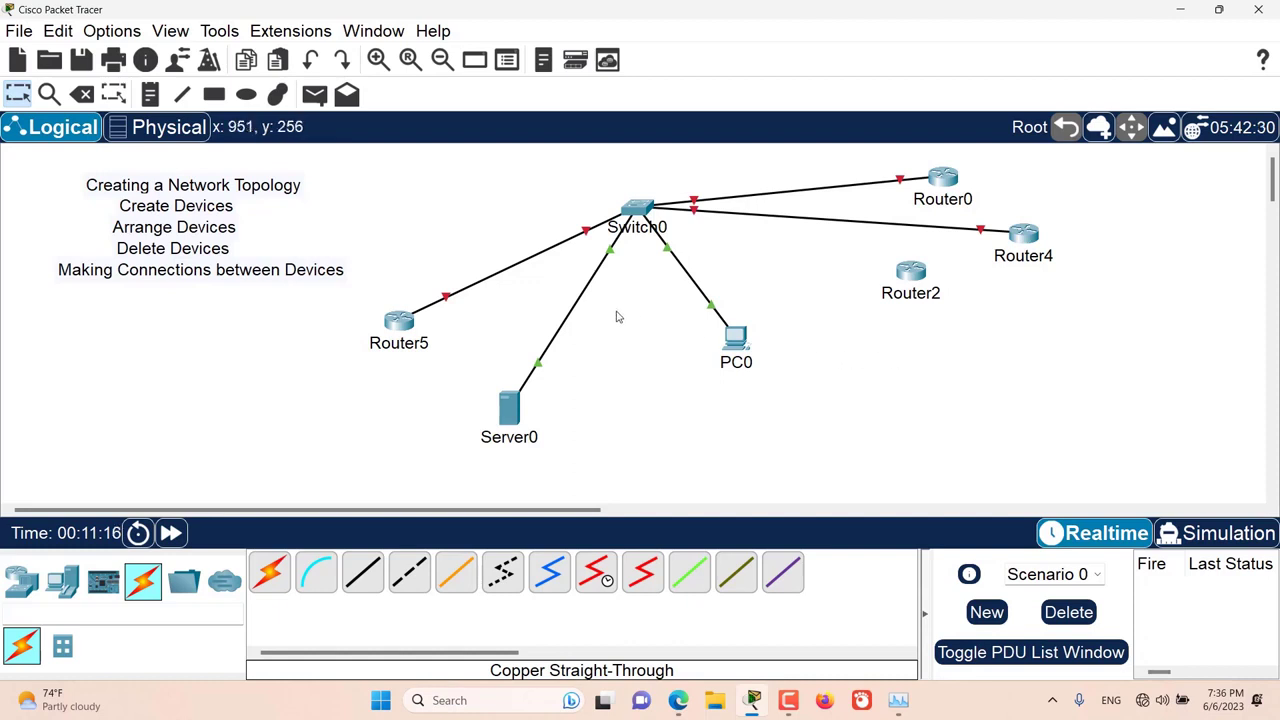
left_click(84, 96)
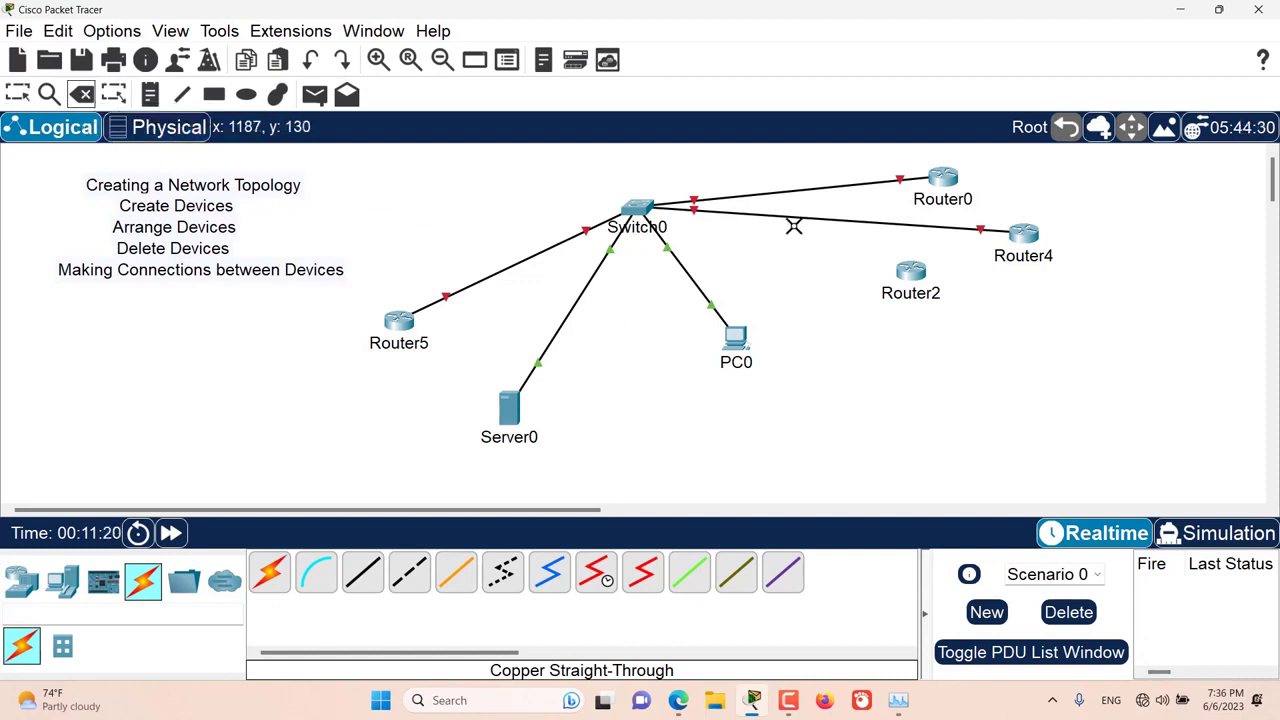
left_click(821, 188)
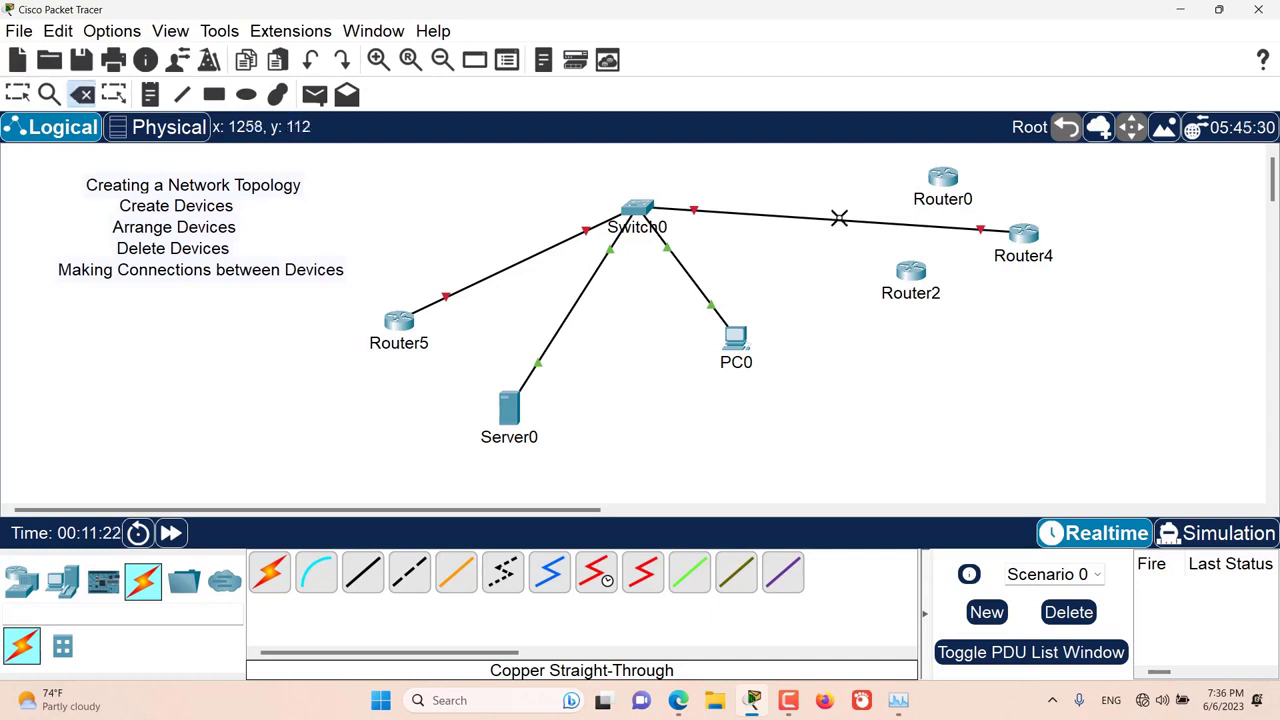
Step: Delete the cables linking Switch0 to Router4 and Switch0 to Router5, and leave delete mode
left_click(840, 218)
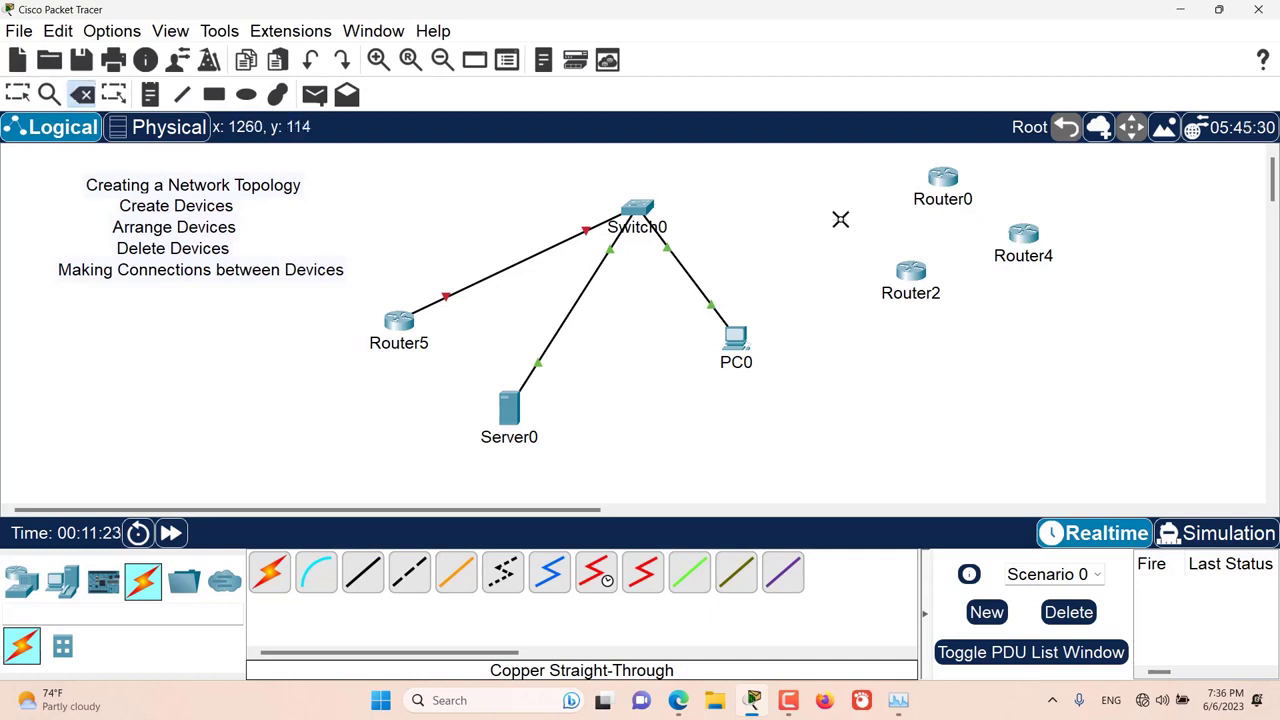
left_click(528, 261)
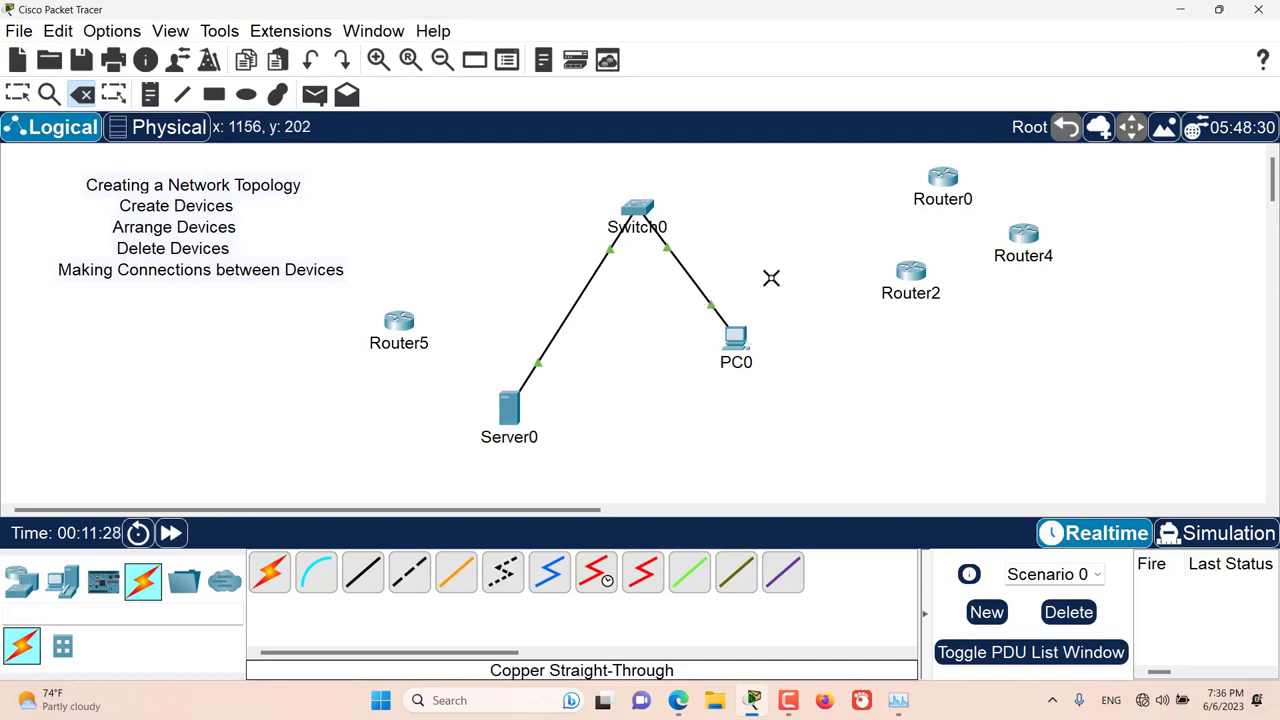
key("Escape")
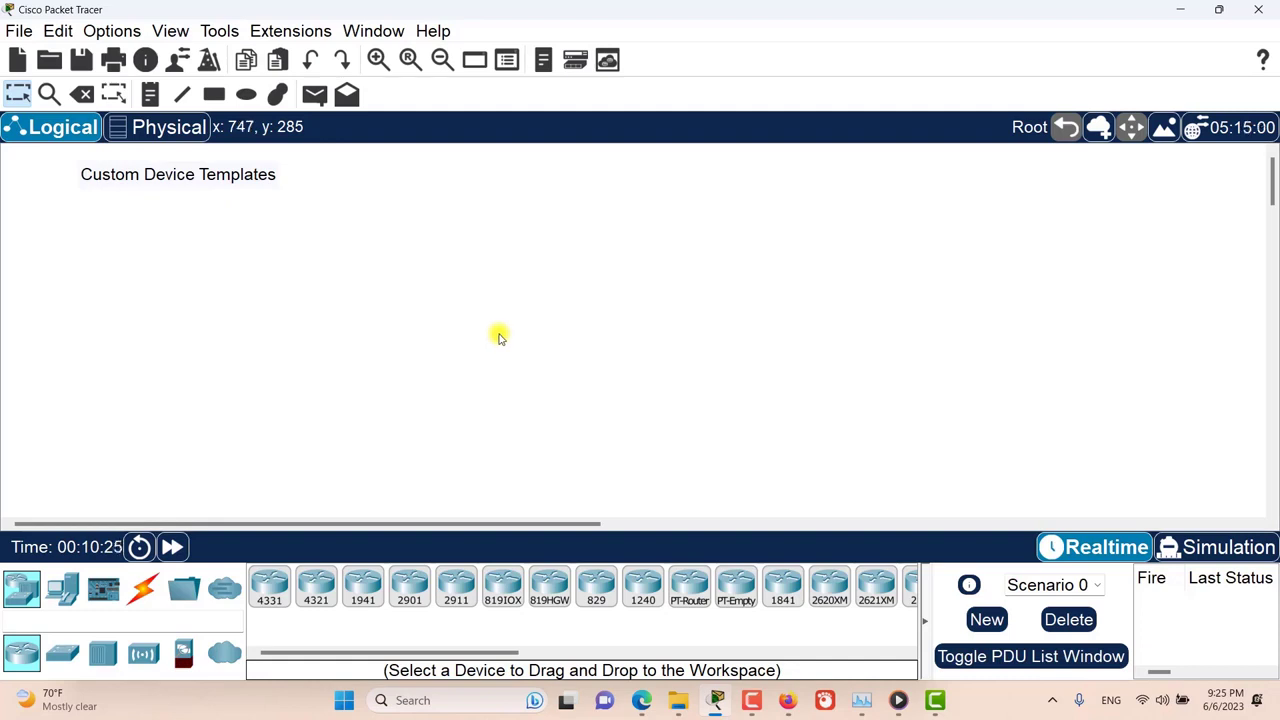
Step: Add a PC end device to the empty workspace and switch off its power in the physical device view
left_click(58, 590)
left_click_drag(268, 586, 537, 285)
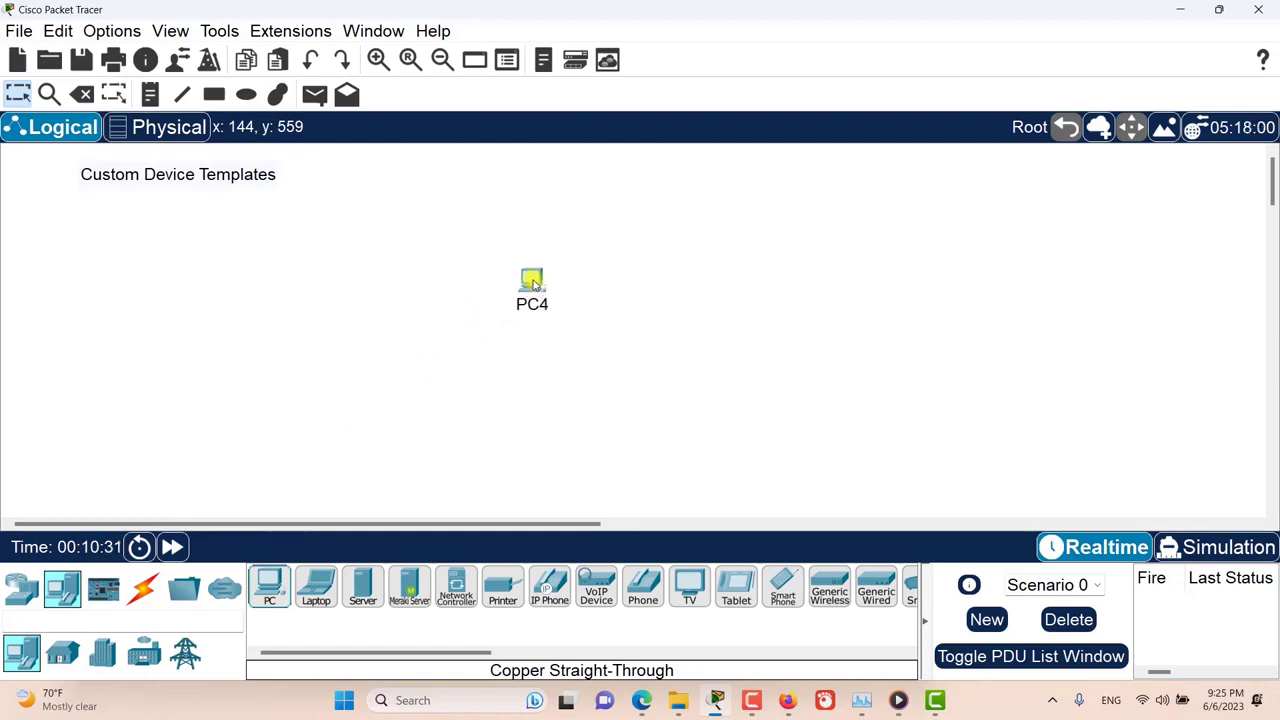
left_click(535, 283)
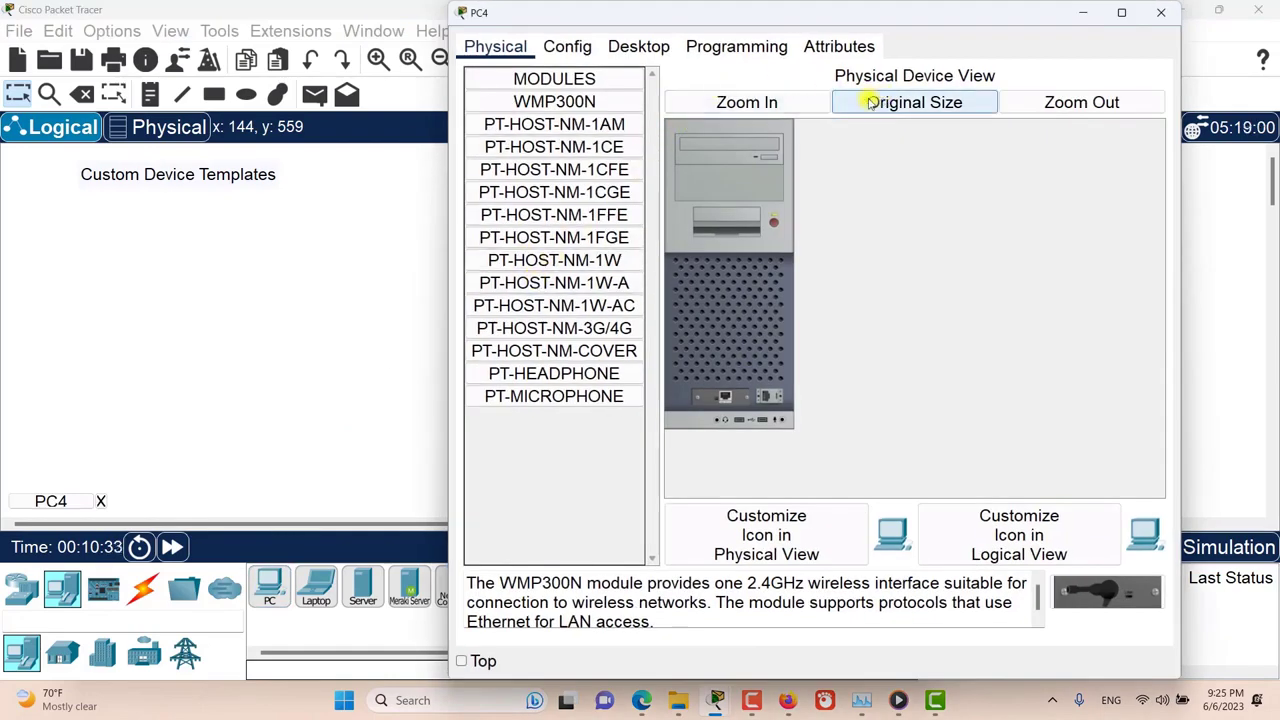
left_click(792, 102)
scroll(880, 335, "down", 3)
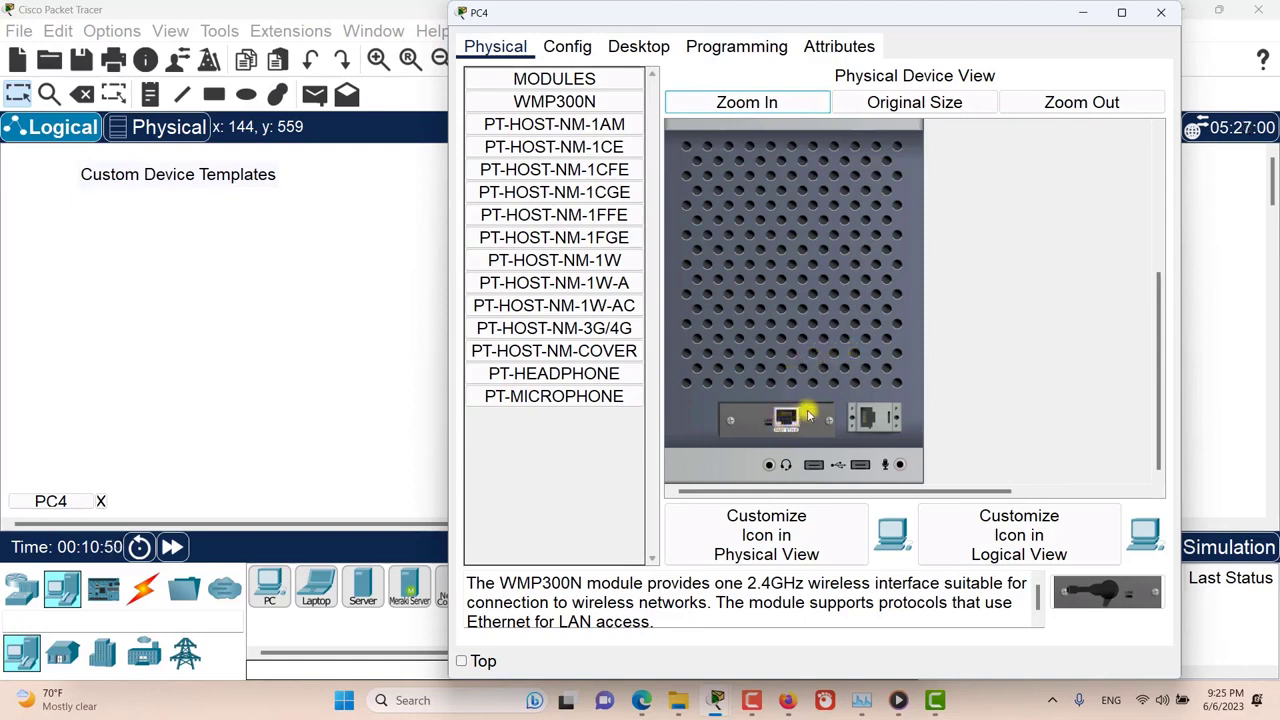
scroll(815, 400, "up", 3)
left_click(885, 331)
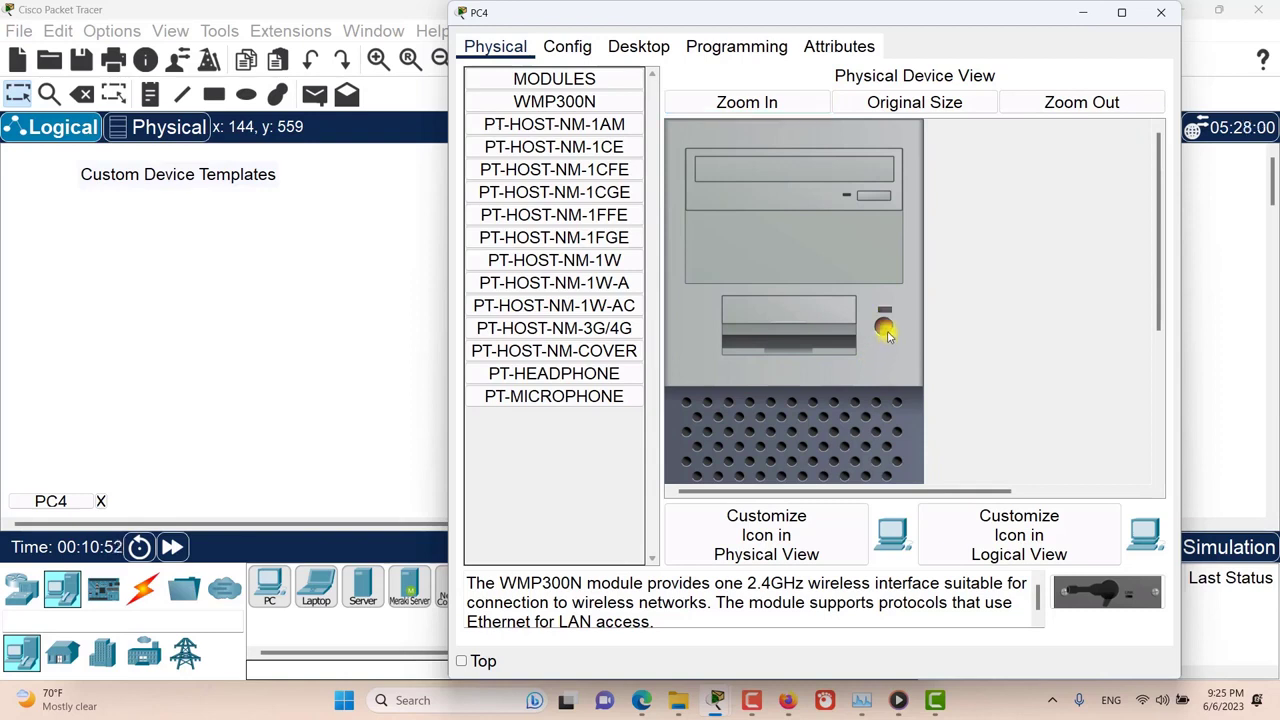
Step: Replace the PC's installed network module with a PT-HOST-NM-1W-AC wireless module and close the device window
scroll(843, 371, "down", 5)
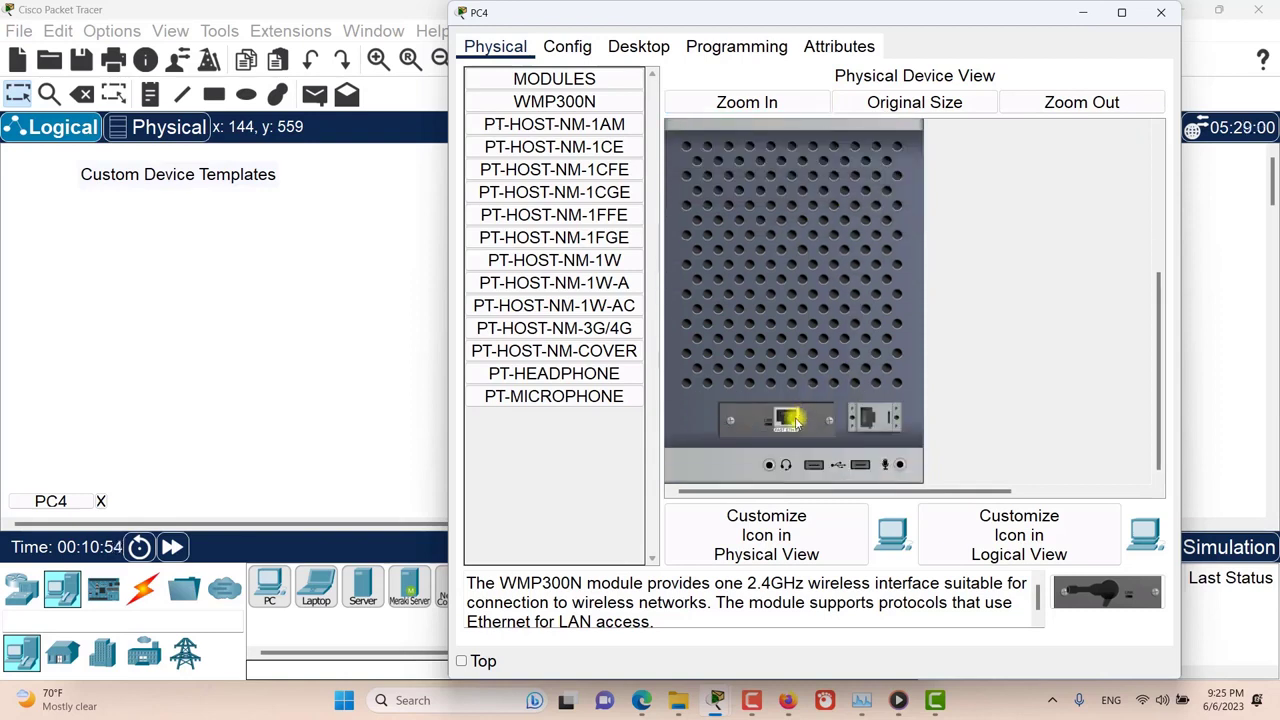
left_click_drag(795, 424, 561, 435)
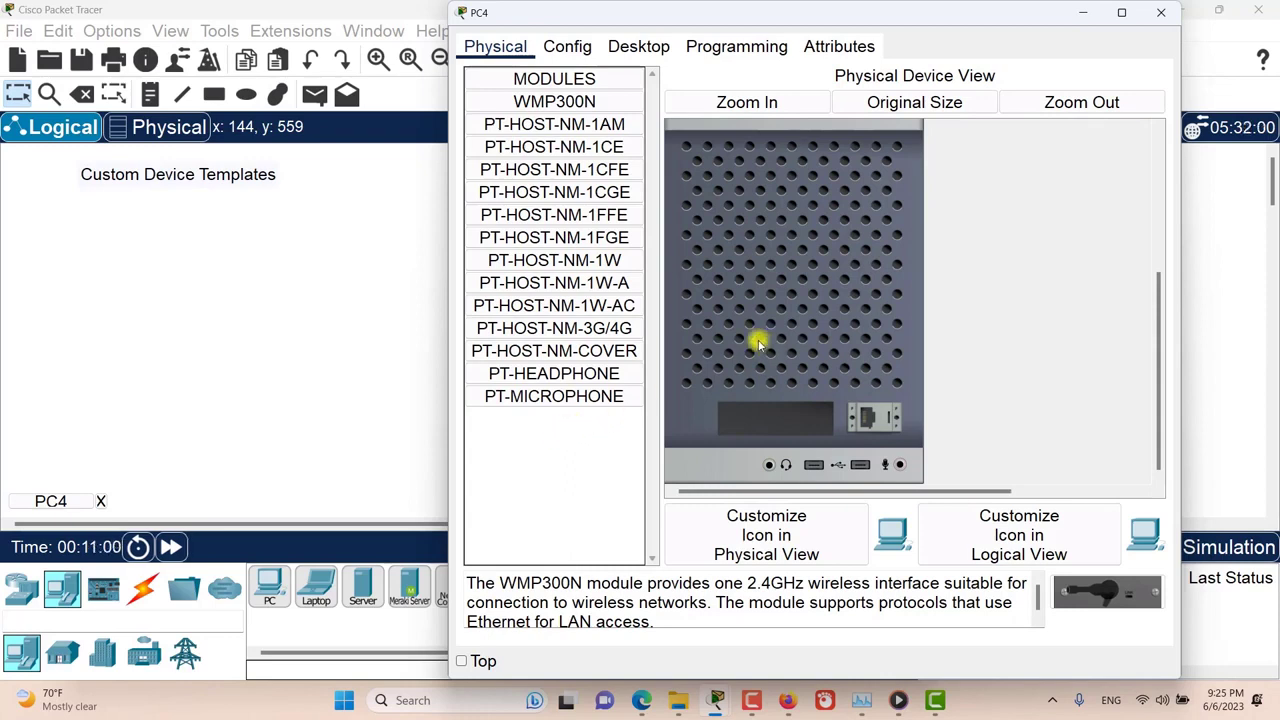
left_click_drag(567, 307, 773, 420)
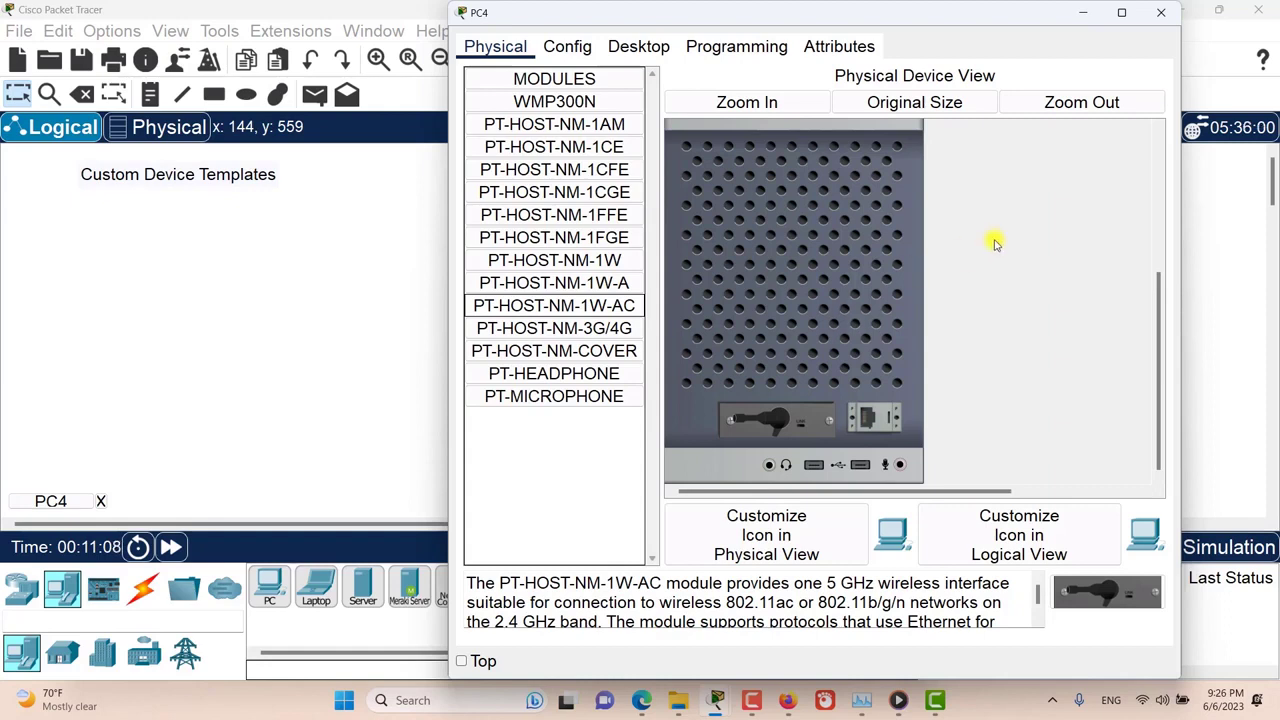
left_click(1162, 13)
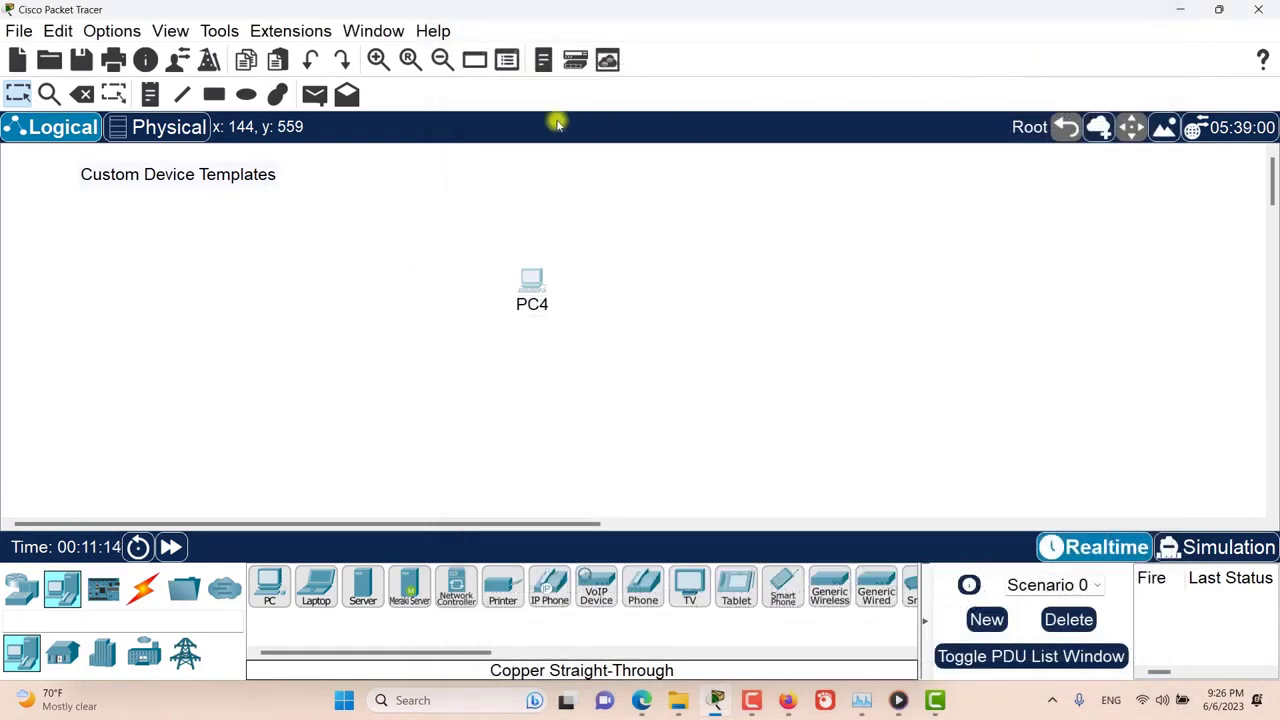
Step: Open the custom device template manager and select PC4 as the source device for a template
left_click(220, 30)
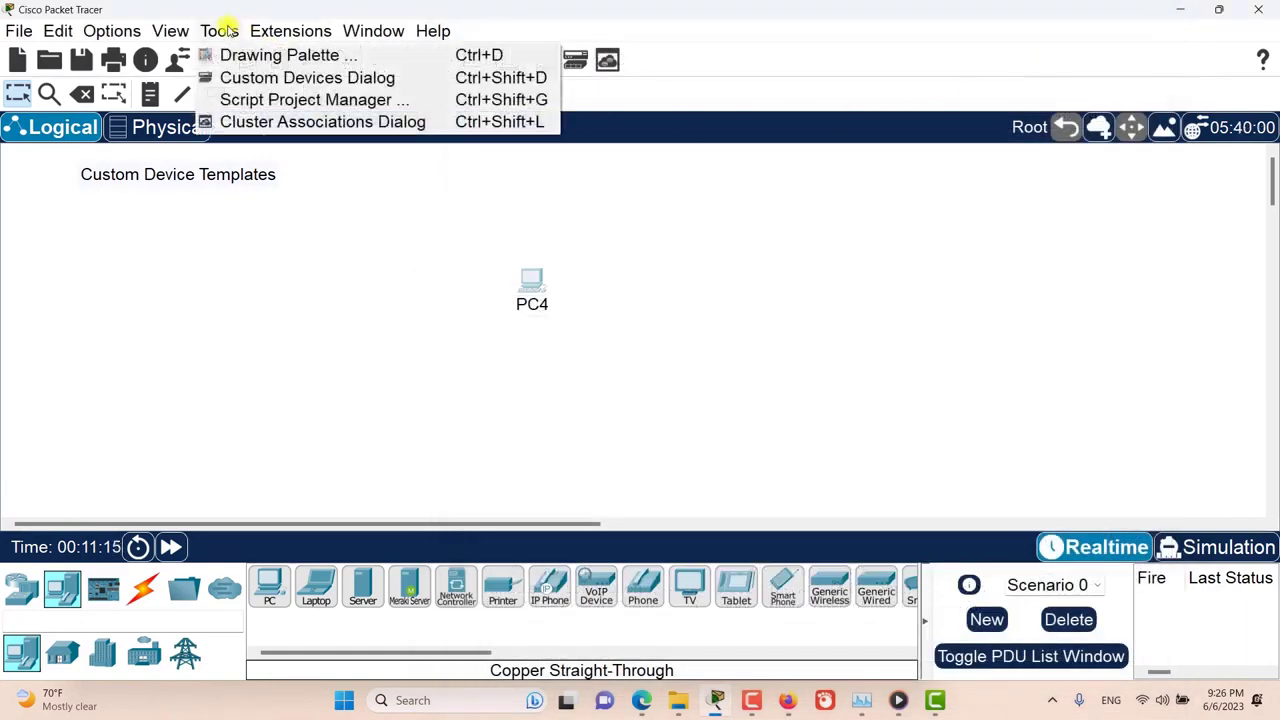
left_click(267, 78)
left_click_drag(446, 147, 665, 122)
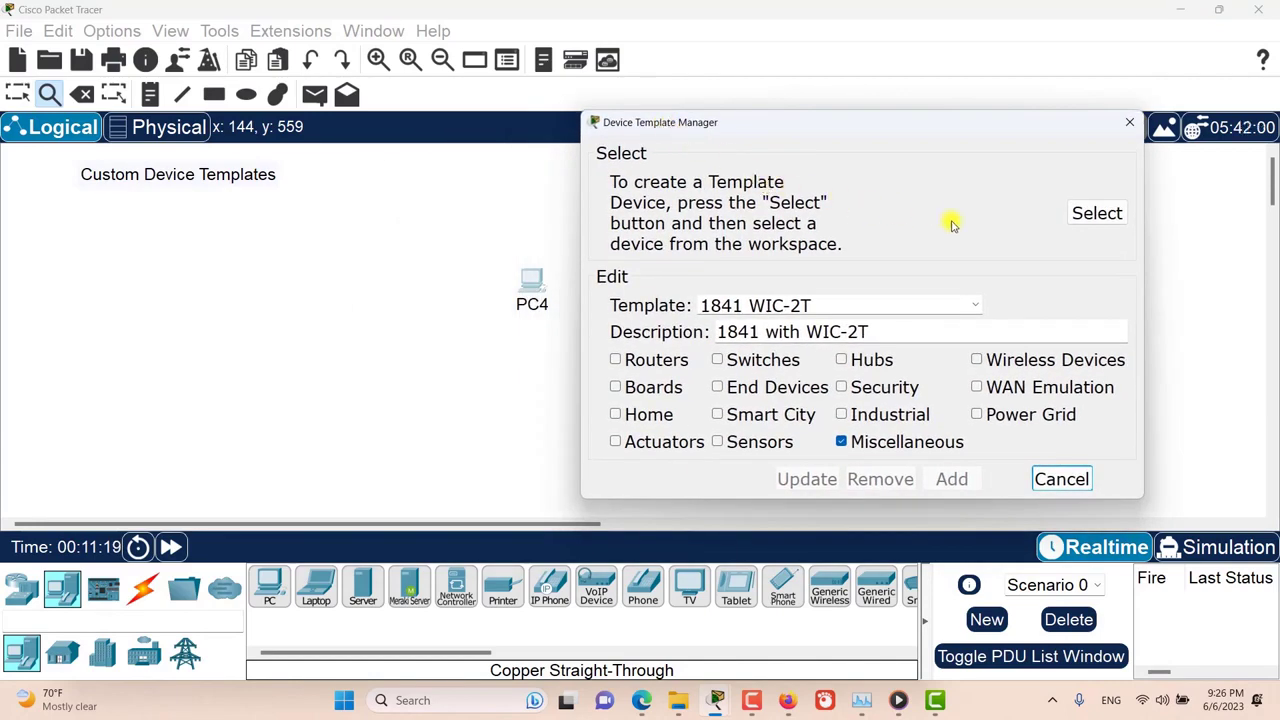
left_click(1094, 213)
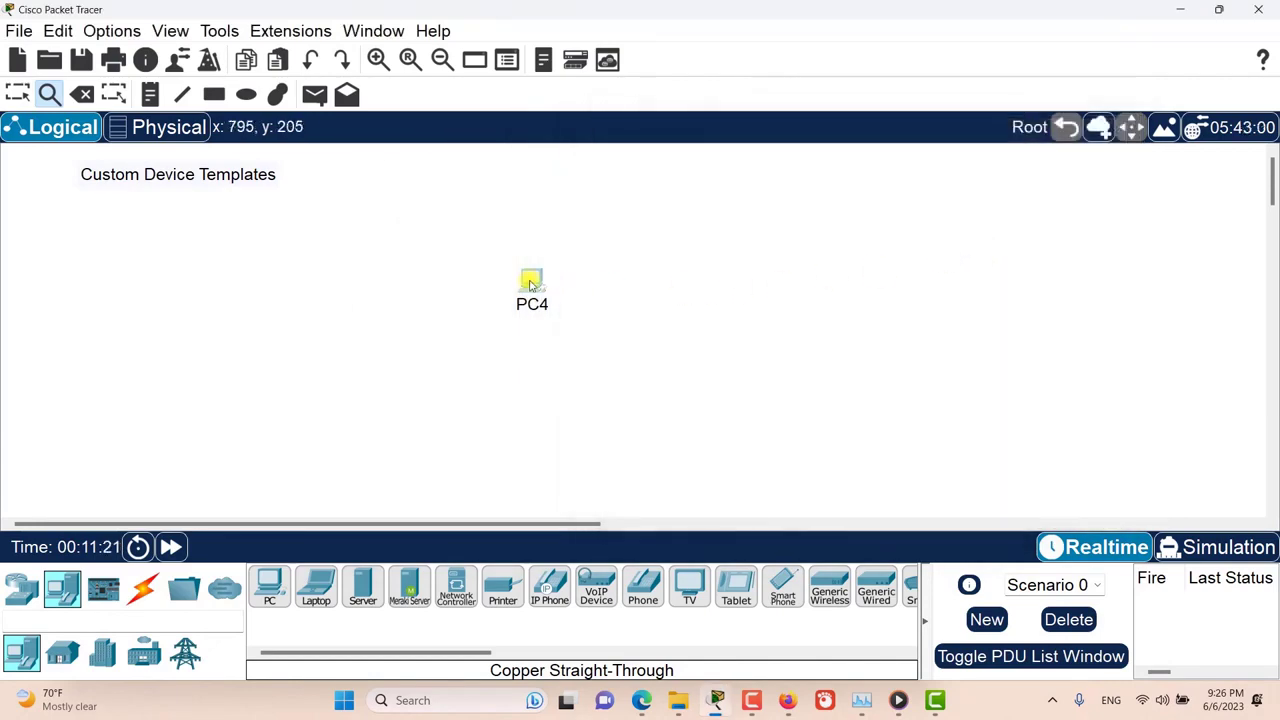
left_click(531, 279)
Step: Name the template Customized PC and describe it as PC with Wireless Module
left_click_drag(518, 150, 794, 152)
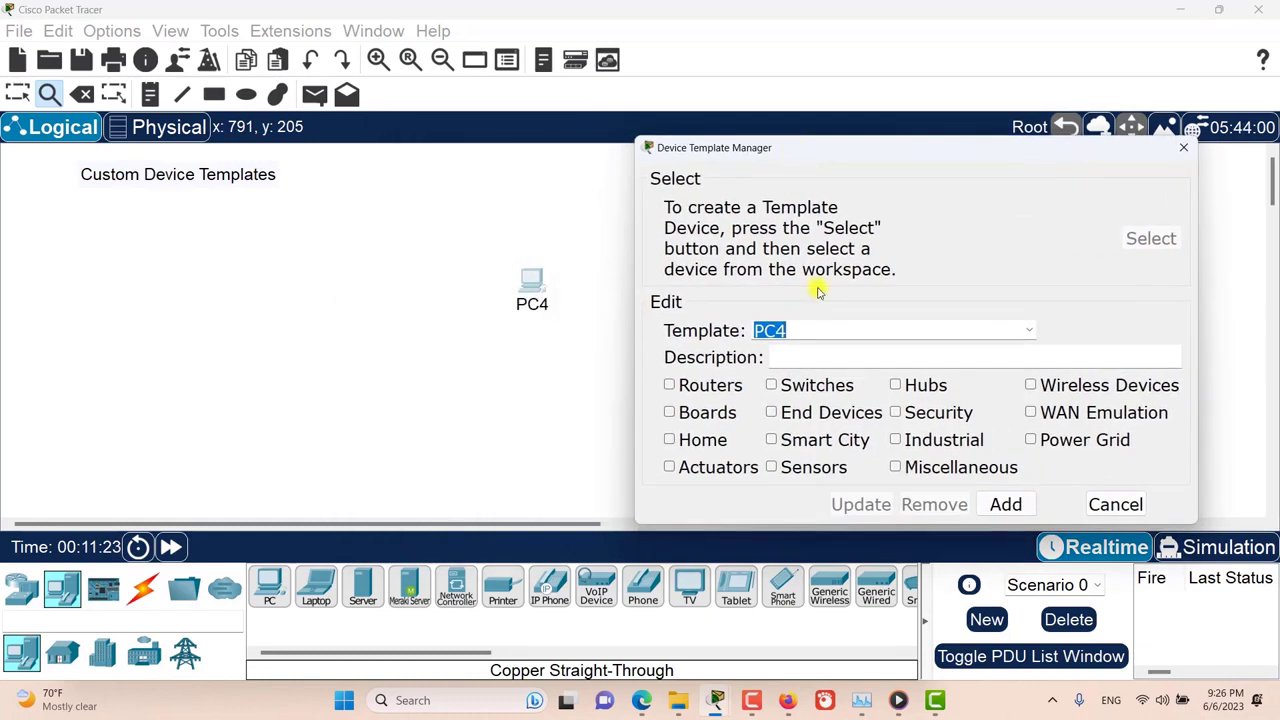
type("Cus")
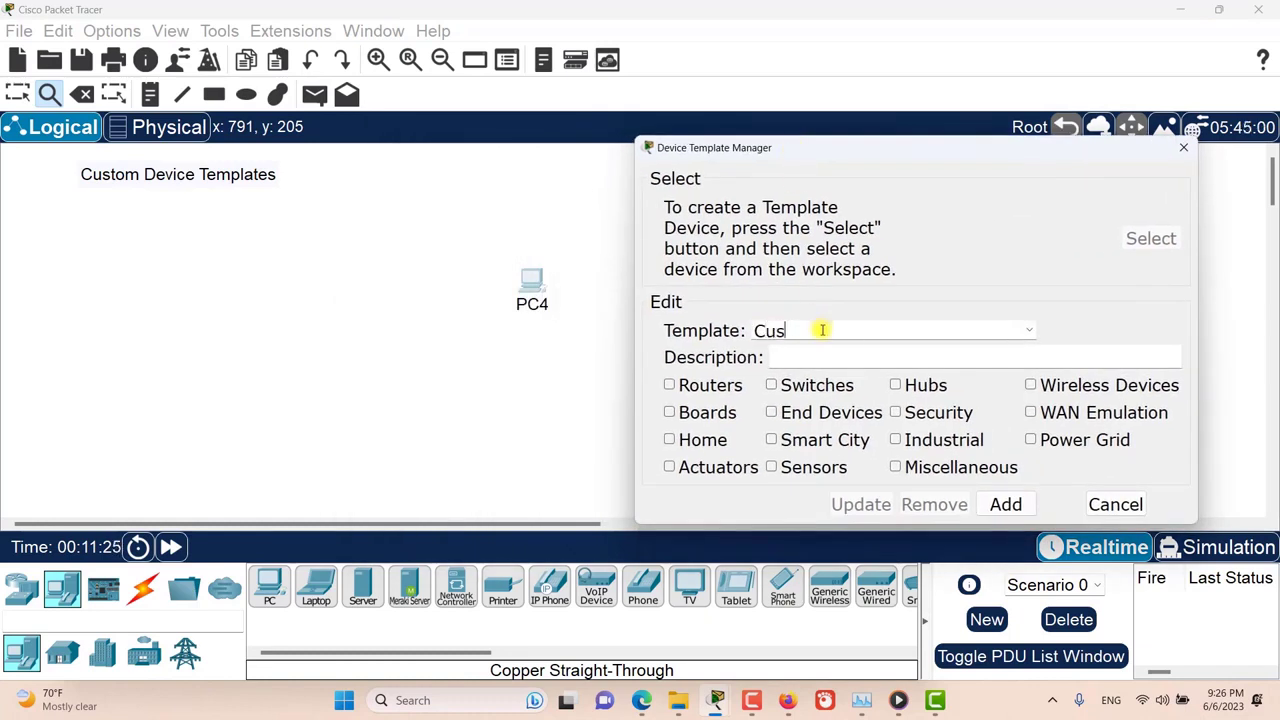
type("tomized PC")
key("Tab")
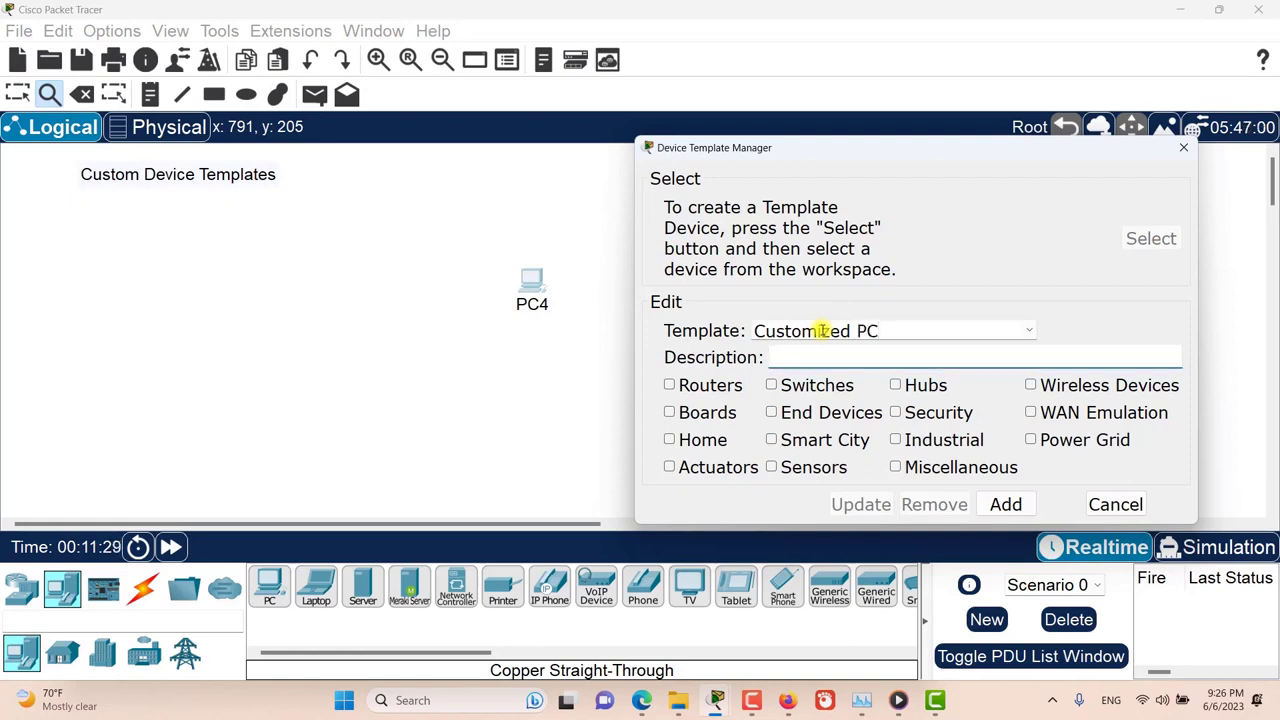
type("PC with Wirel")
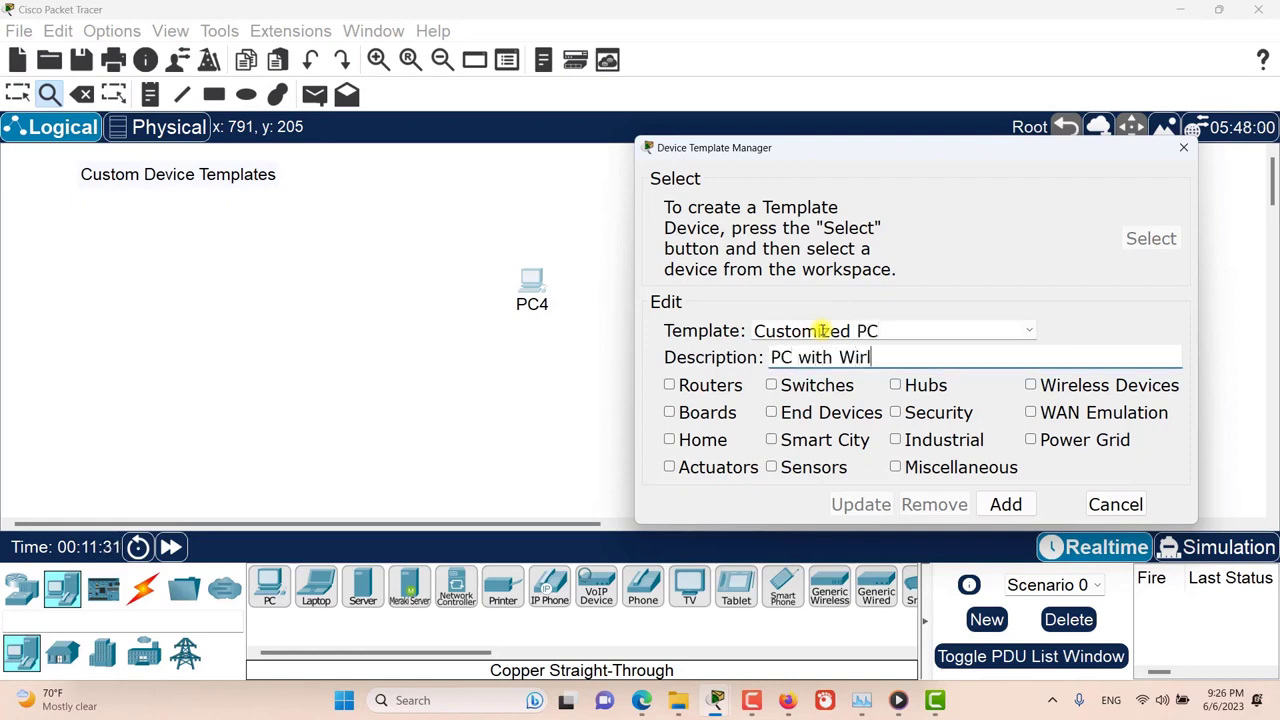
type("e")
key("BackSpace")
key("BackSpace")
type("eless Module")
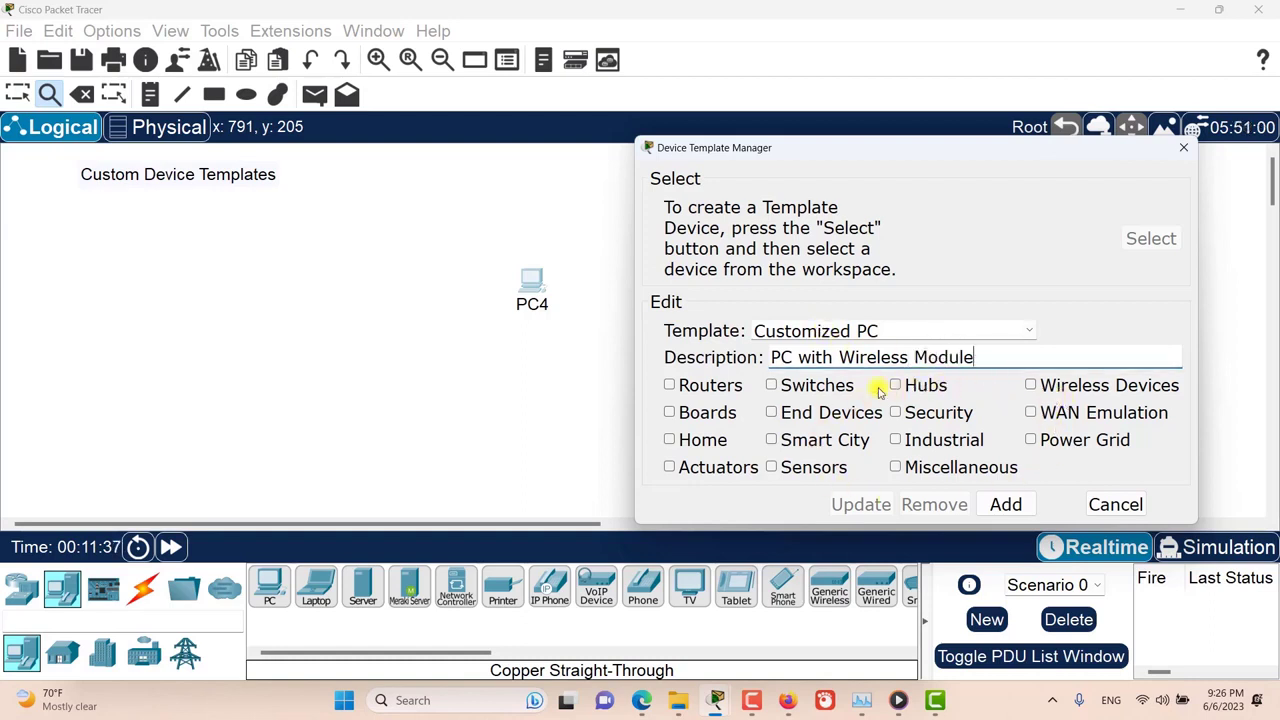
Step: Assign the template to End Devices and Miscellaneous, add it, and save it as Customized PC in the templates folder
left_click(772, 416)
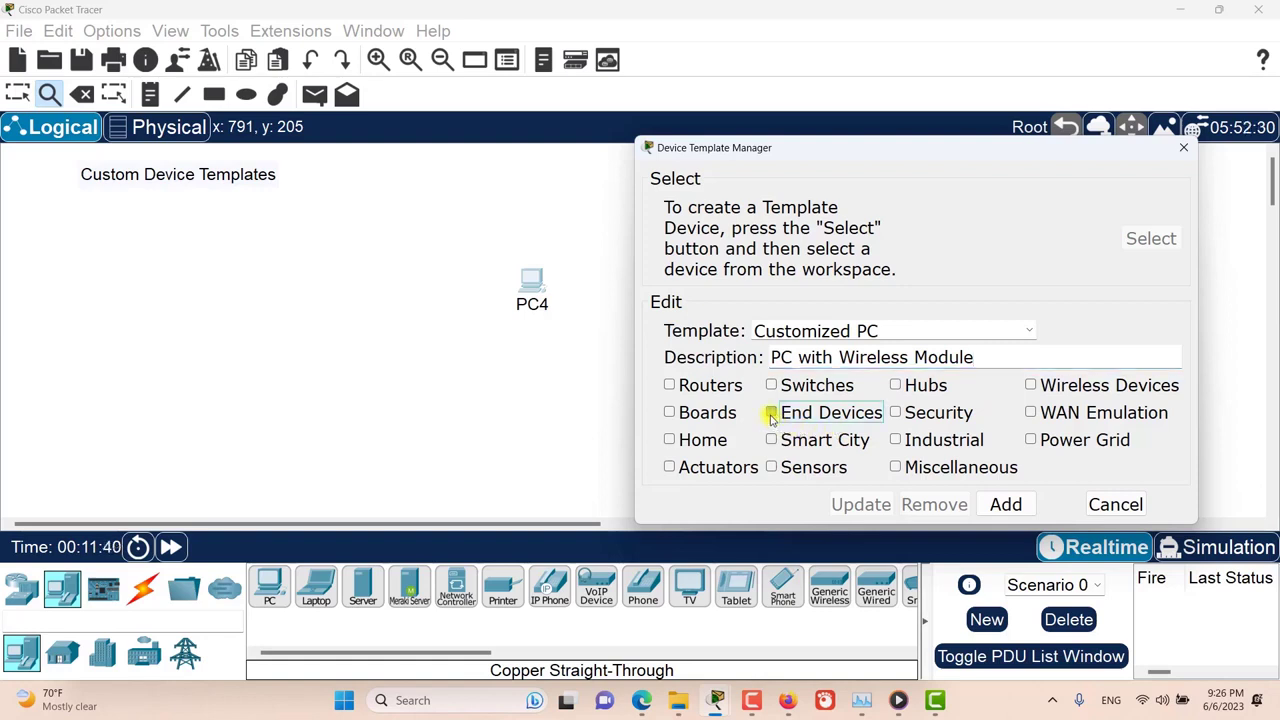
left_click(897, 468)
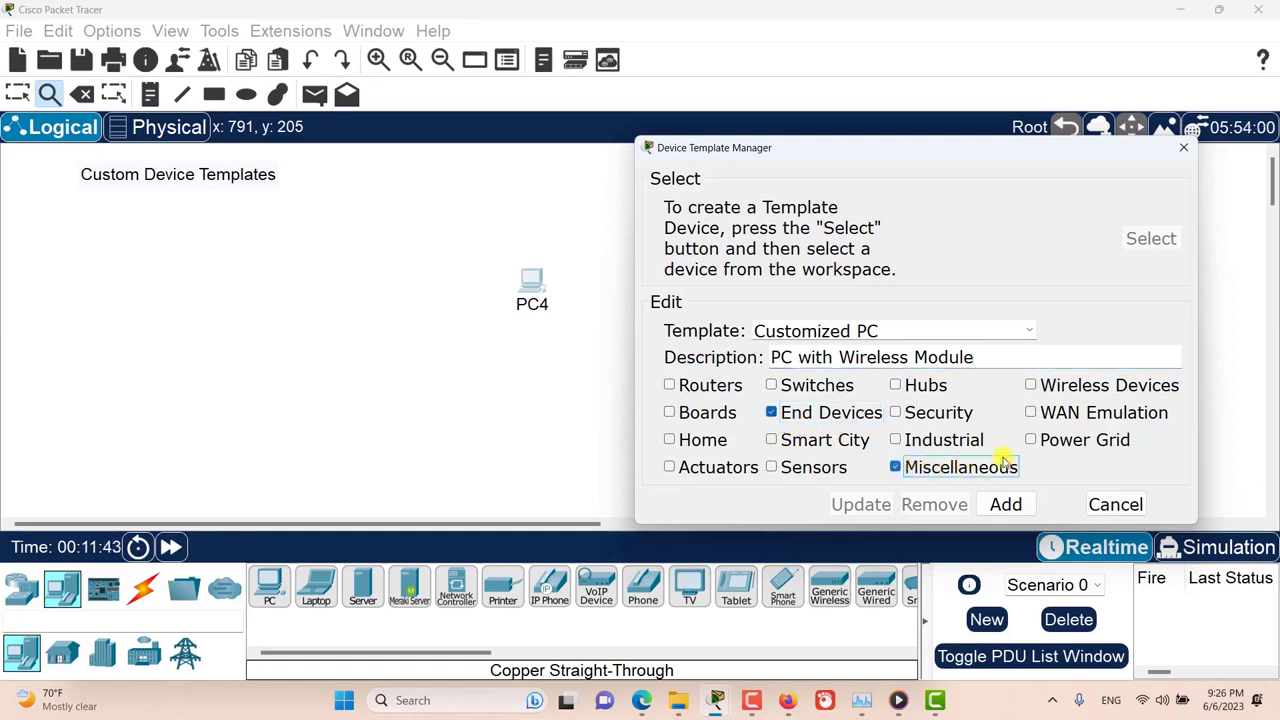
left_click(1022, 506)
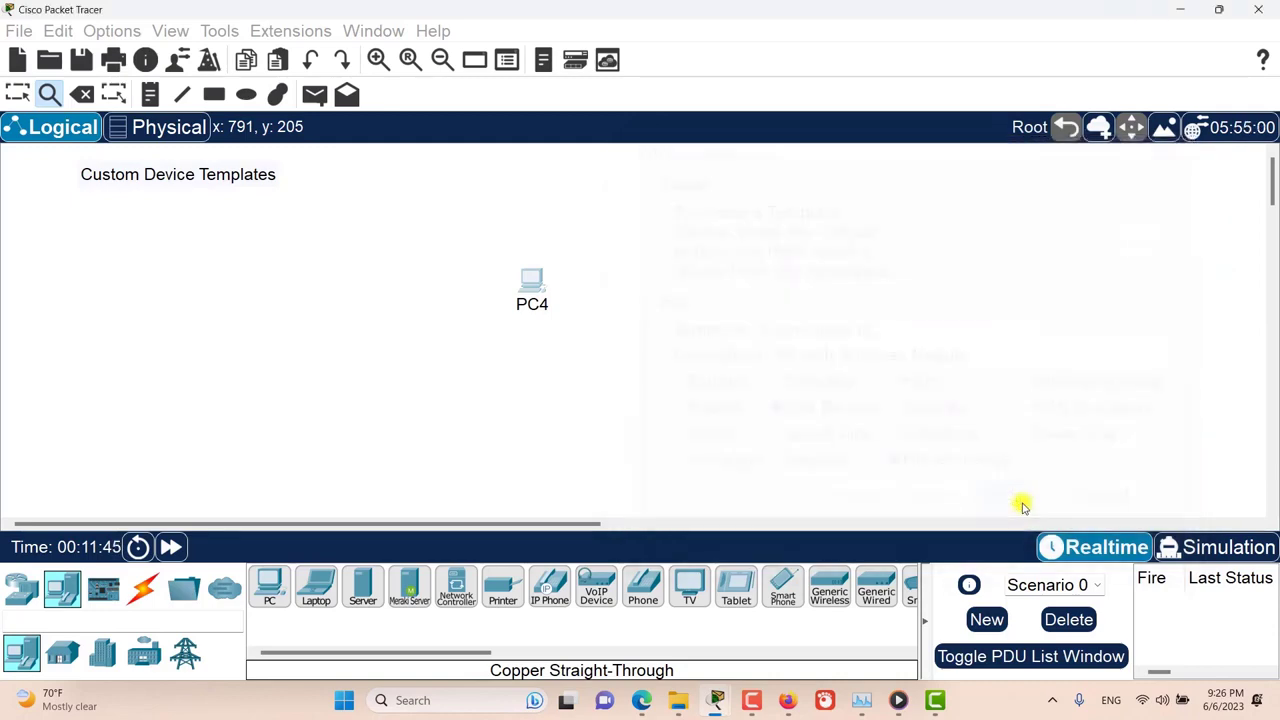
left_click_drag(877, 180, 741, 156)
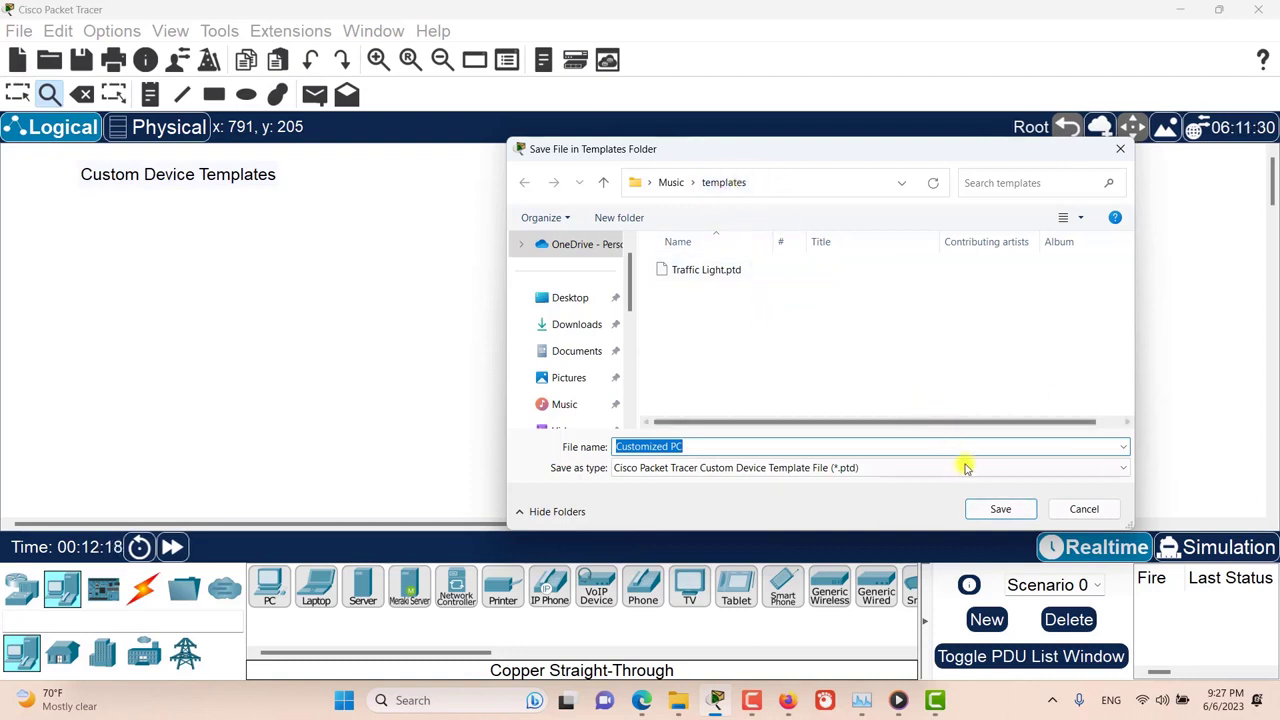
left_click(995, 509)
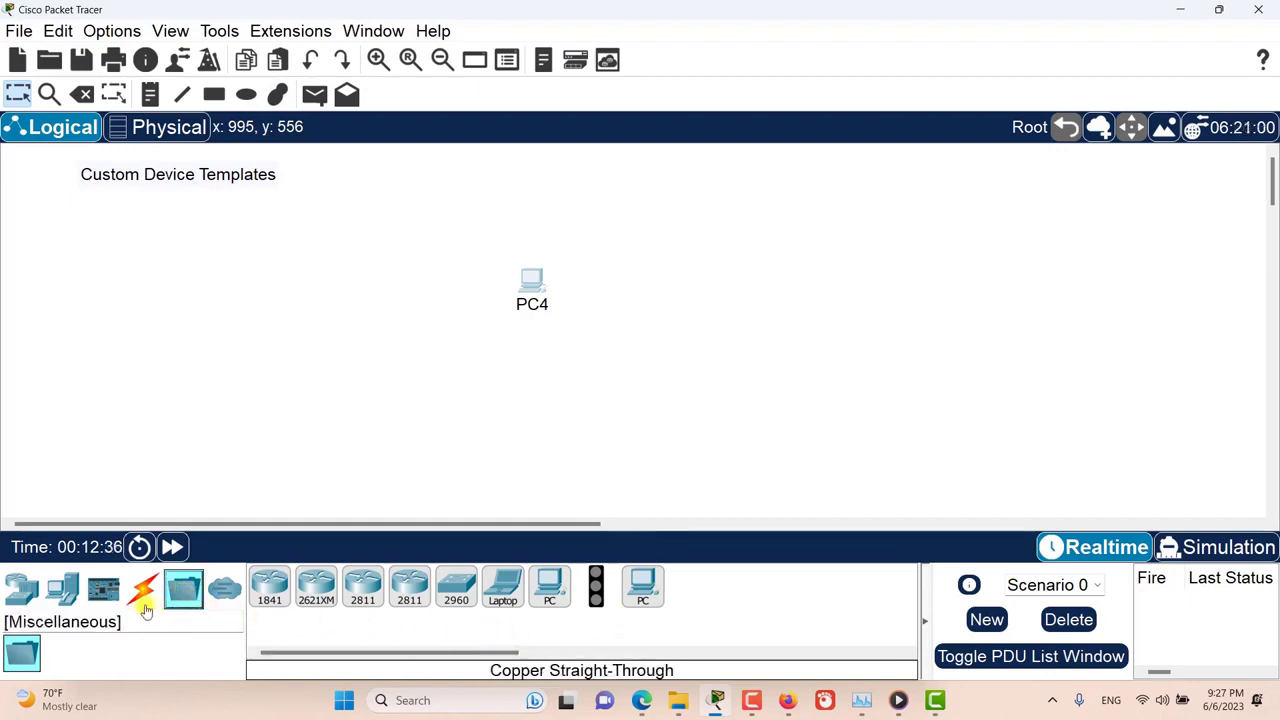
Step: Place a Customized PC from the end devices in the workspace, to the right of PC4
left_click(62, 590)
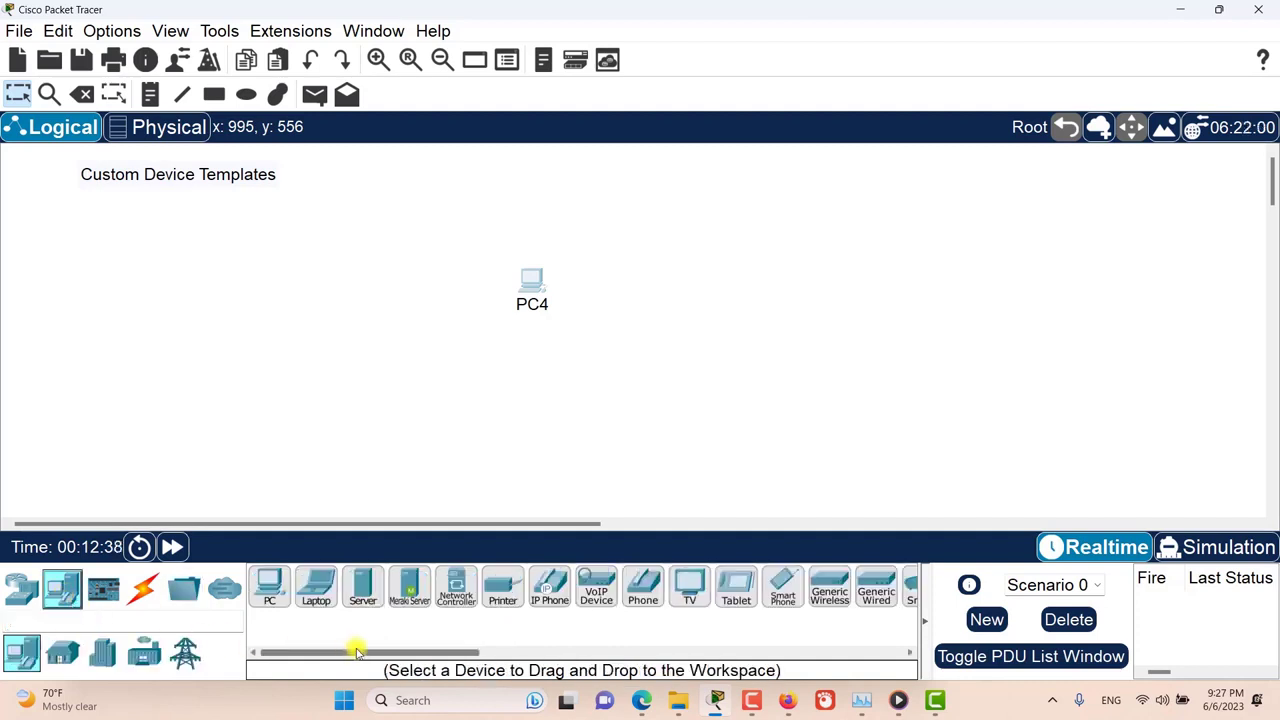
left_click_drag(357, 651, 492, 652)
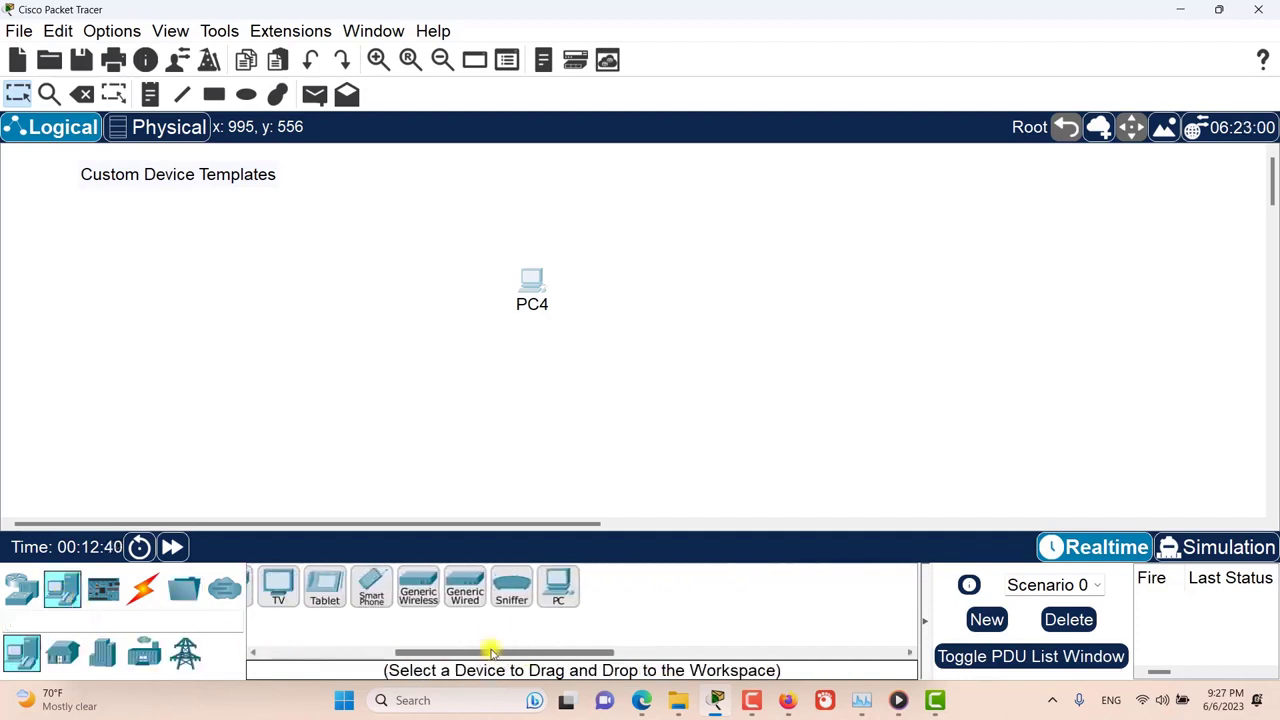
left_click(560, 592)
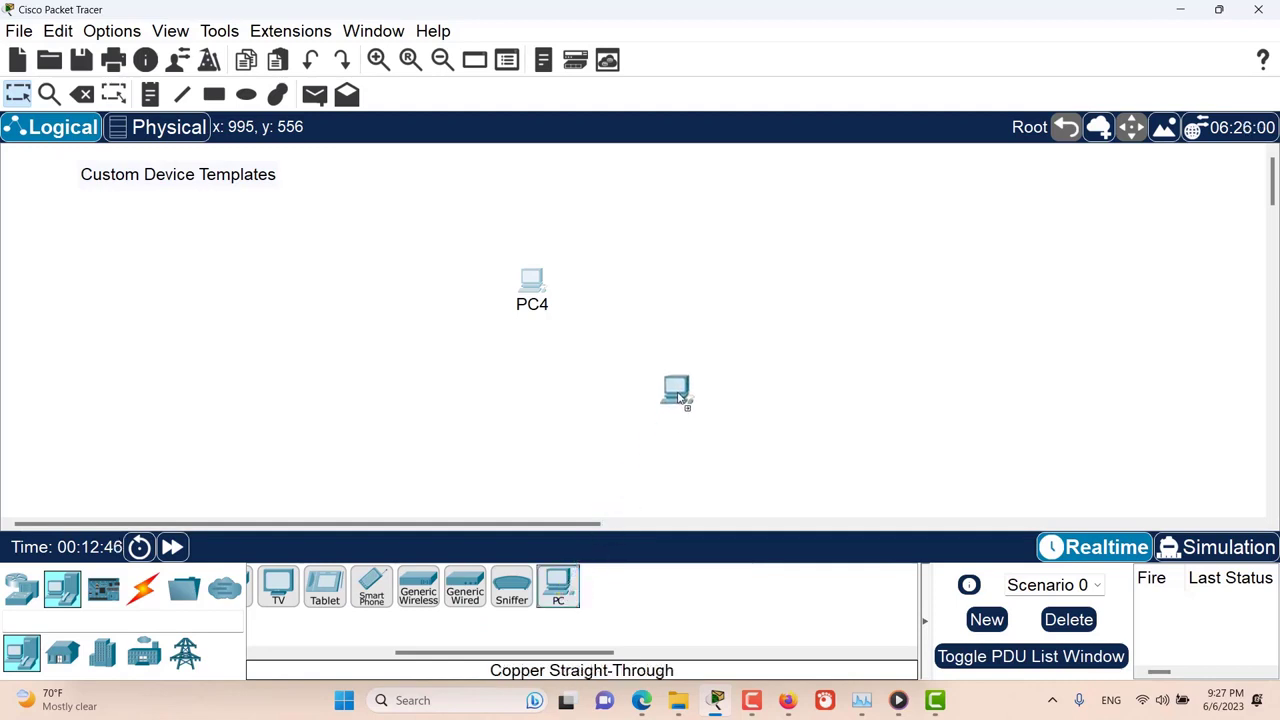
left_click(696, 362)
left_click_drag(696, 350, 742, 296)
Step: Set PC5's logical view icon to the pc-icon-32239 image from the Downloads folder and close the device window
left_click(742, 297)
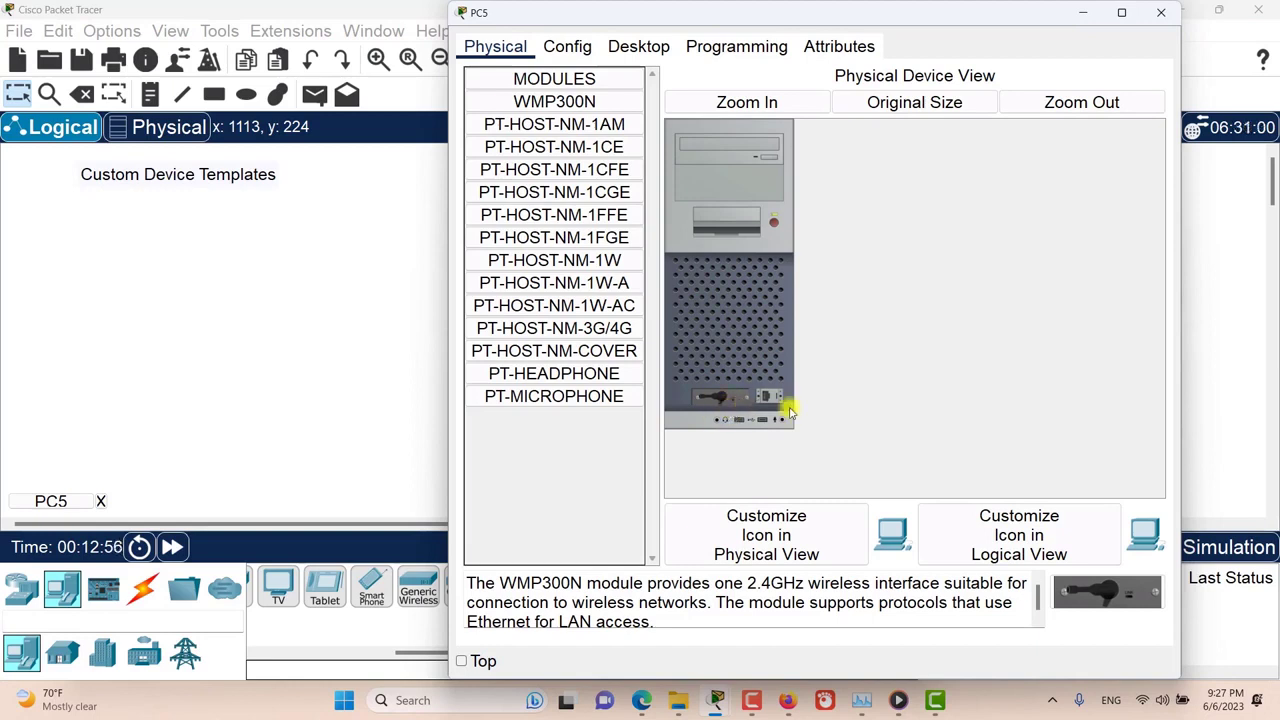
left_click(987, 533)
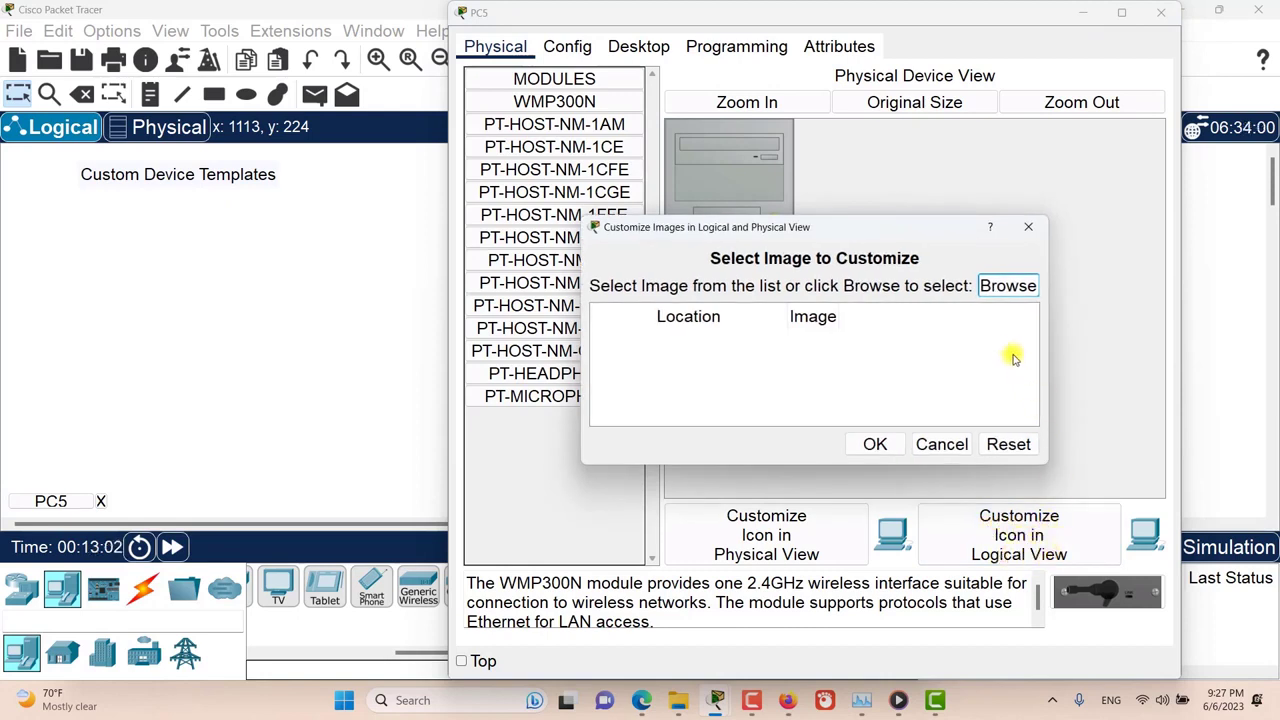
left_click(1005, 289)
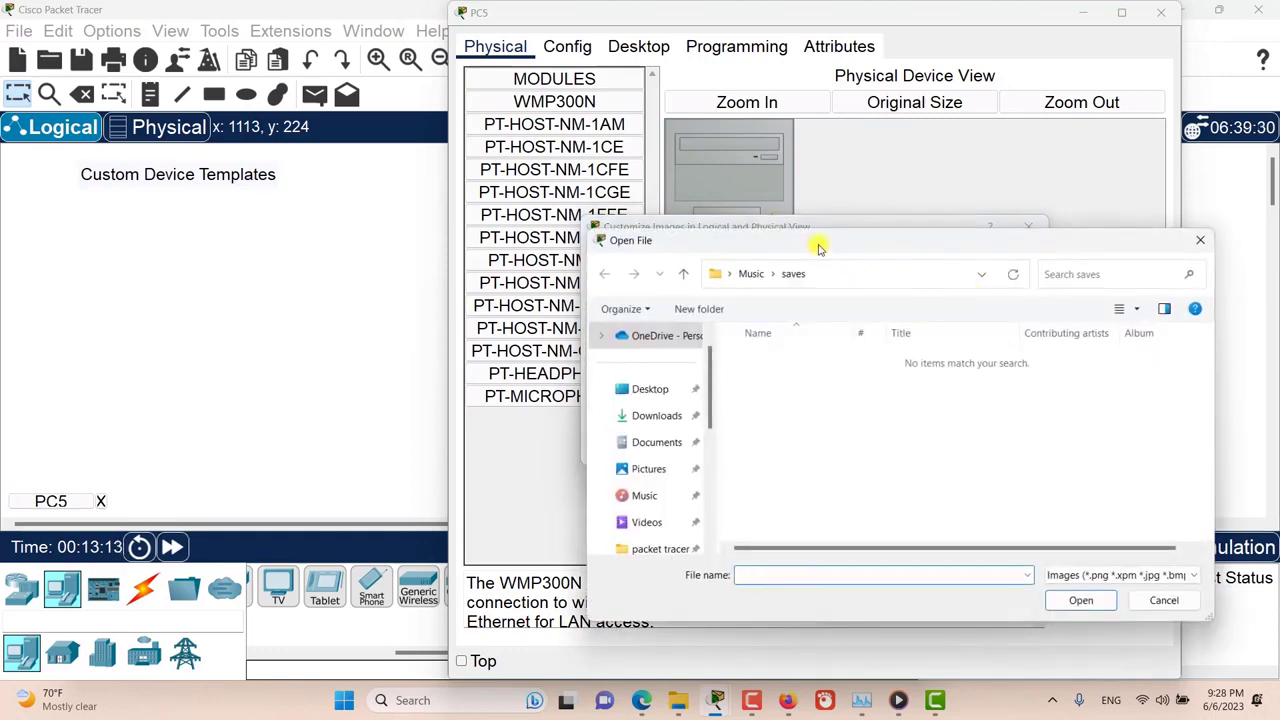
left_click_drag(820, 246, 734, 208)
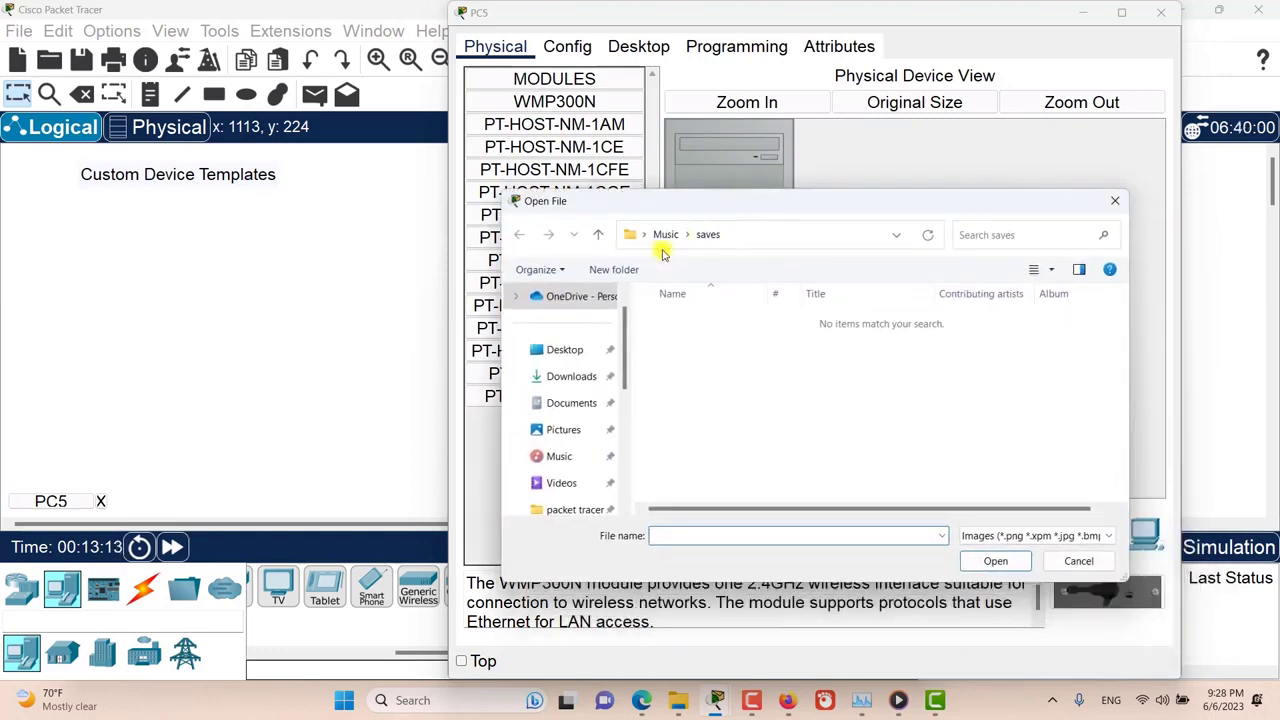
left_click(583, 386)
left_click(737, 391)
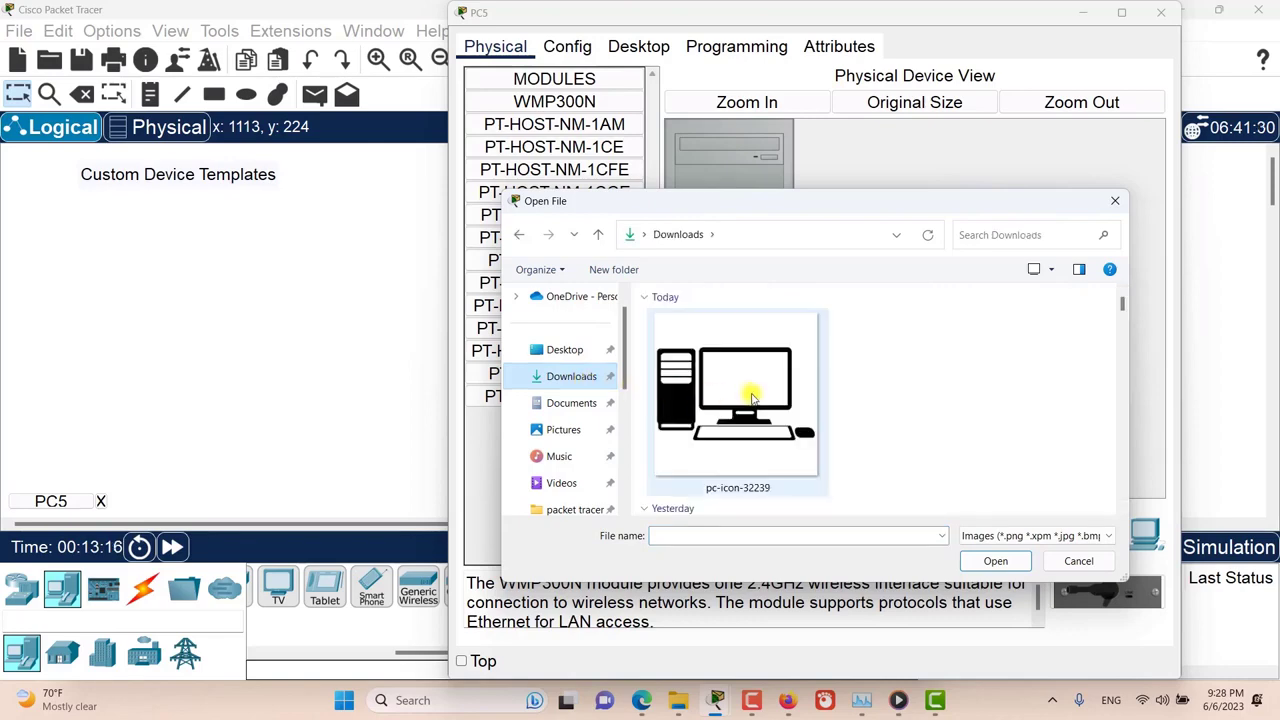
double_click(752, 398)
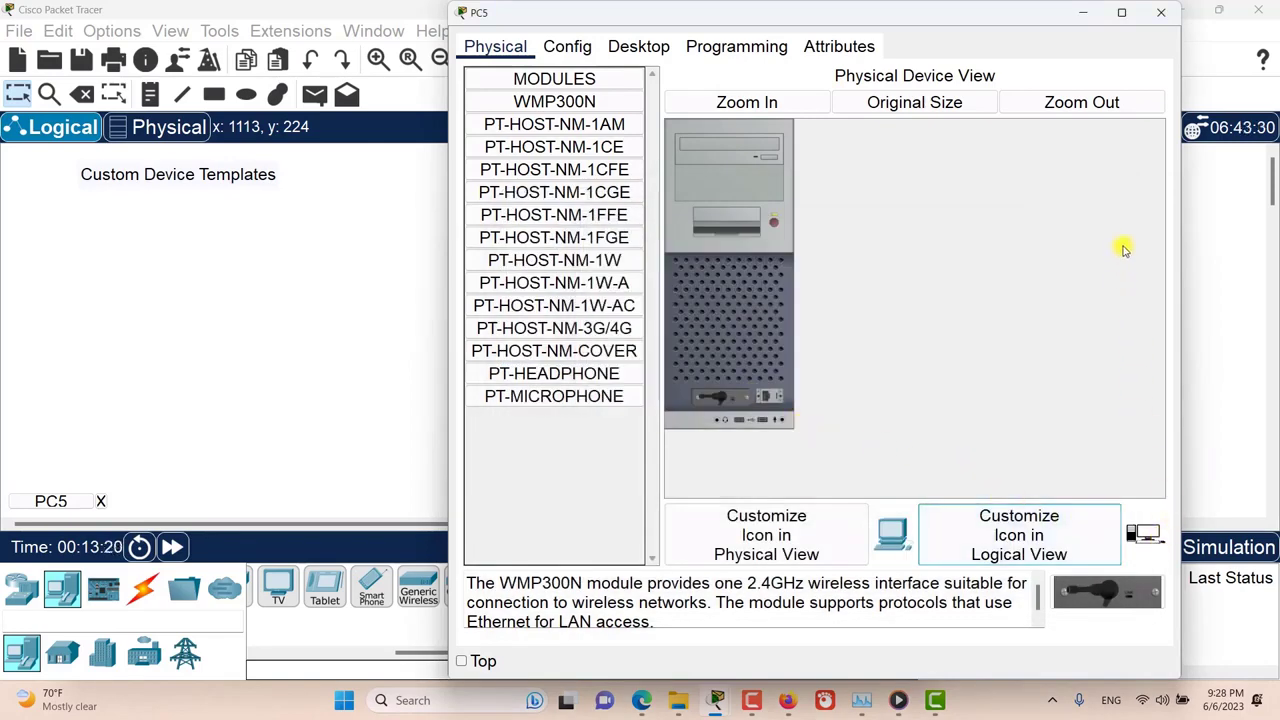
left_click(1161, 13)
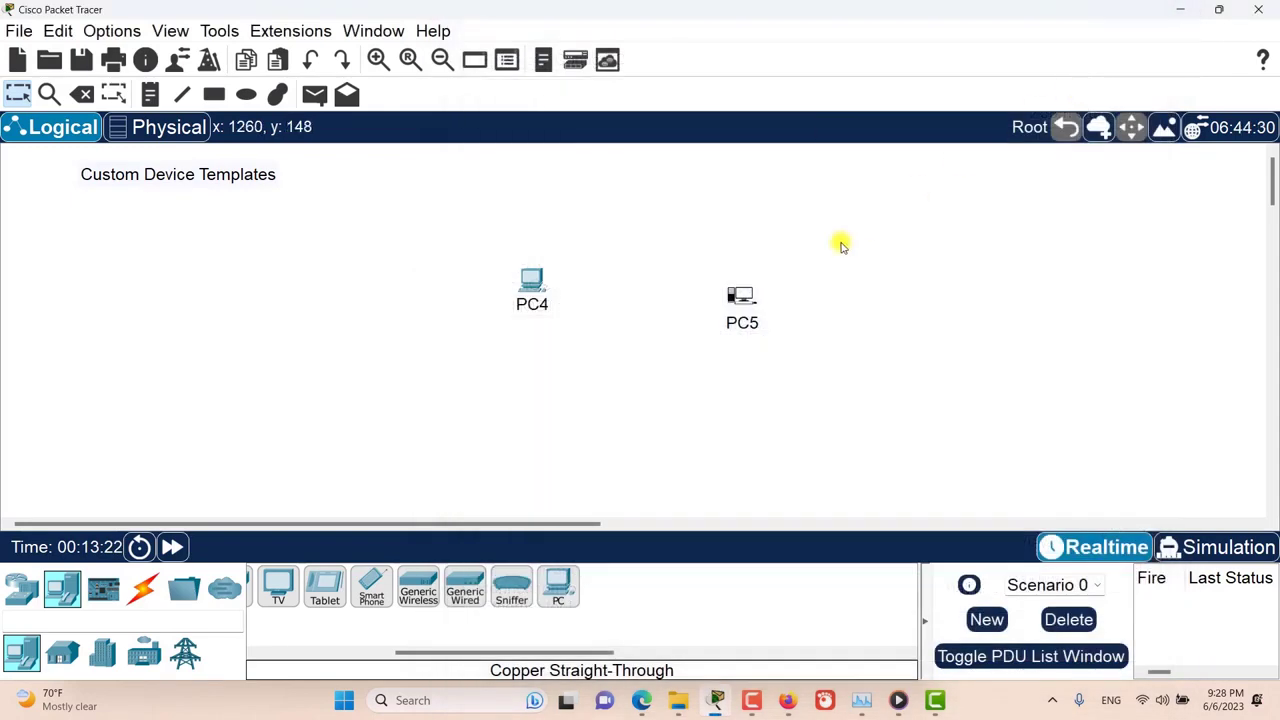
left_click_drag(840, 243, 655, 378)
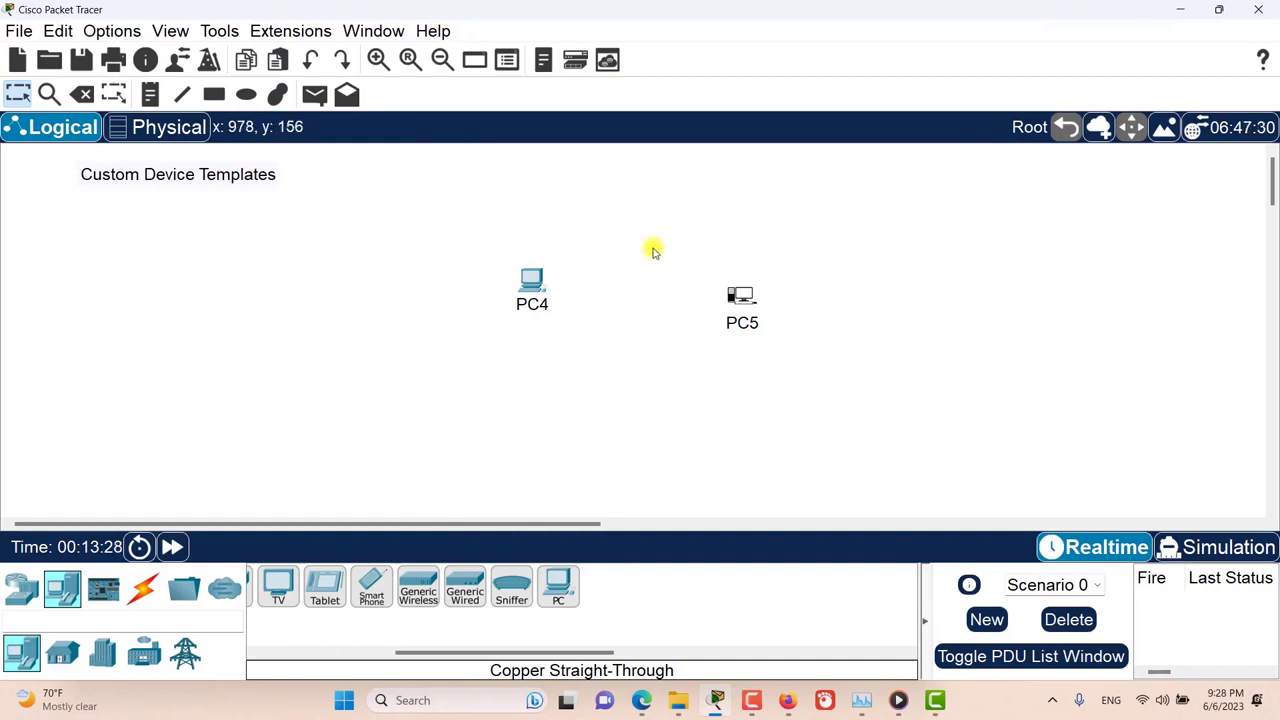
left_click_drag(652, 251, 845, 366)
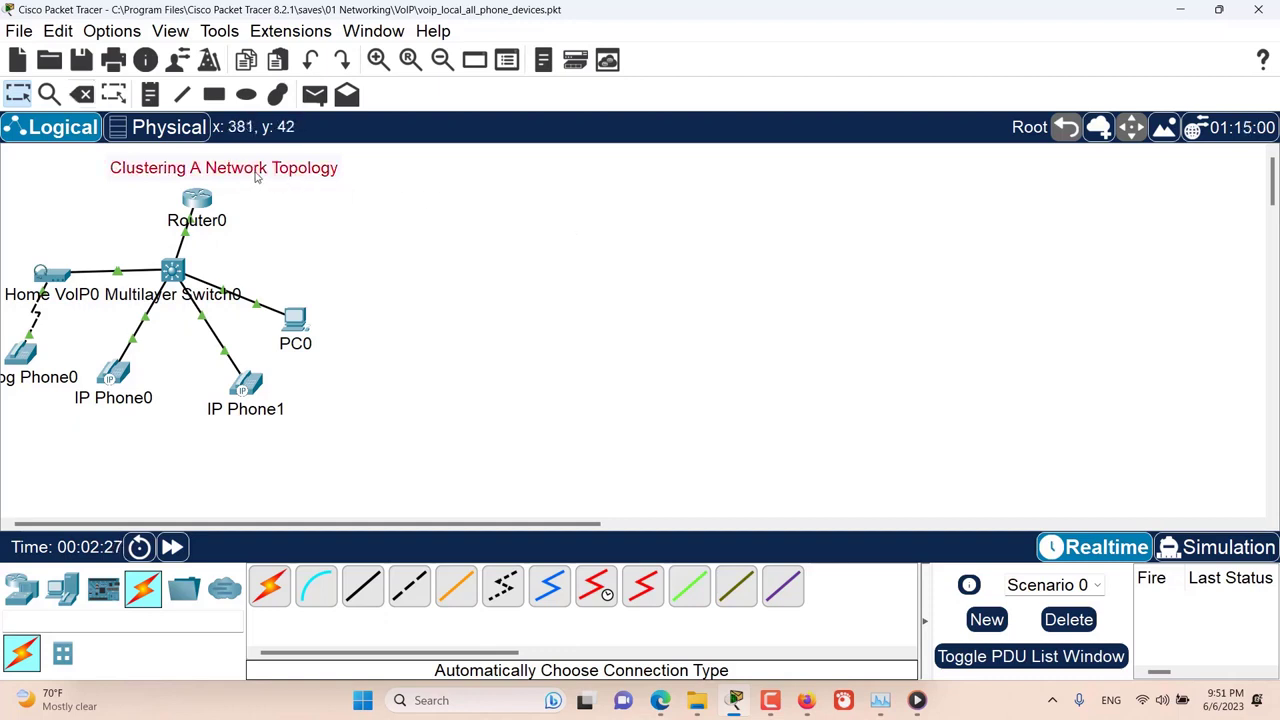
Step: Move the Clustering A Network Topology note slightly higher above Router0
left_click_drag(255, 179, 256, 170)
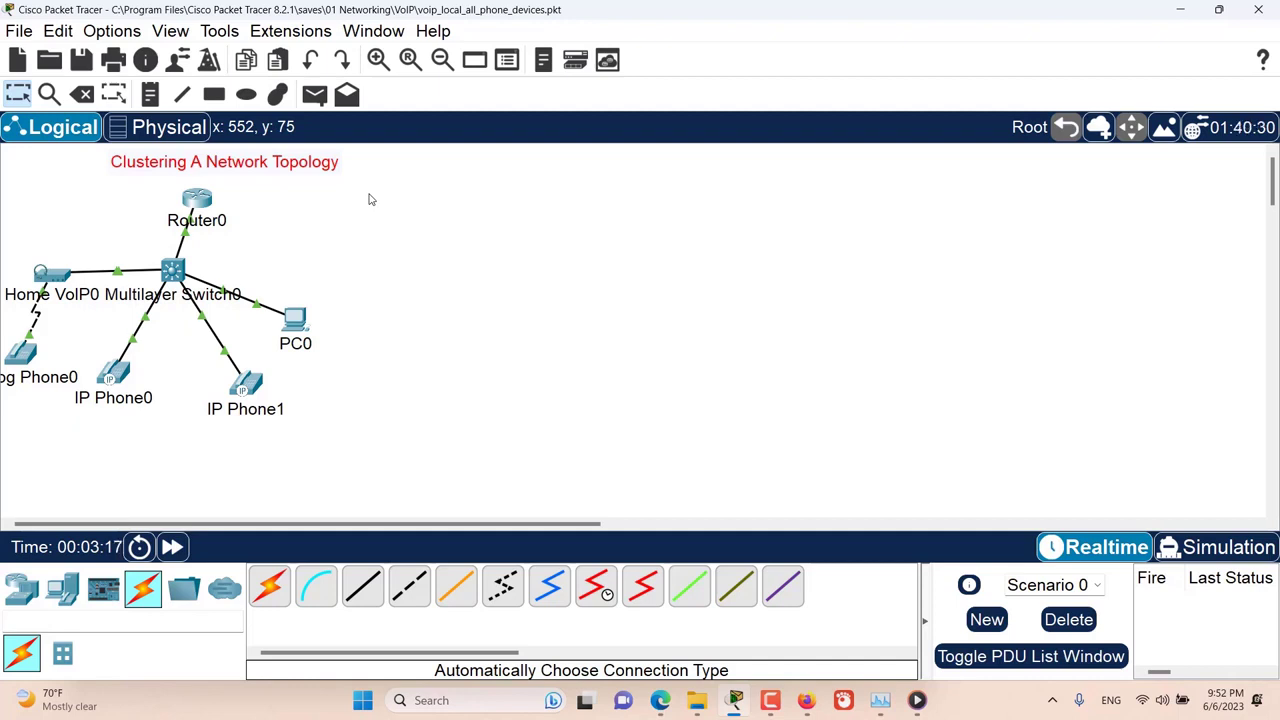
Step: Group all devices of the VoIP topology into a new cluster and shift the cluster slightly upward
left_click_drag(369, 194, 8, 414)
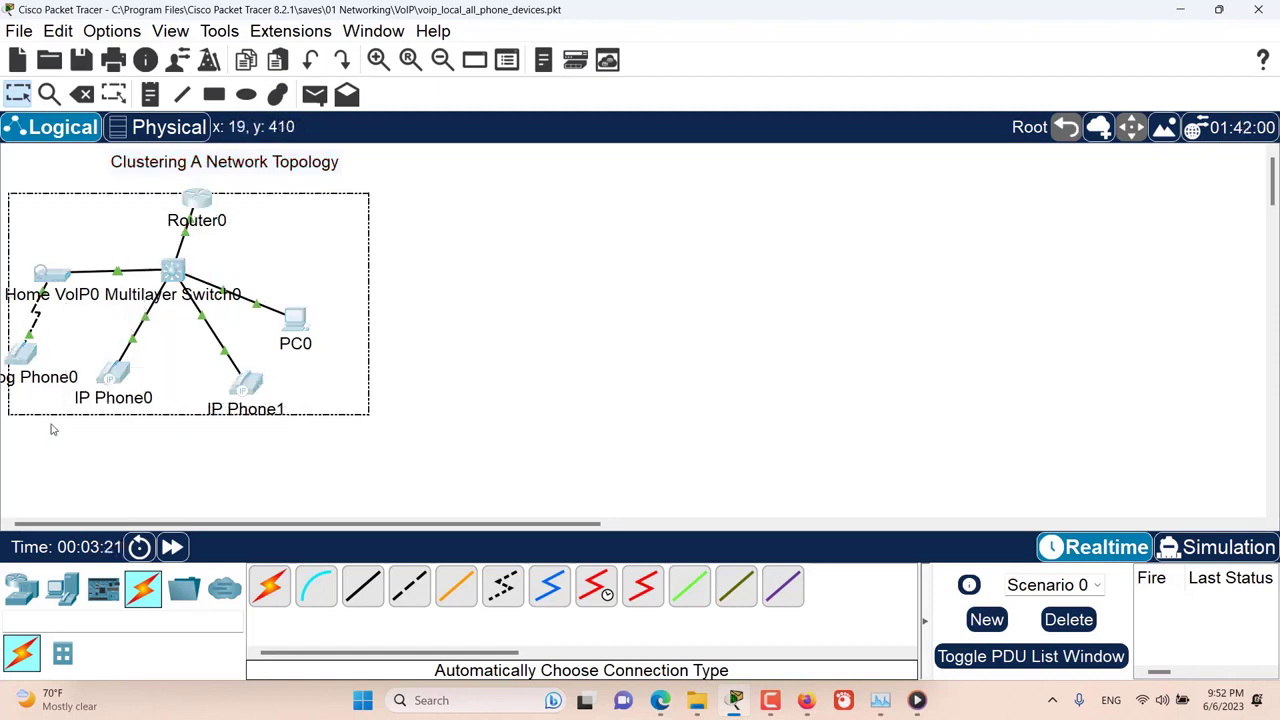
left_click(1098, 134)
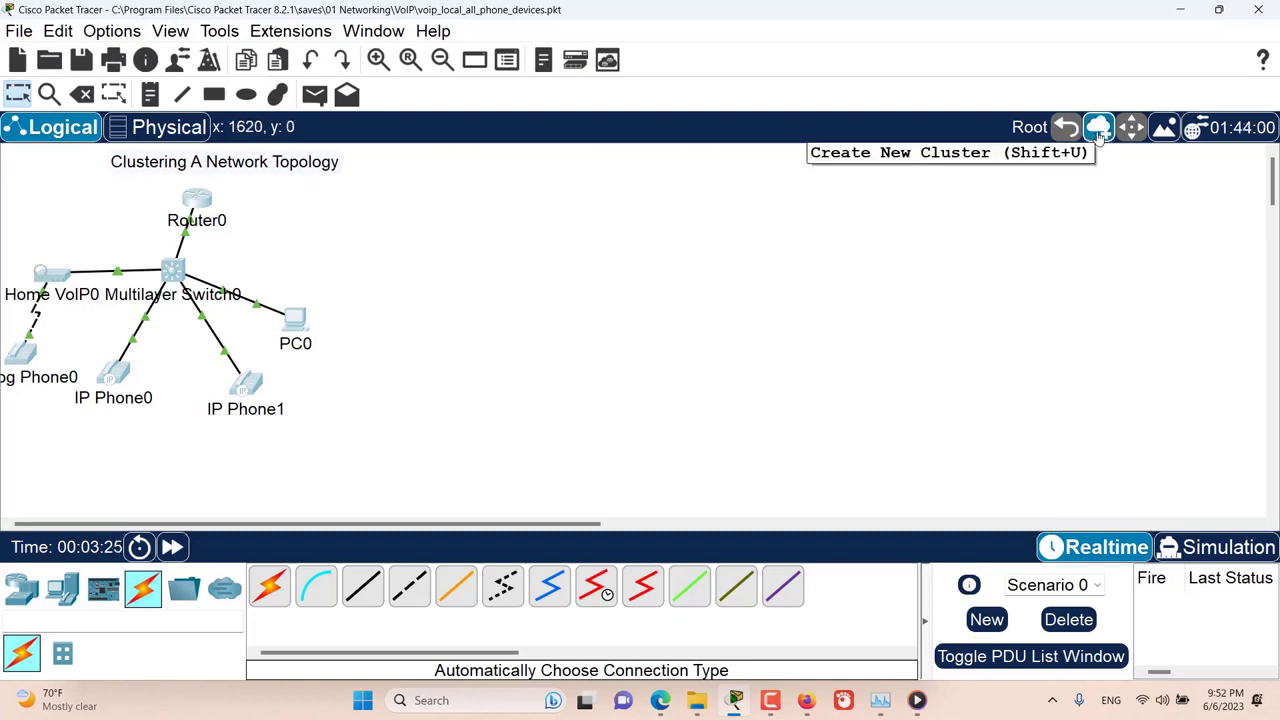
left_click(1098, 128)
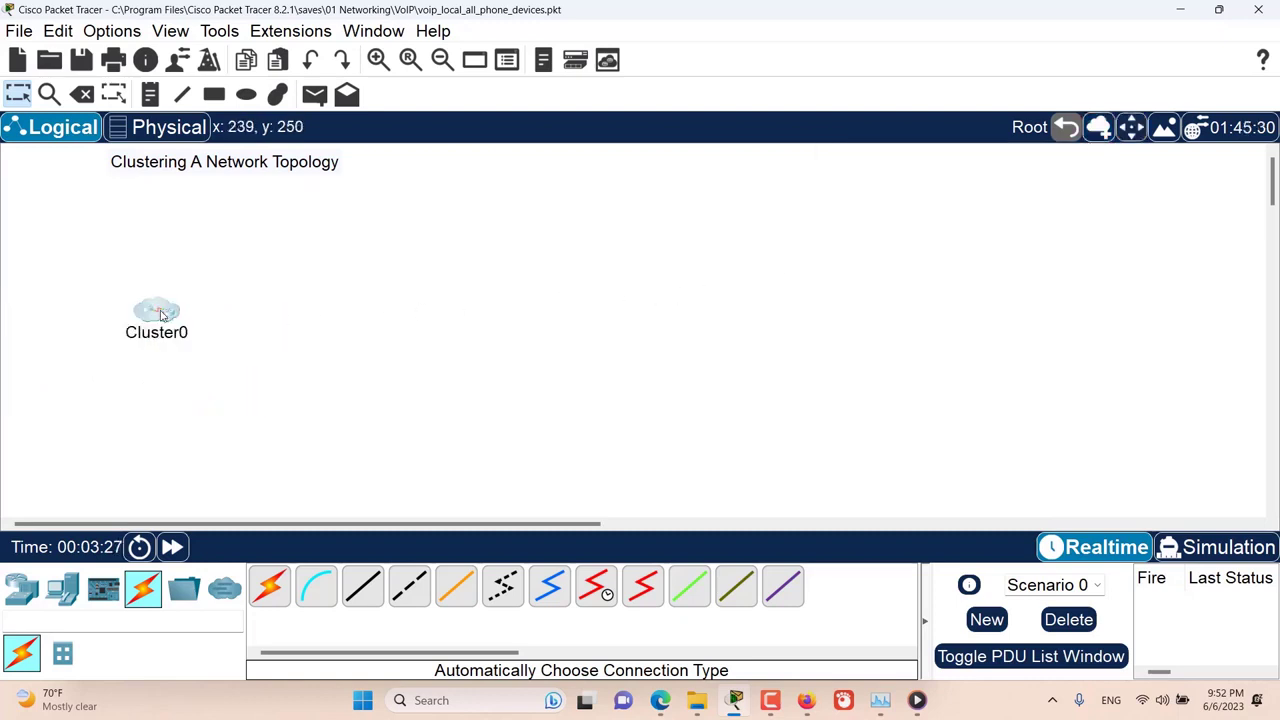
left_click_drag(160, 315, 167, 293)
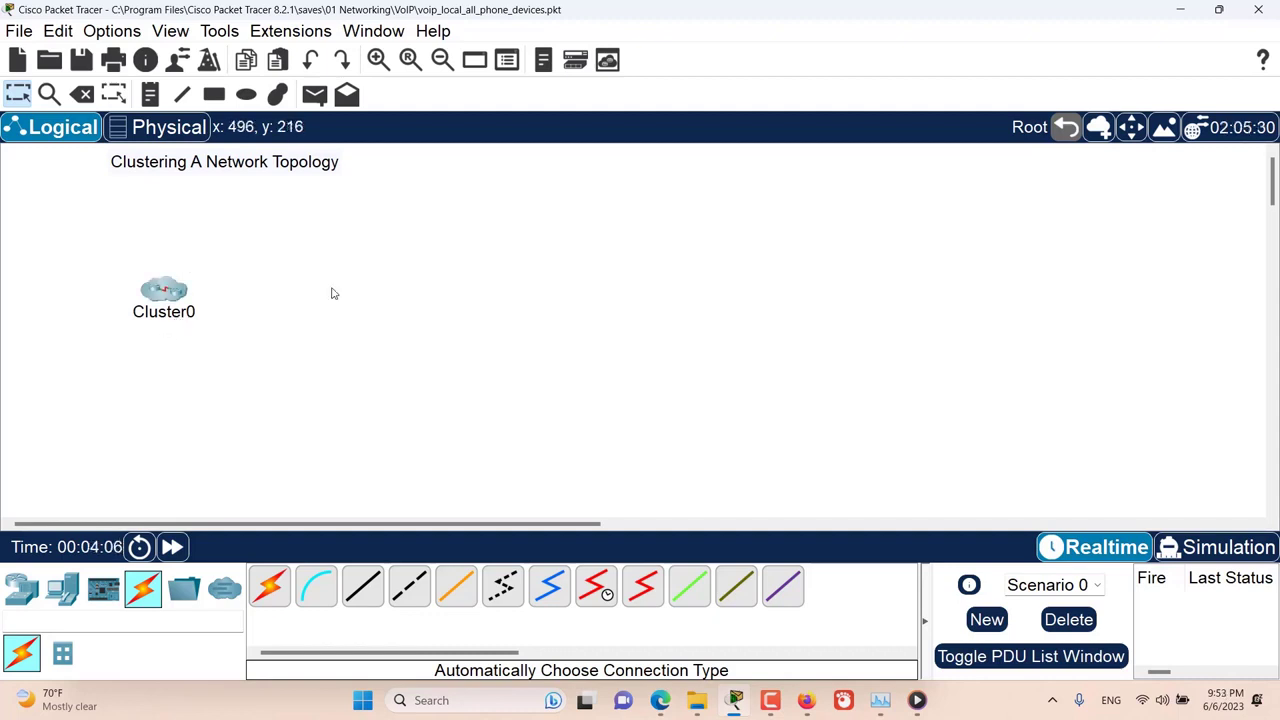
Step: Rename the cluster as My office network and move it slightly up and to the left
left_click(181, 316)
left_click_drag(213, 316, 137, 313)
type("My ")
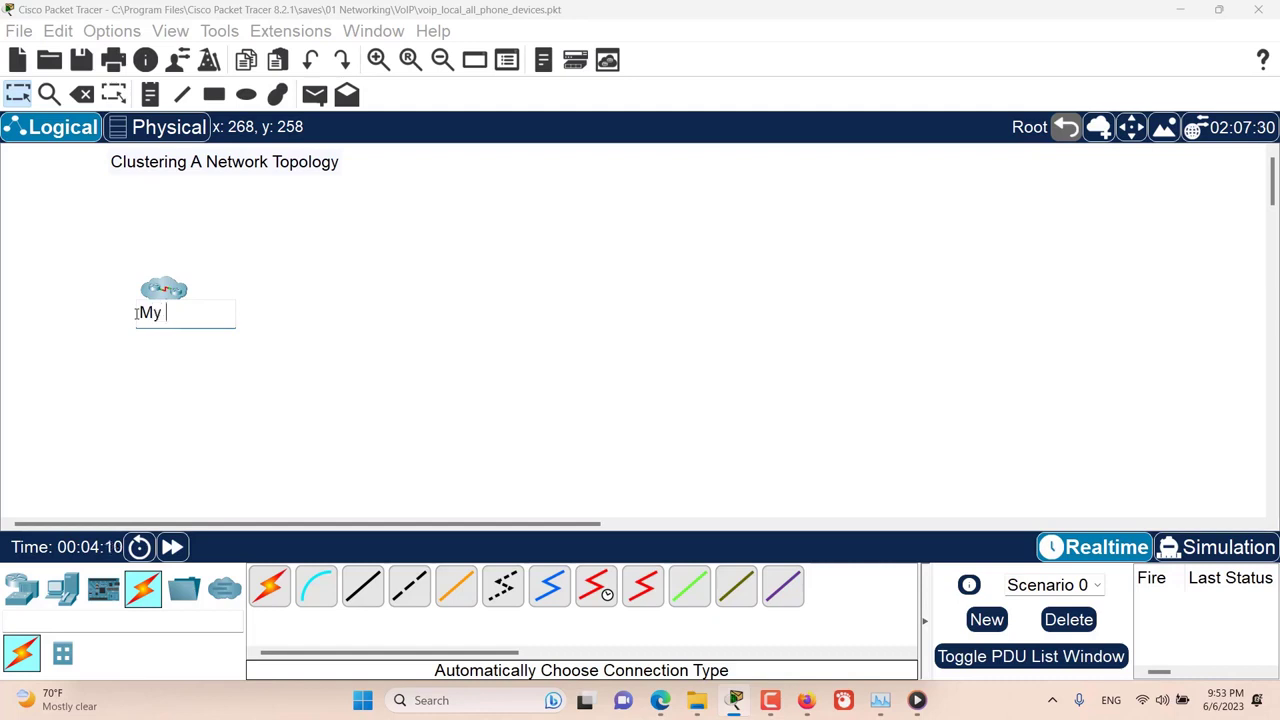
type("office network")
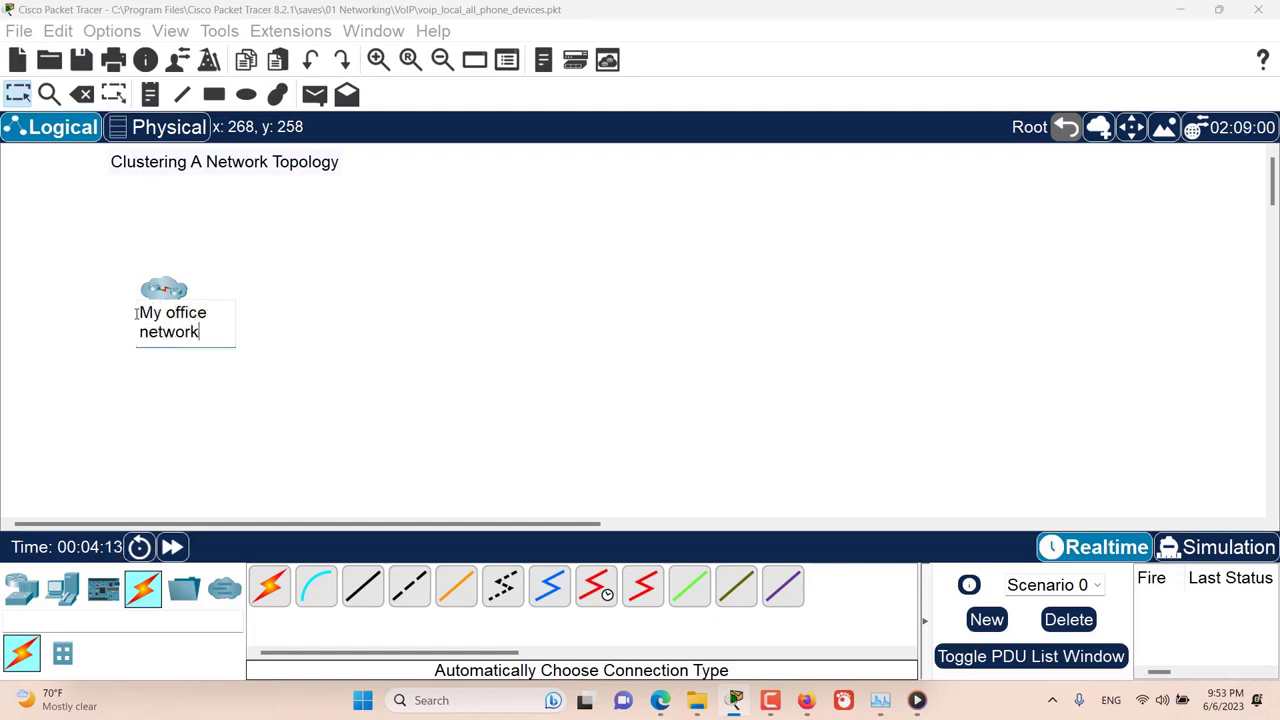
left_click(305, 265)
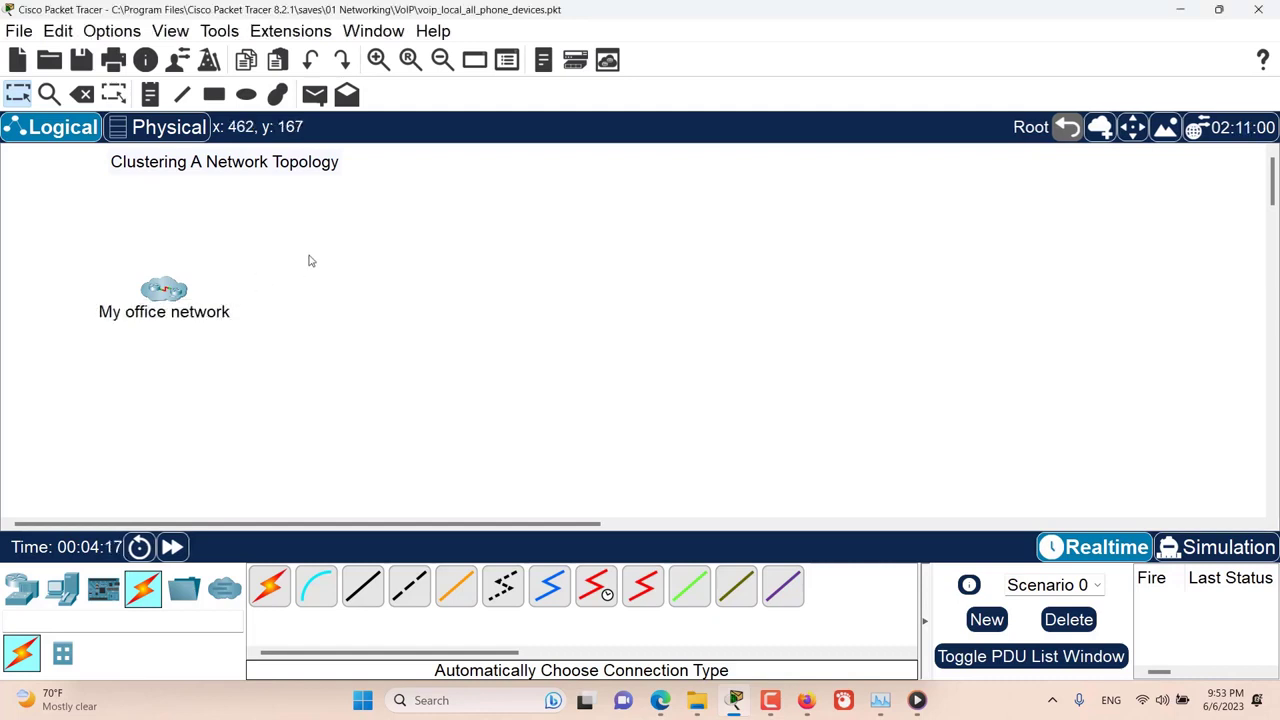
mouse_move(165, 292)
left_mouse_down()
mouse_move(217, 240)
mouse_move(186, 228)
mouse_move(166, 269)
mouse_move(132, 267)
mouse_move(196, 277)
mouse_move(224, 261)
mouse_move(177, 283)
mouse_move(150, 279)
left_mouse_up()
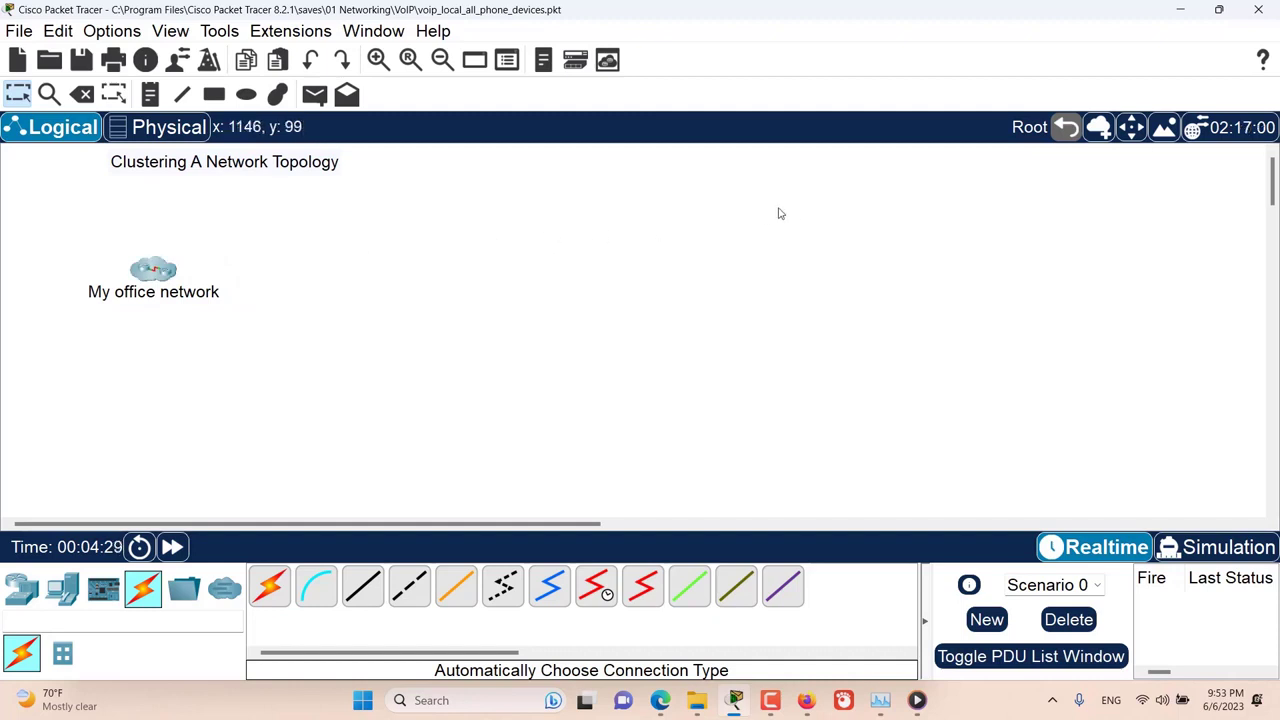
Step: Uncluster the components of My office network with the Delete tool
left_click(83, 96)
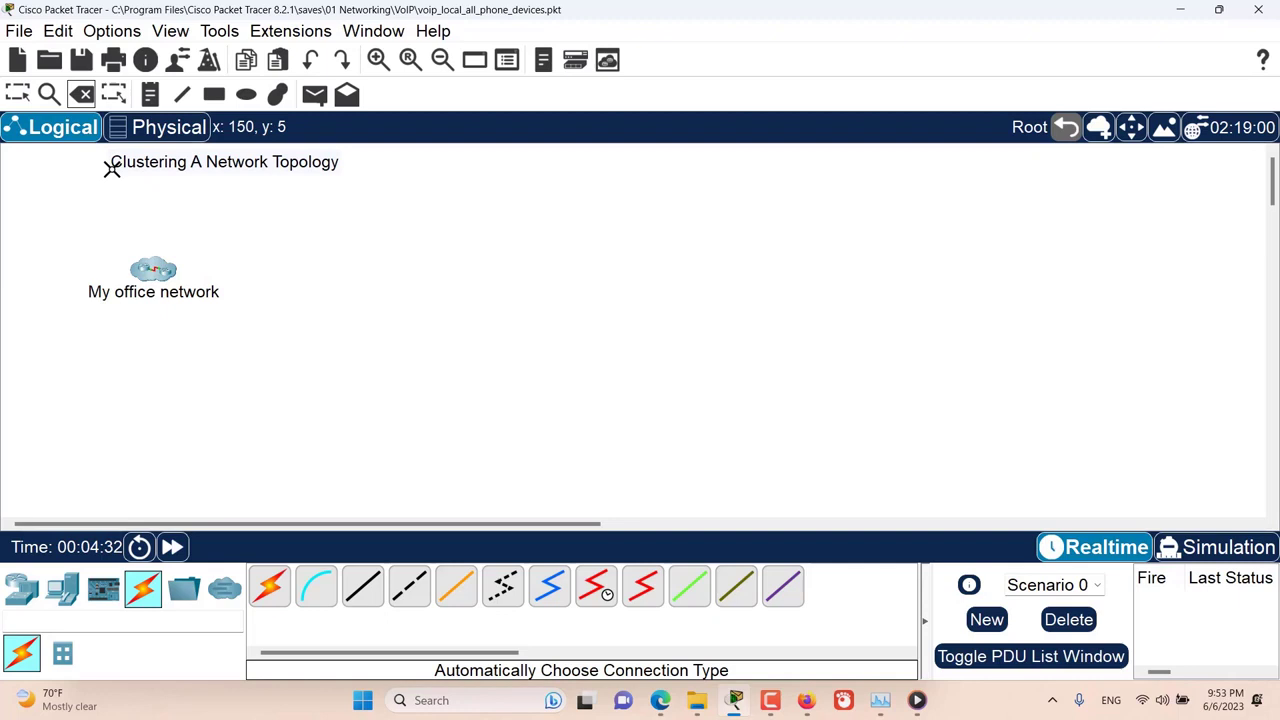
left_click(152, 271)
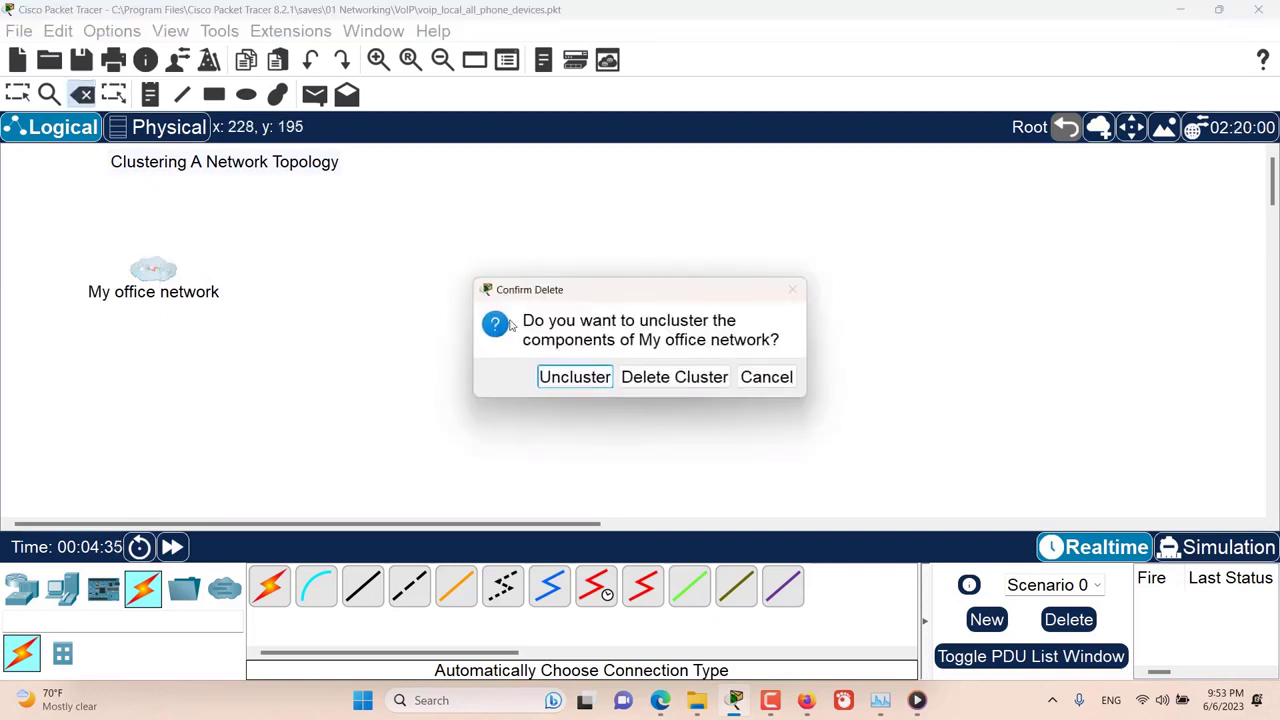
left_click_drag(581, 298, 520, 267)
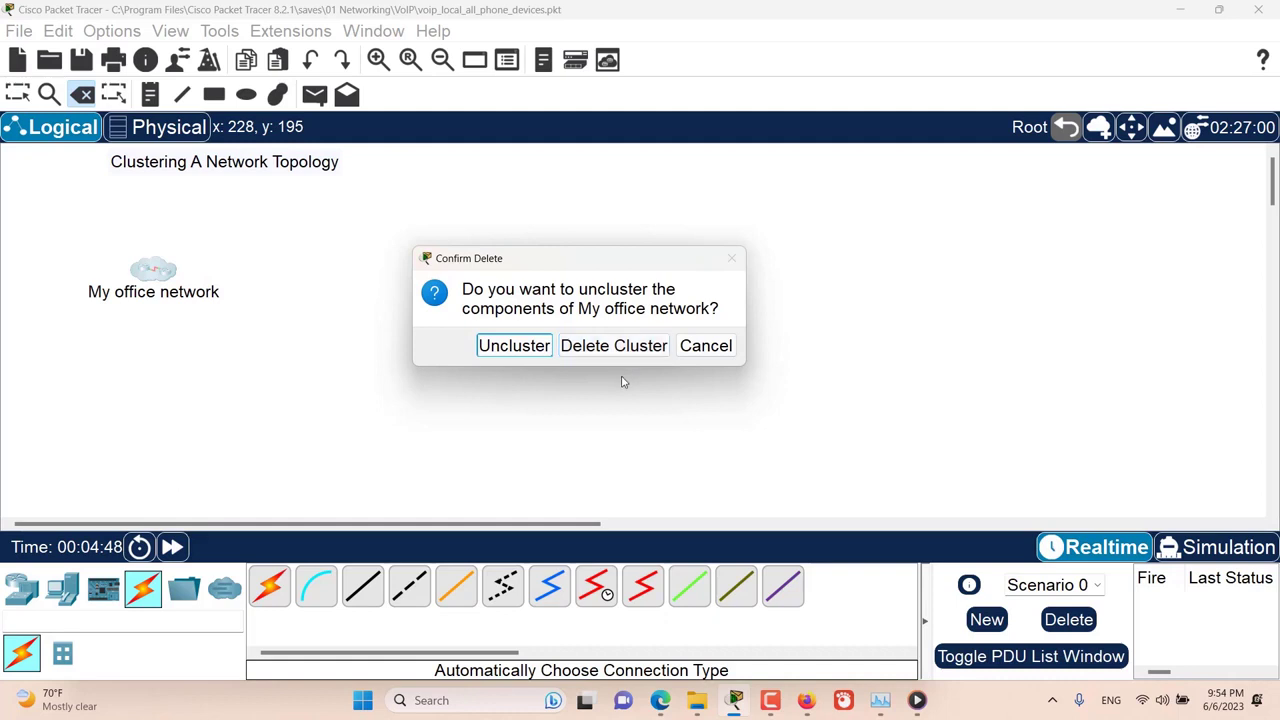
left_click(510, 348)
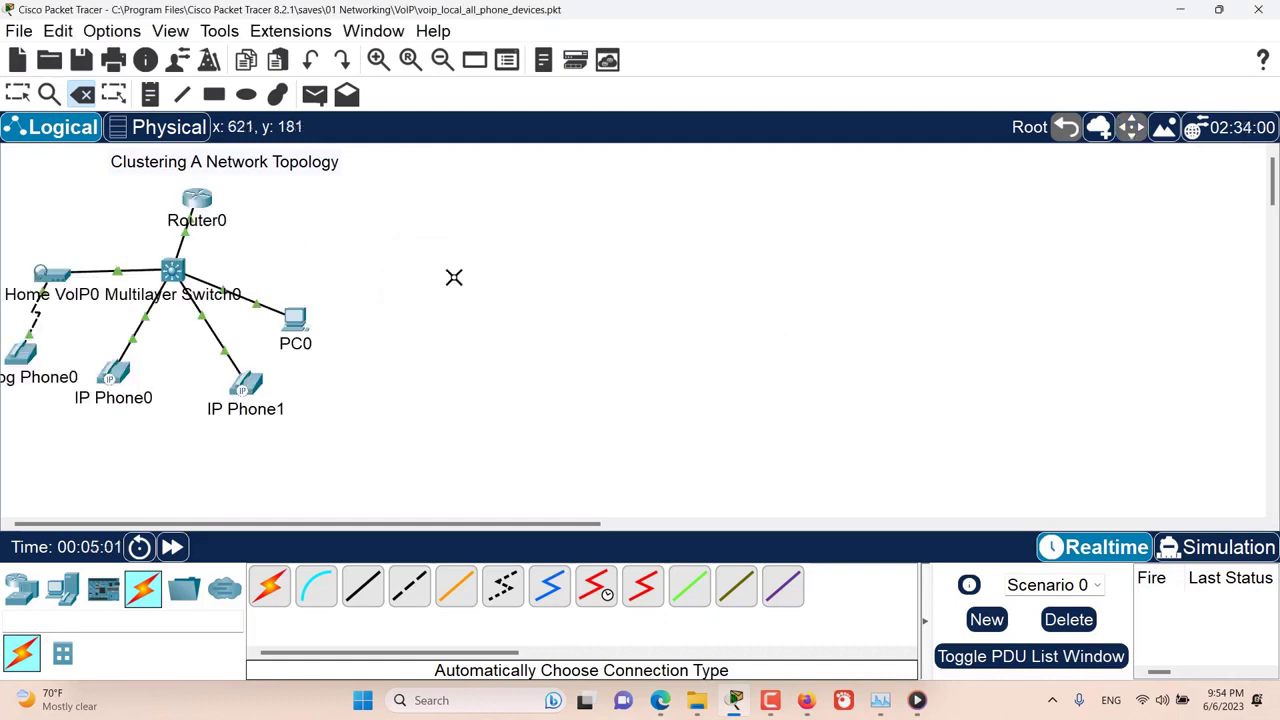
Step: Select all the devices from Router0 down to the IP phones and group them into a new cluster
left_click(17, 94)
left_click_drag(393, 188, 22, 401)
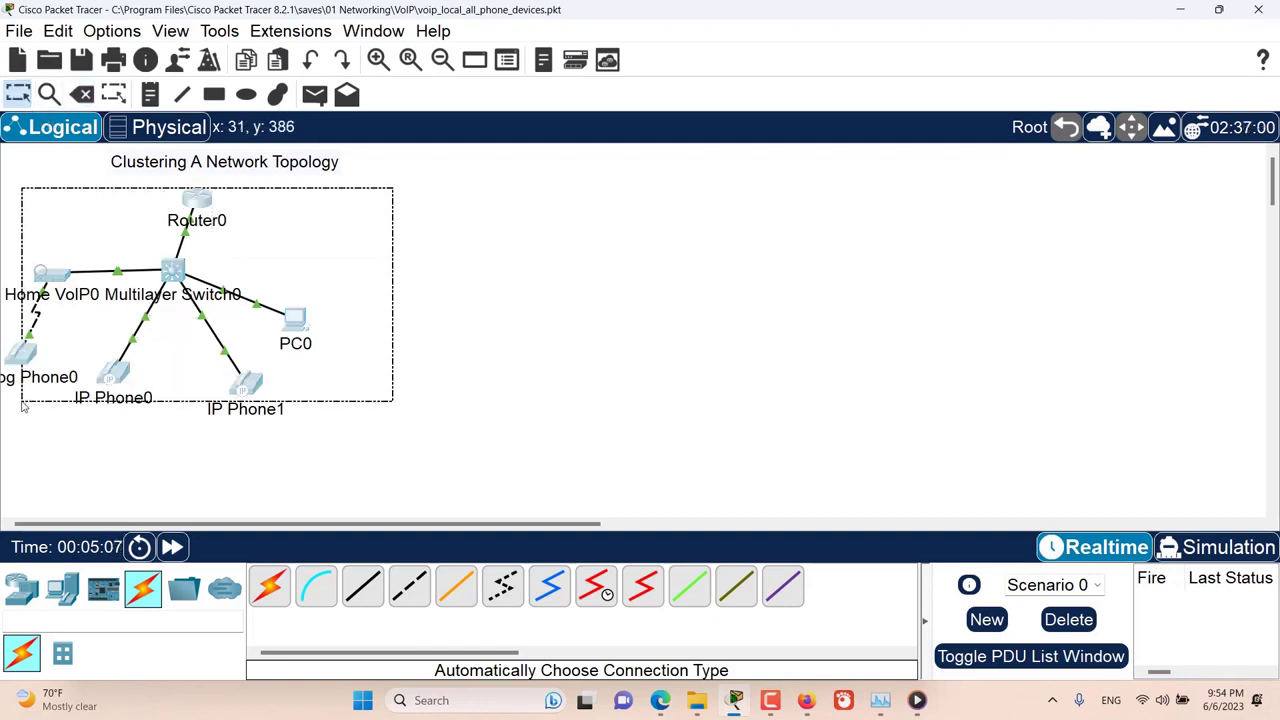
left_click(1104, 136)
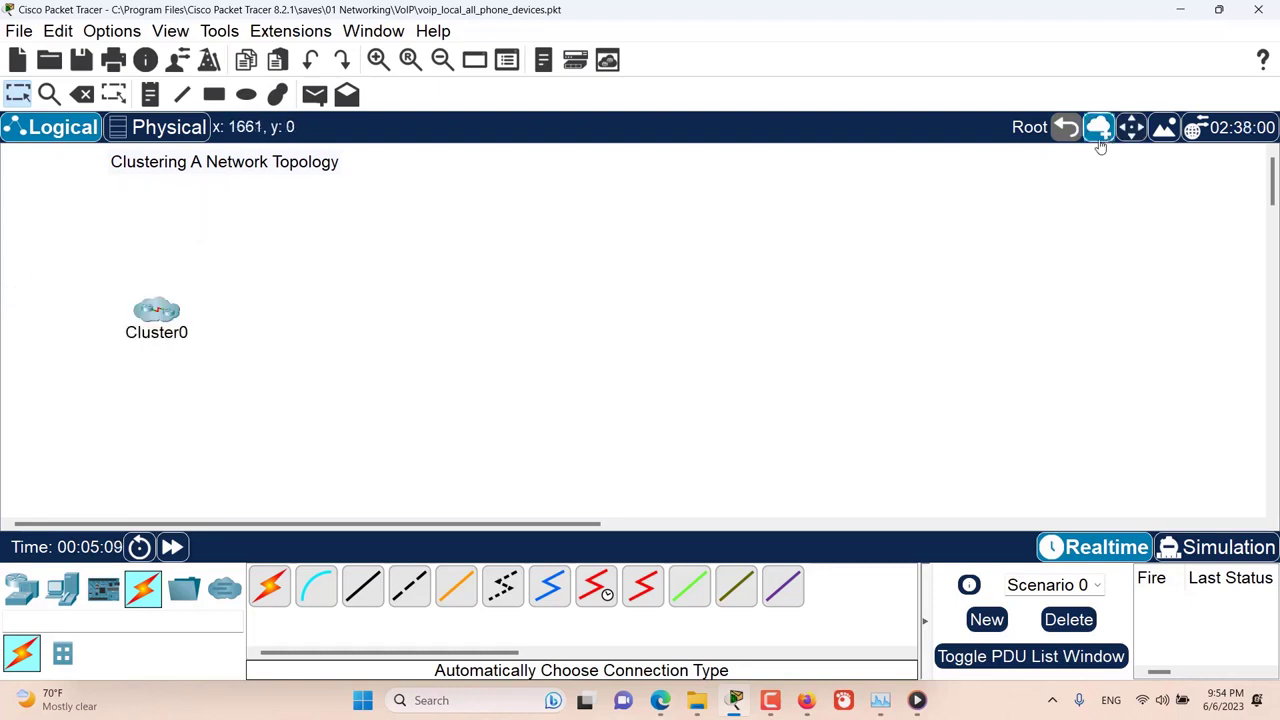
Step: Rename the new cluster as My home network and move it up to just below the title note
left_click(160, 336)
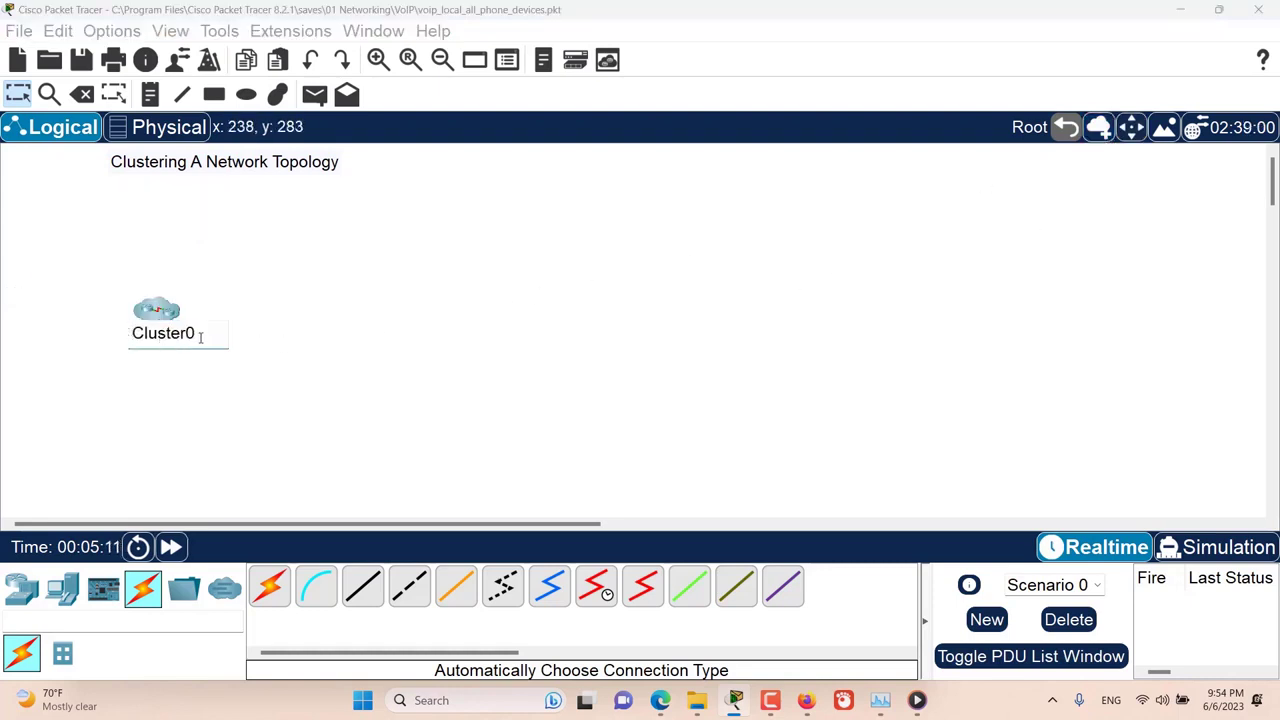
double_click(160, 334)
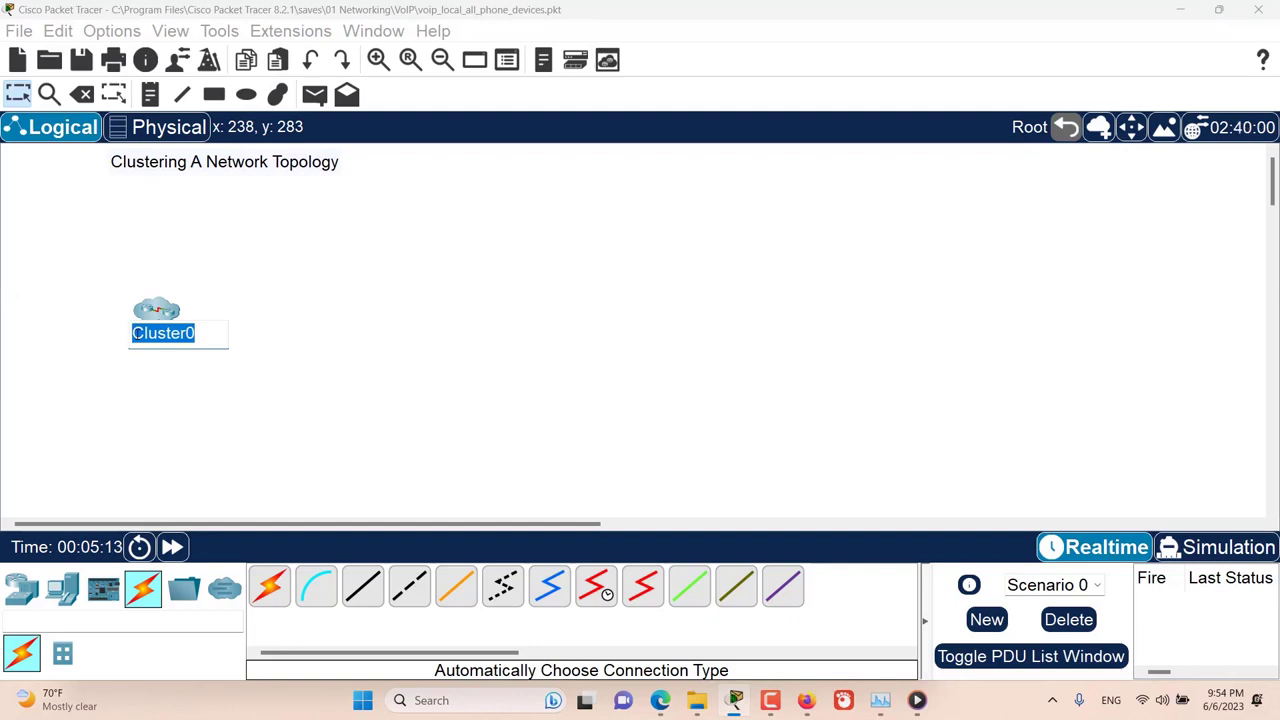
type("M")
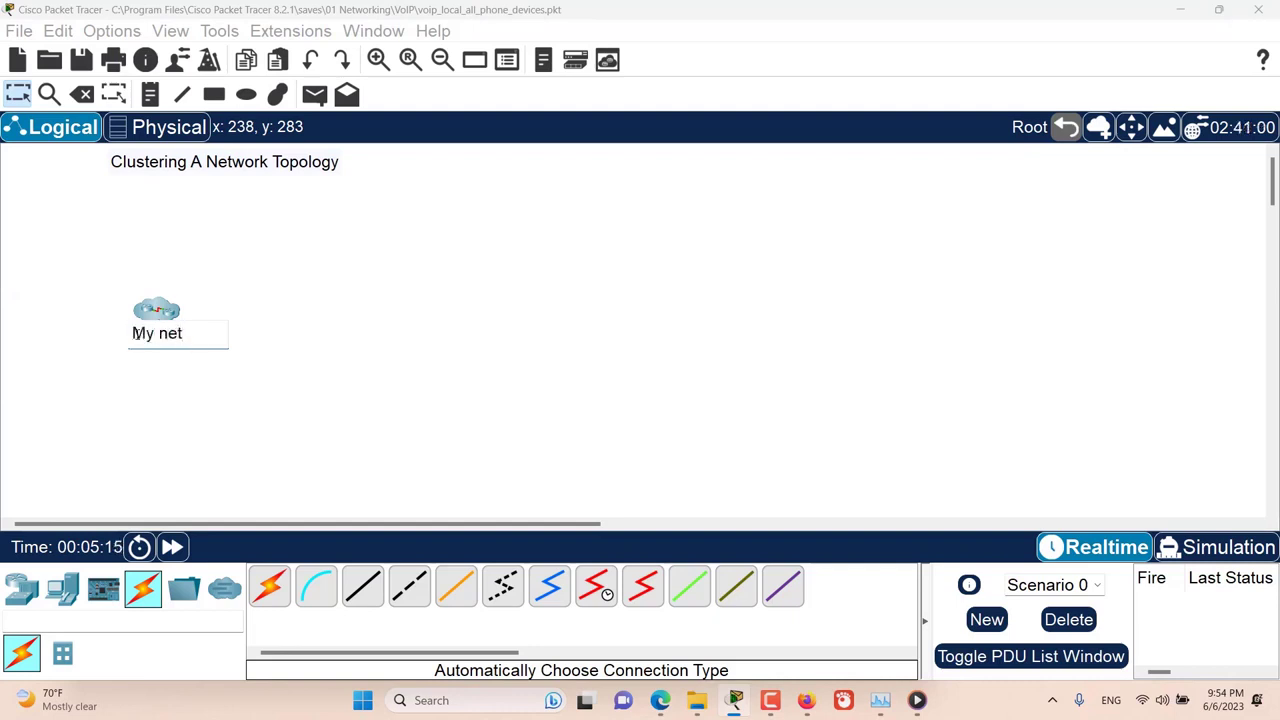
type("y hoem")
key("BackSpace")
key("BackSpace")
type("me network")
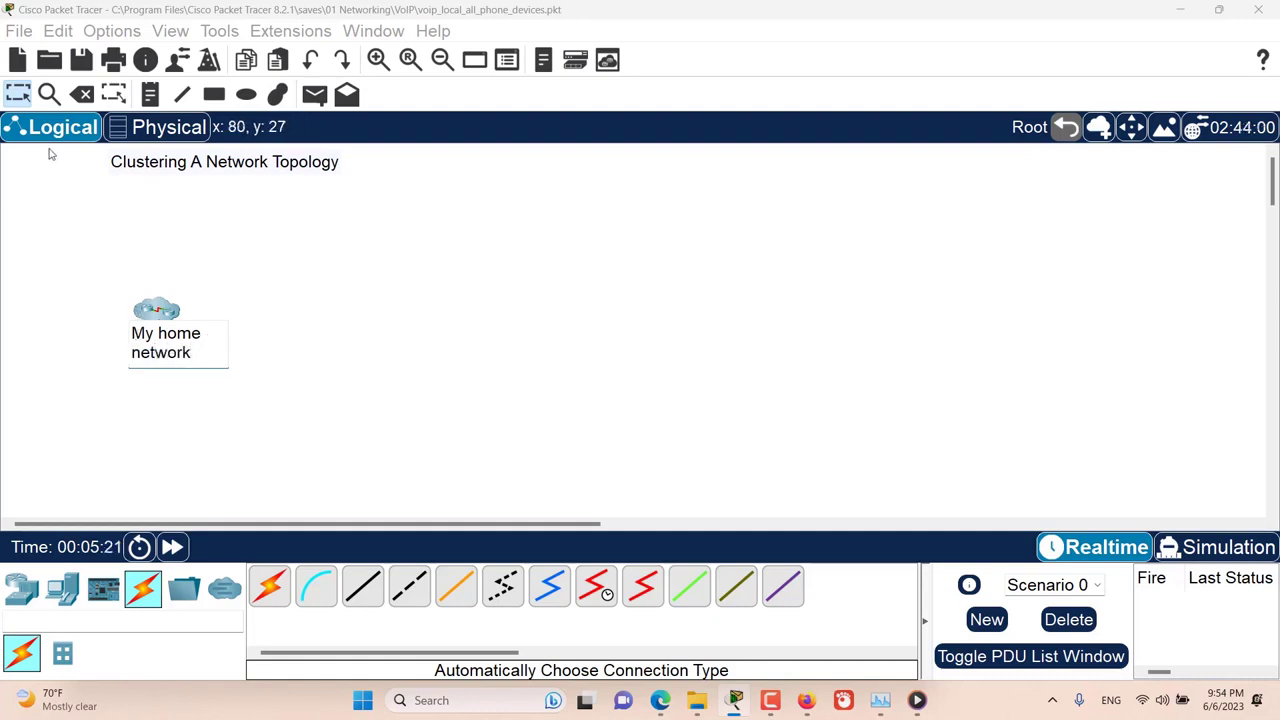
left_click(21, 97)
left_click_drag(157, 322, 157, 249)
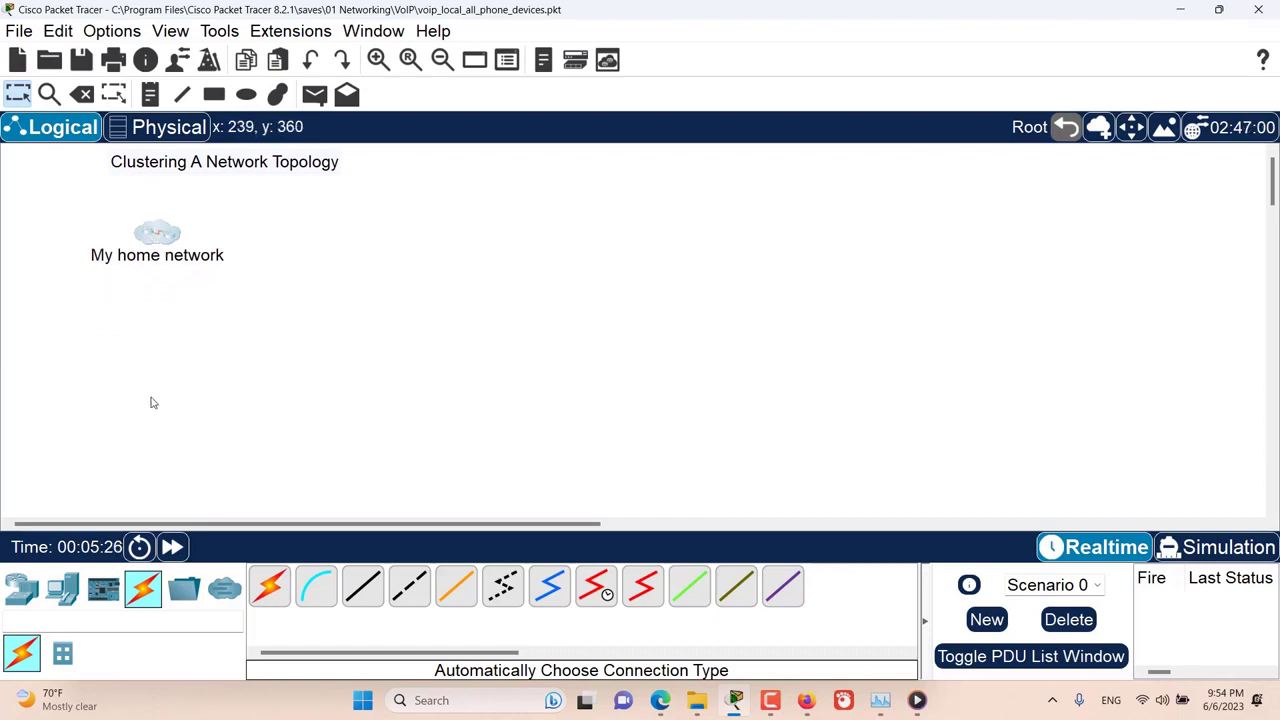
Step: Place a 4331 router in the workspace below the My home network cluster
left_click(21, 589)
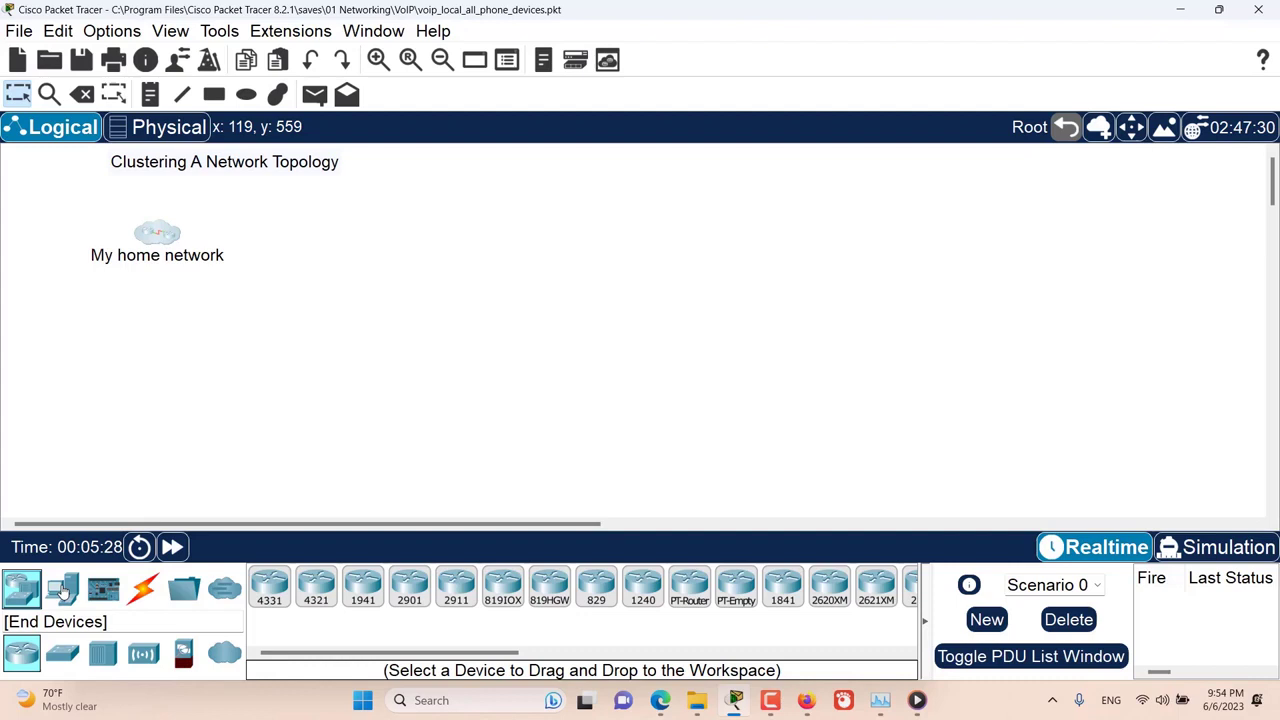
left_click(258, 594)
left_click(165, 415)
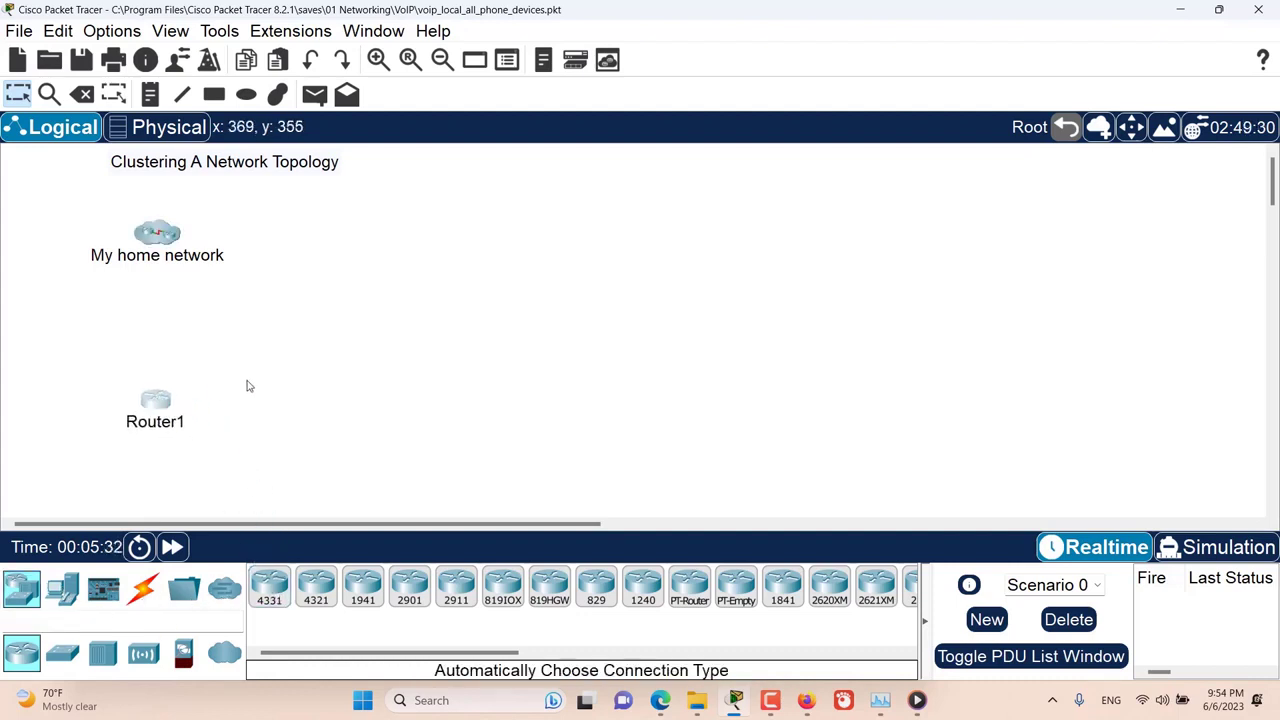
Step: Rename the router as My office router and move it slightly closer to the cluster
left_click(204, 423)
left_click(204, 423)
left_click_drag(204, 423, 134, 423)
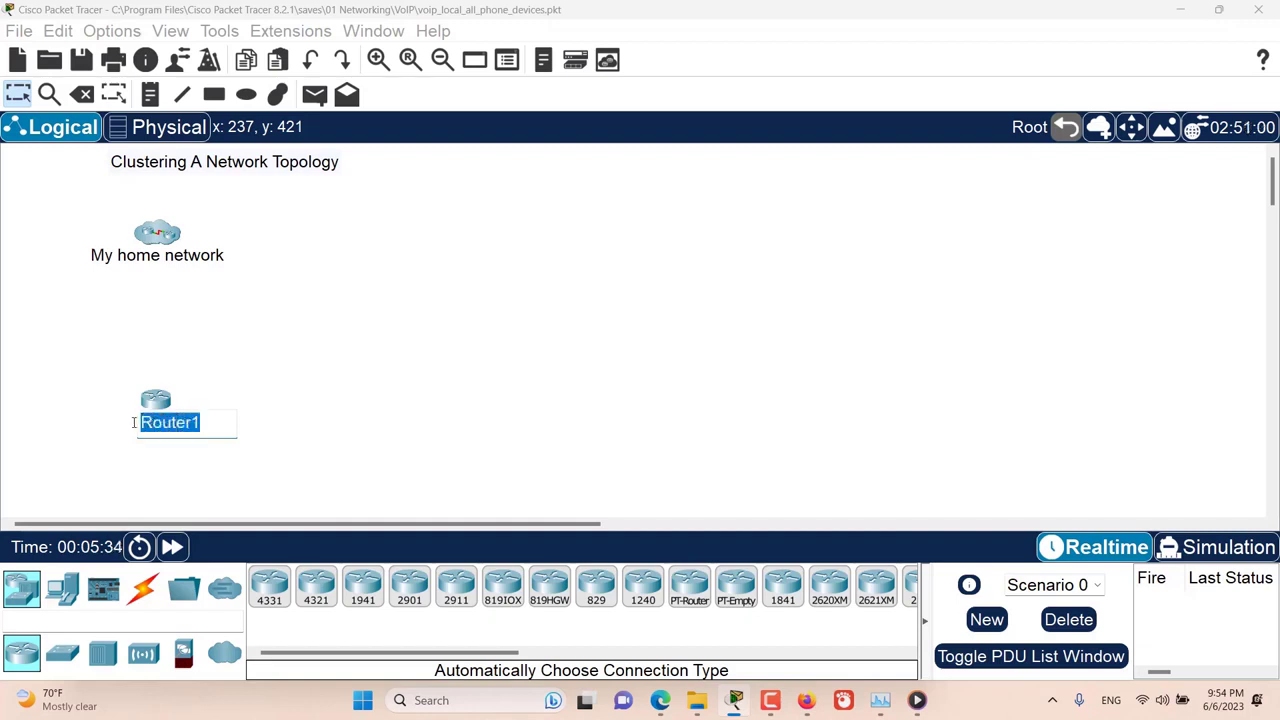
type("My office")
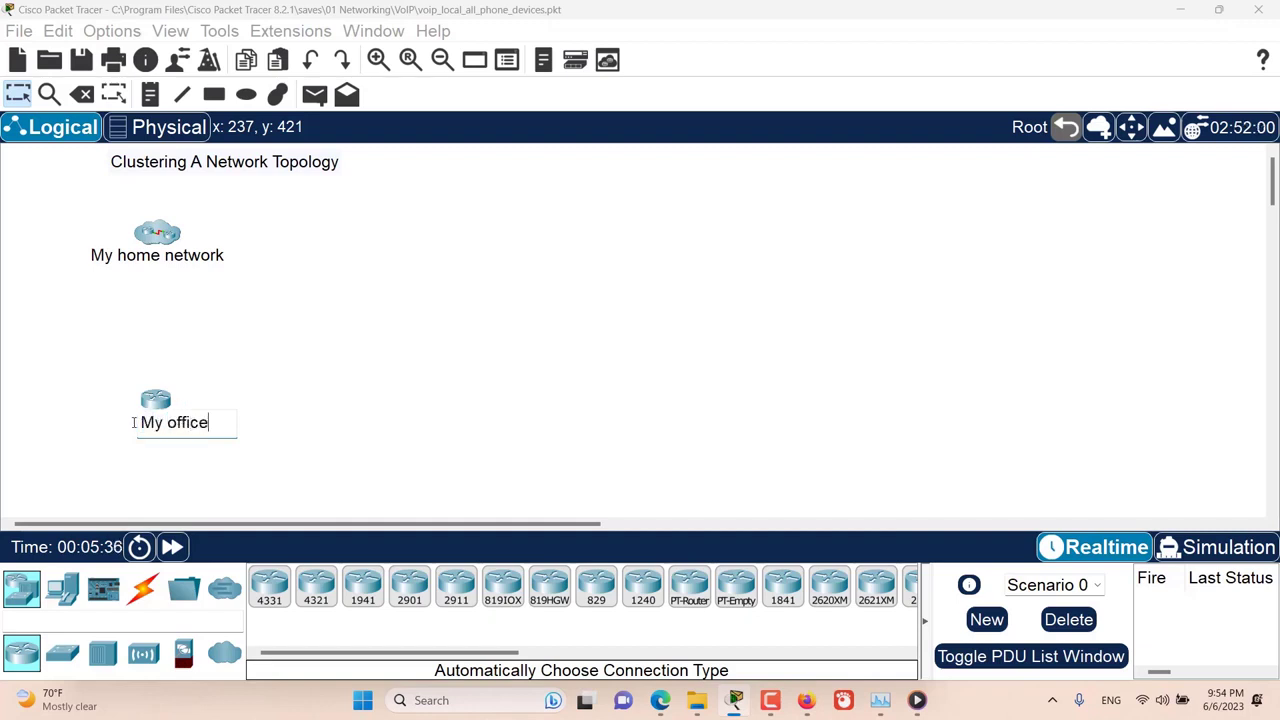
type(" router")
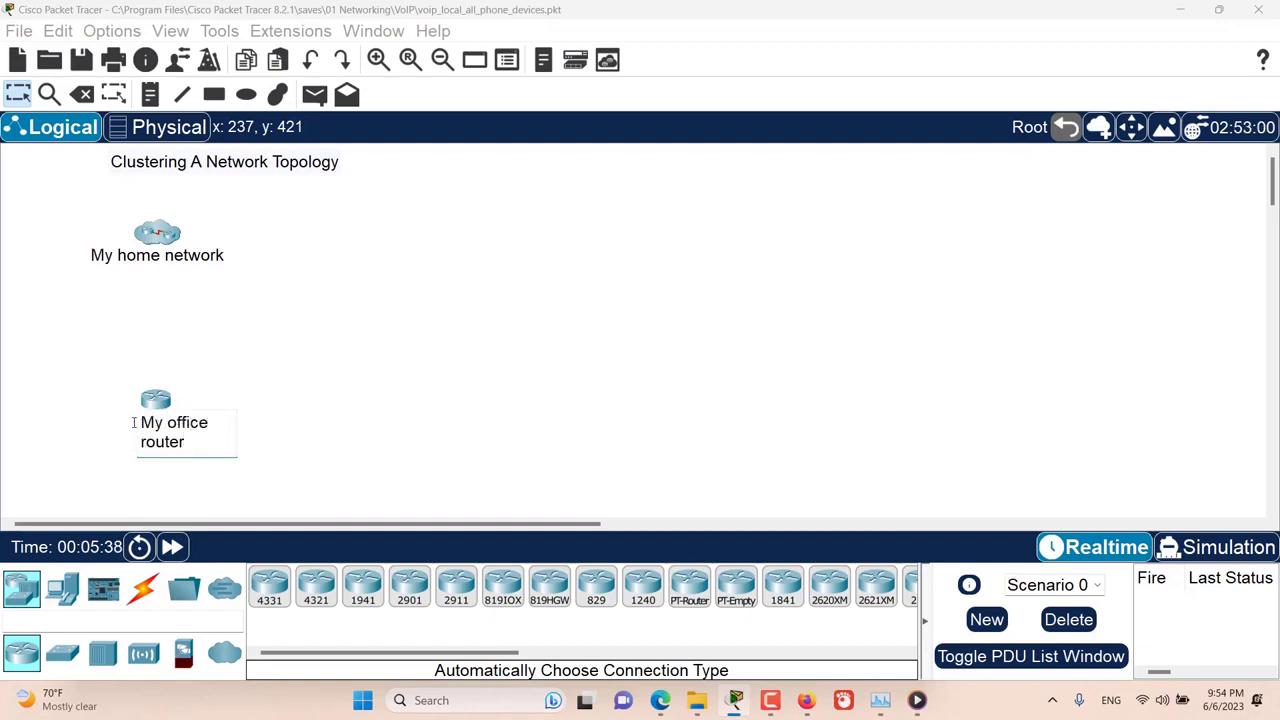
left_click(97, 370)
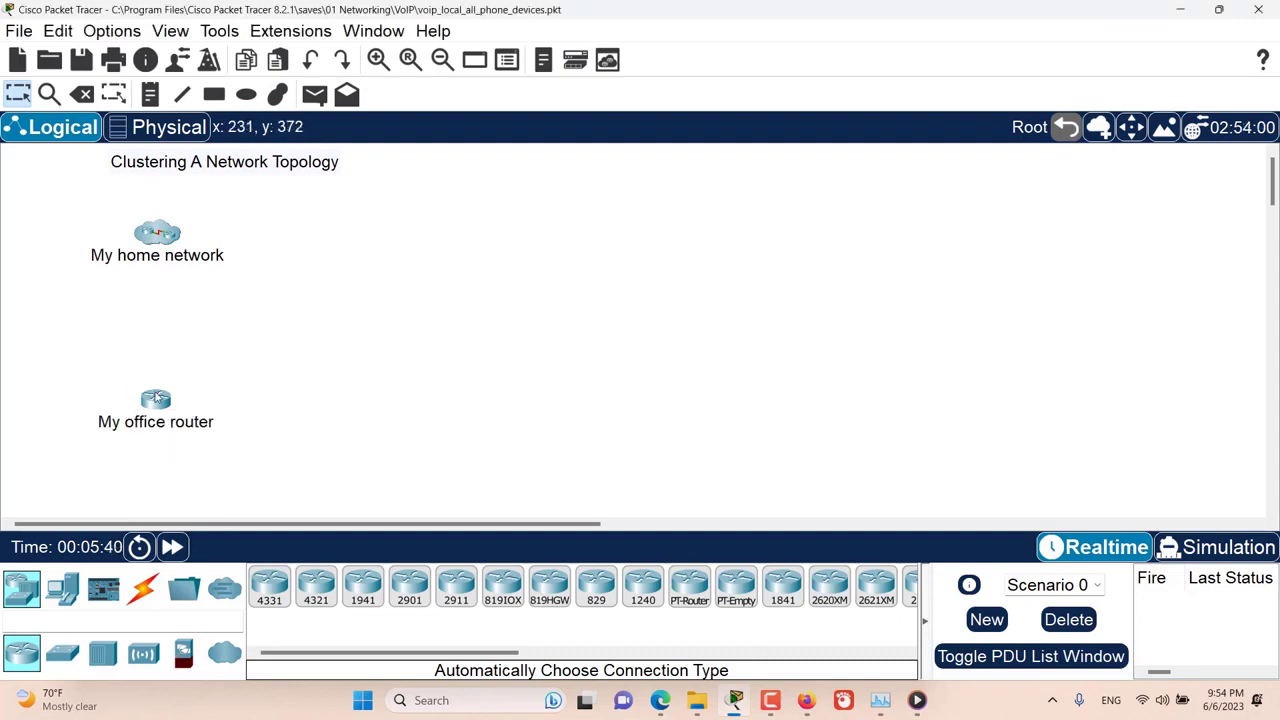
left_click_drag(156, 396, 153, 387)
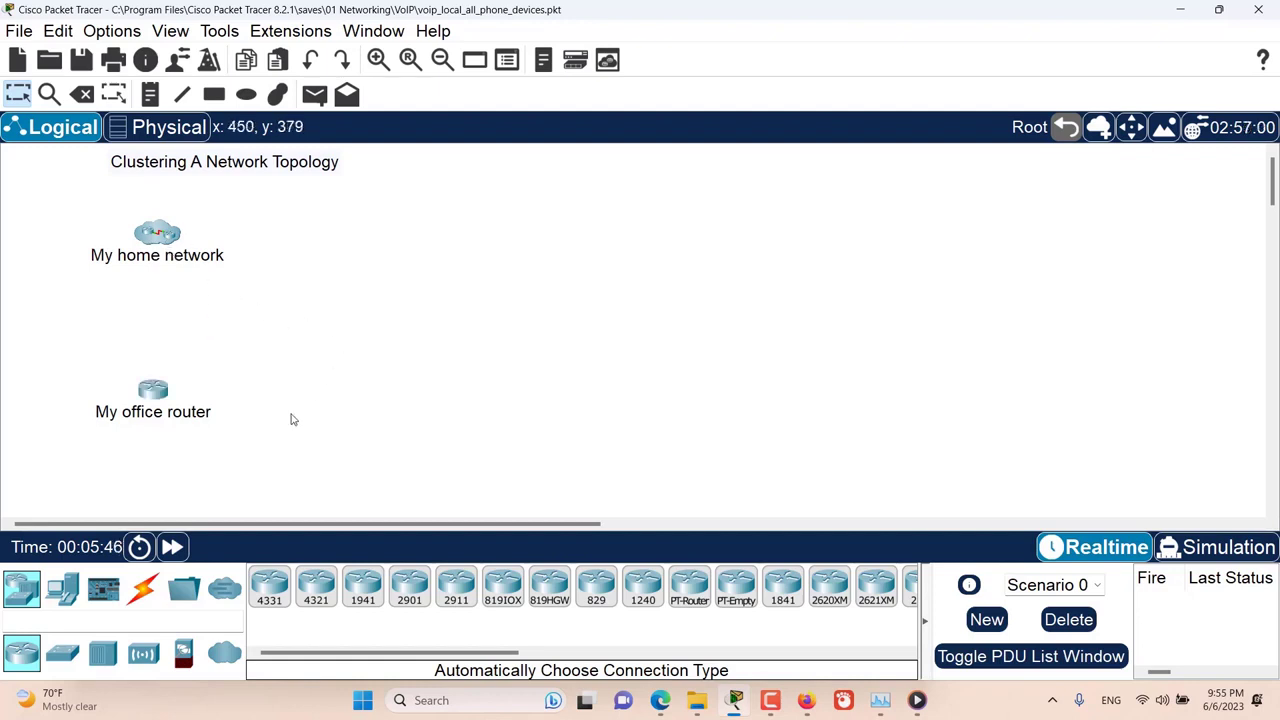
Step: Try to connect My office router to the My home network cluster with the automatic connection type
left_click(146, 588)
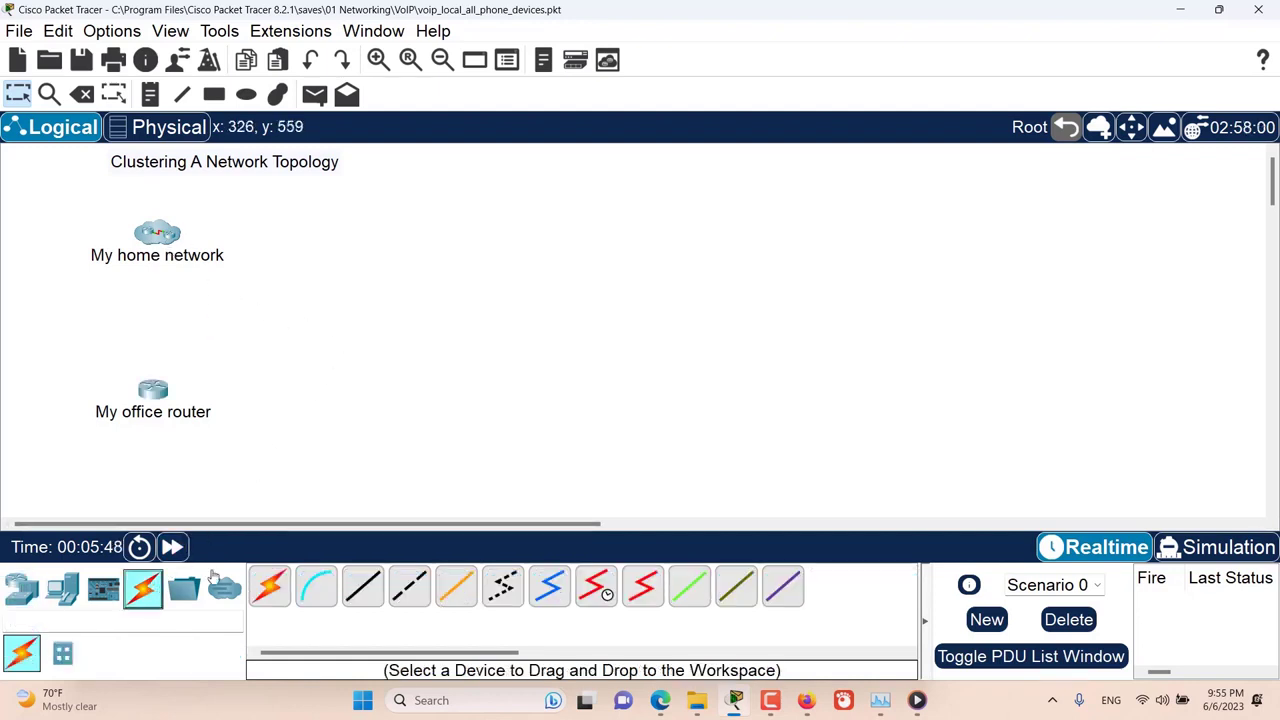
left_click(270, 588)
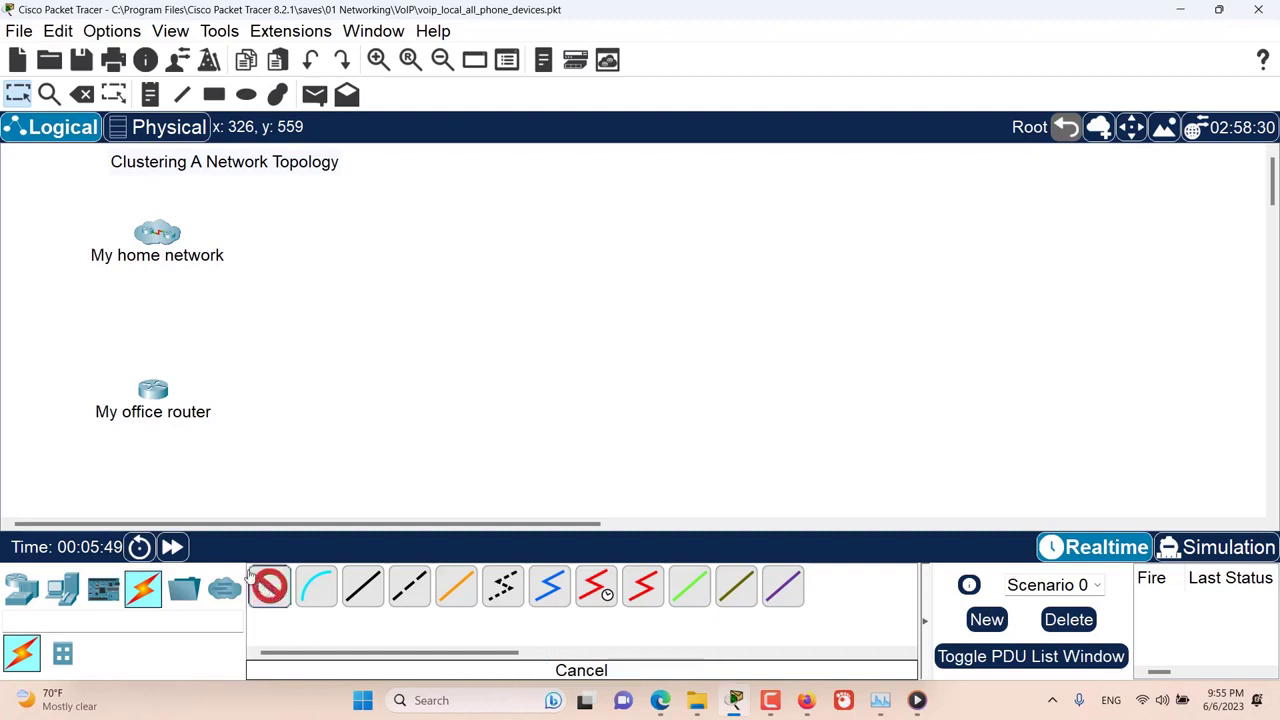
left_click(155, 390)
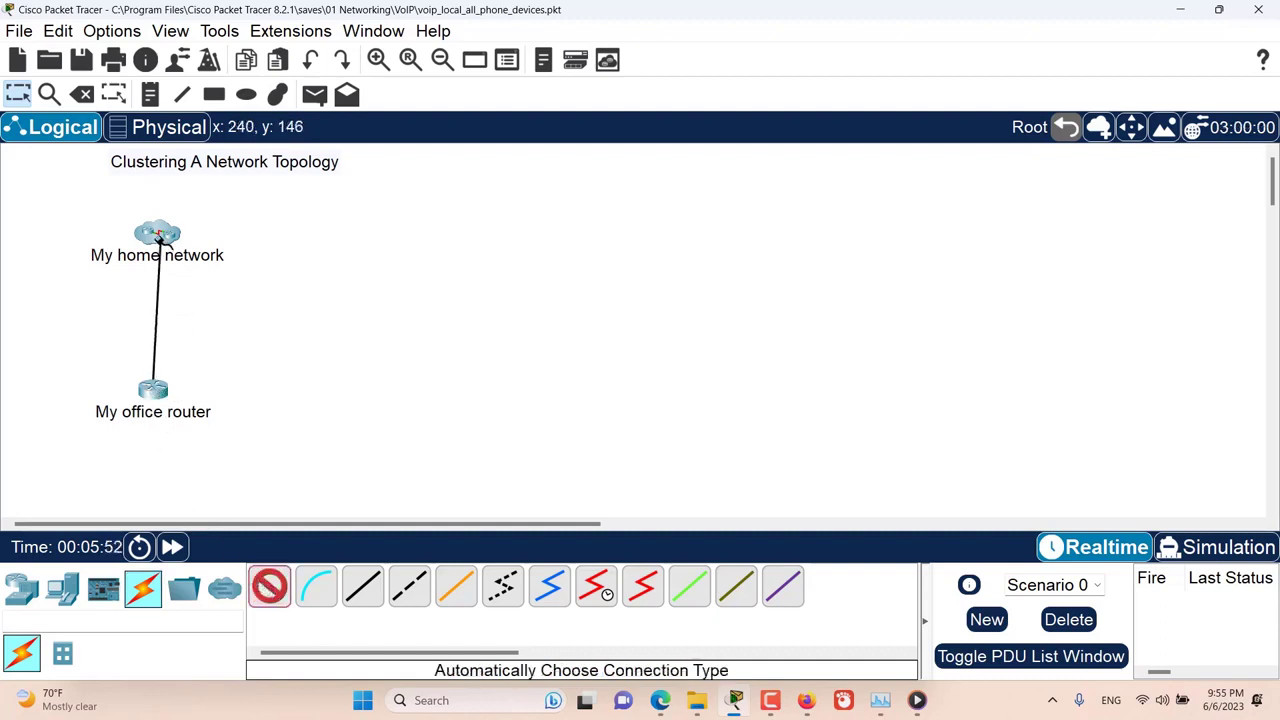
left_click(157, 234)
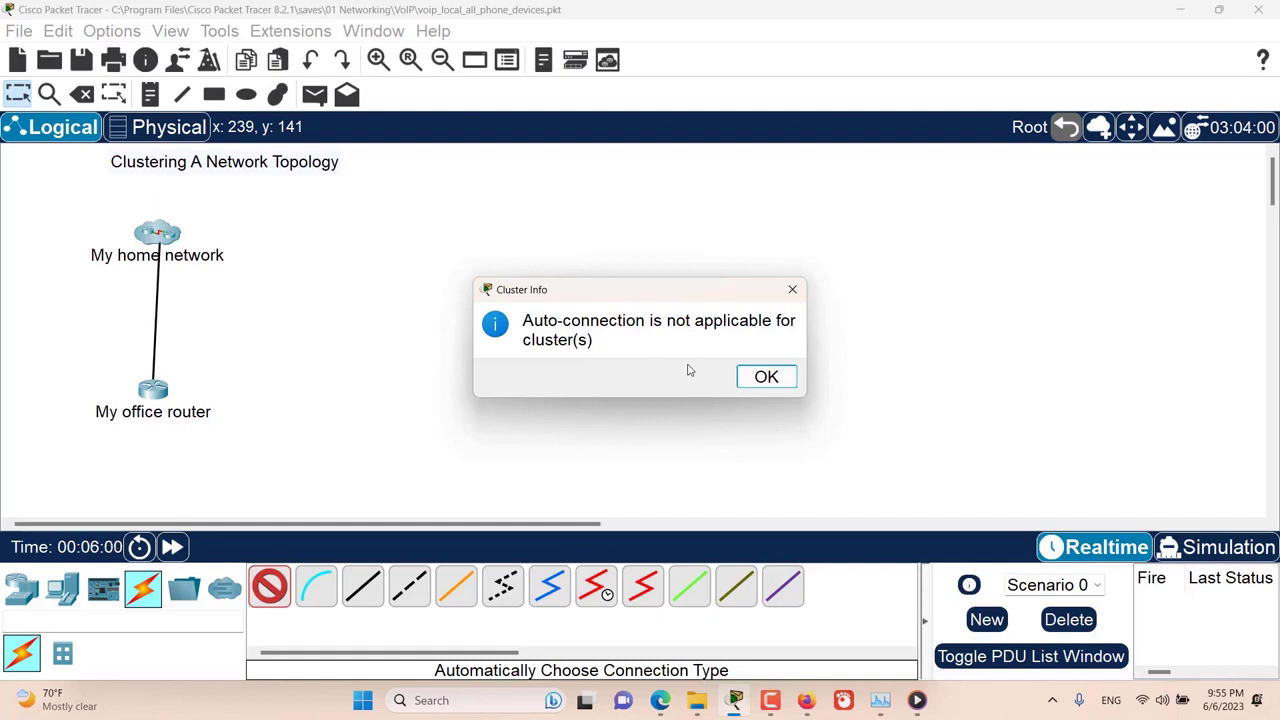
left_click(766, 376)
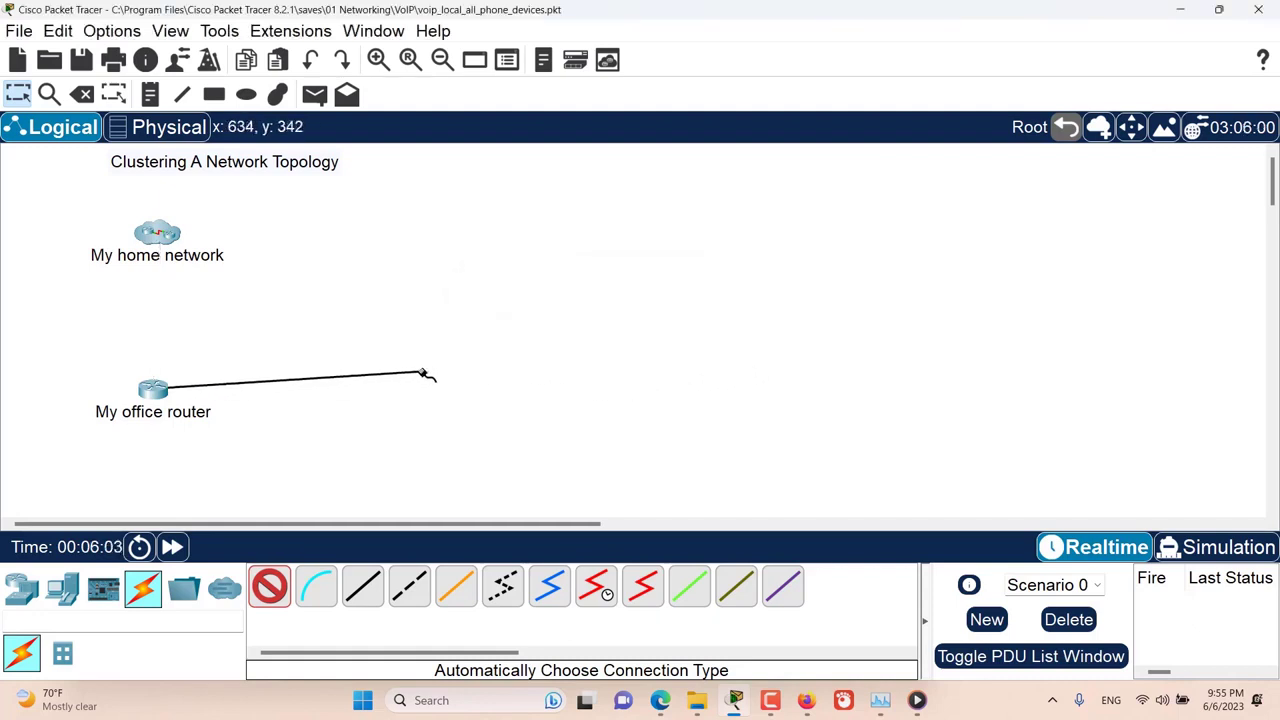
key("Escape")
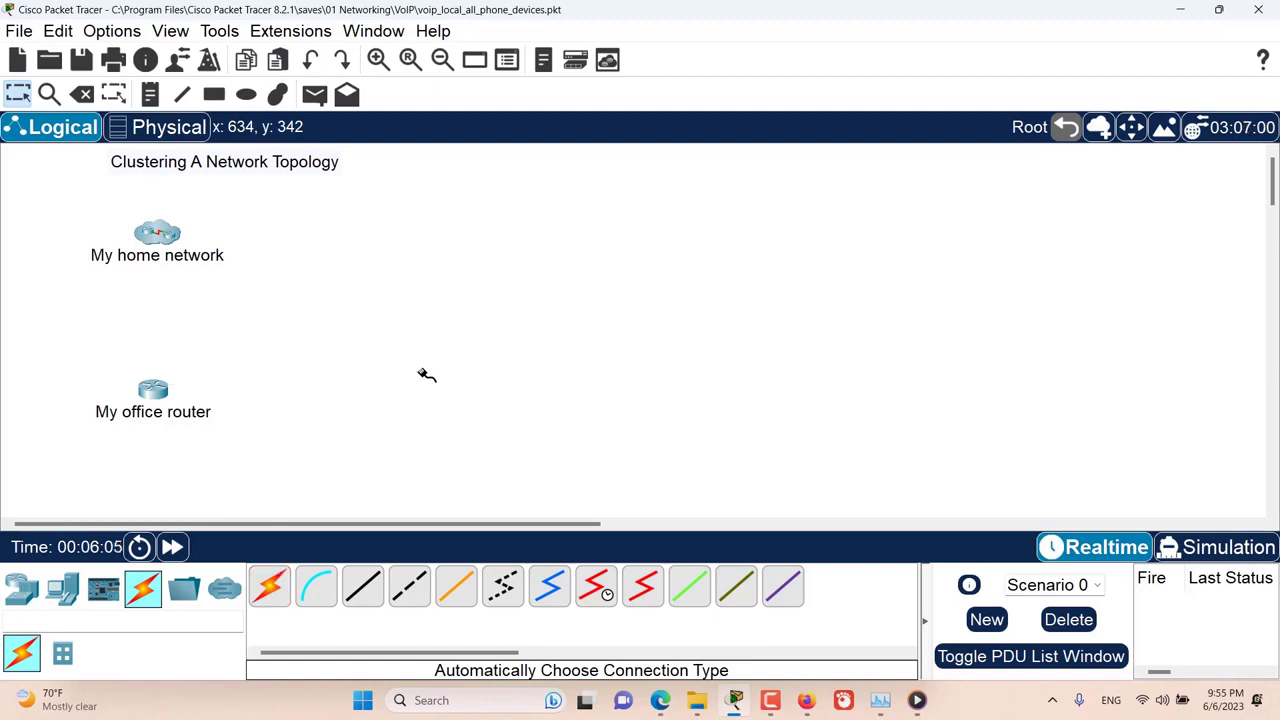
Step: Connect GigabitEthernet0/0/0 of My office router to FastEthernet0/6 of Multilayer Switch0 in the My home network cluster with a copper straight-through cable
left_click(368, 586)
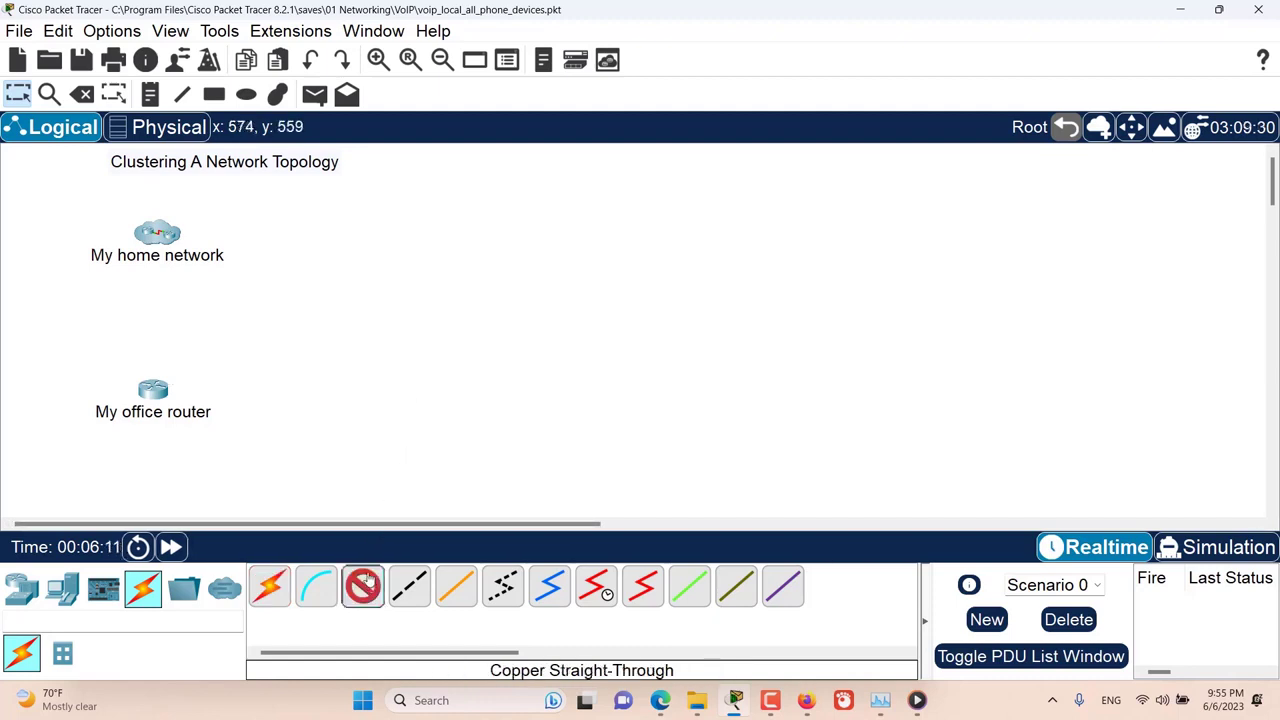
left_click(158, 392)
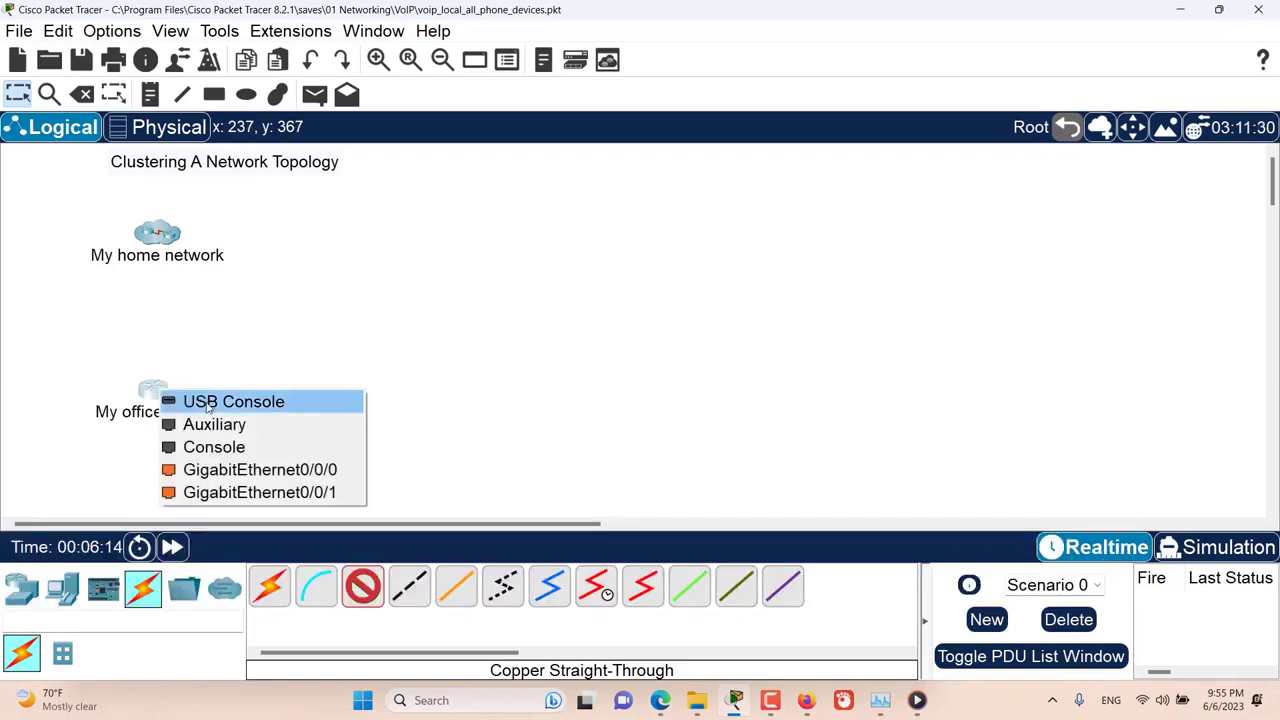
left_click(215, 469)
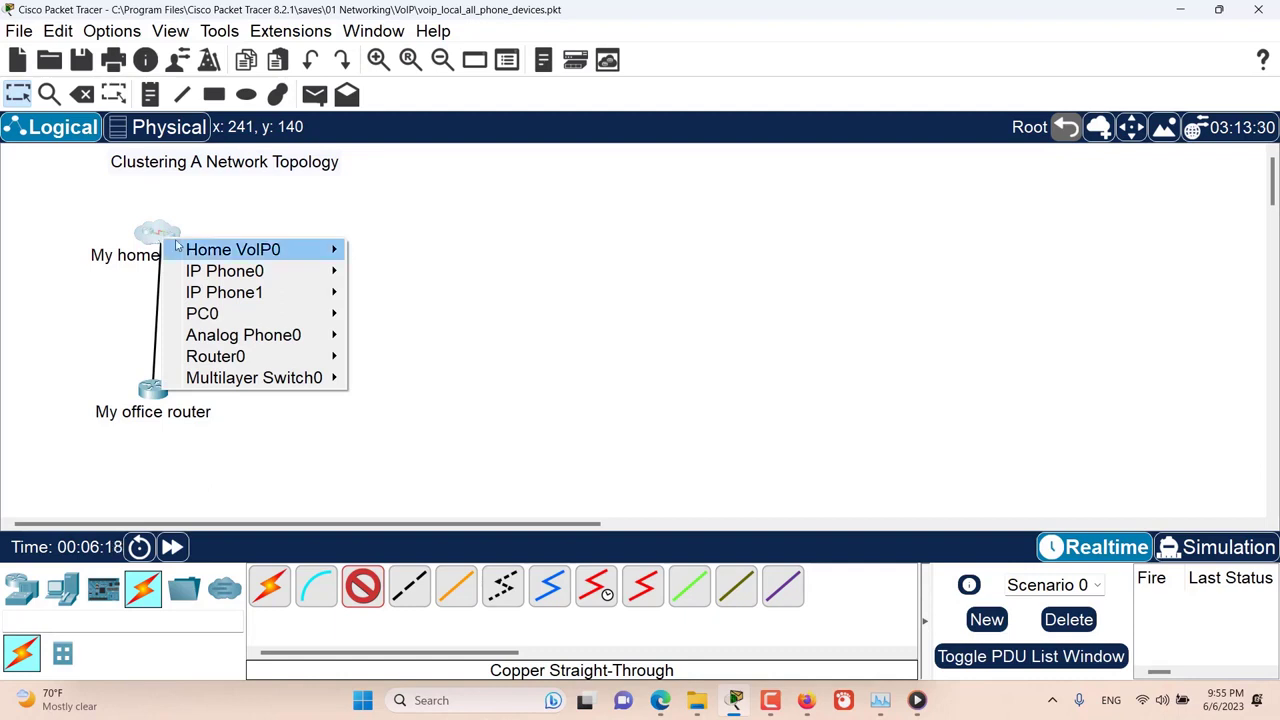
mouse_move(226, 254)
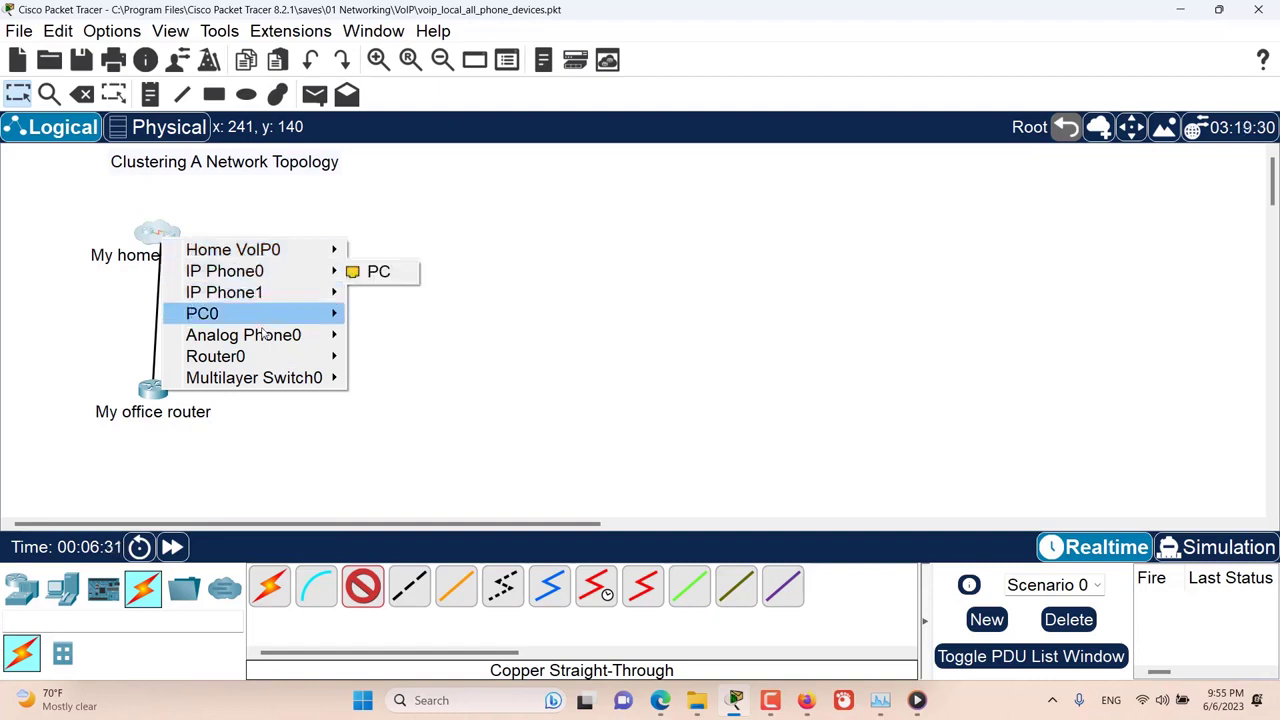
mouse_move(266, 384)
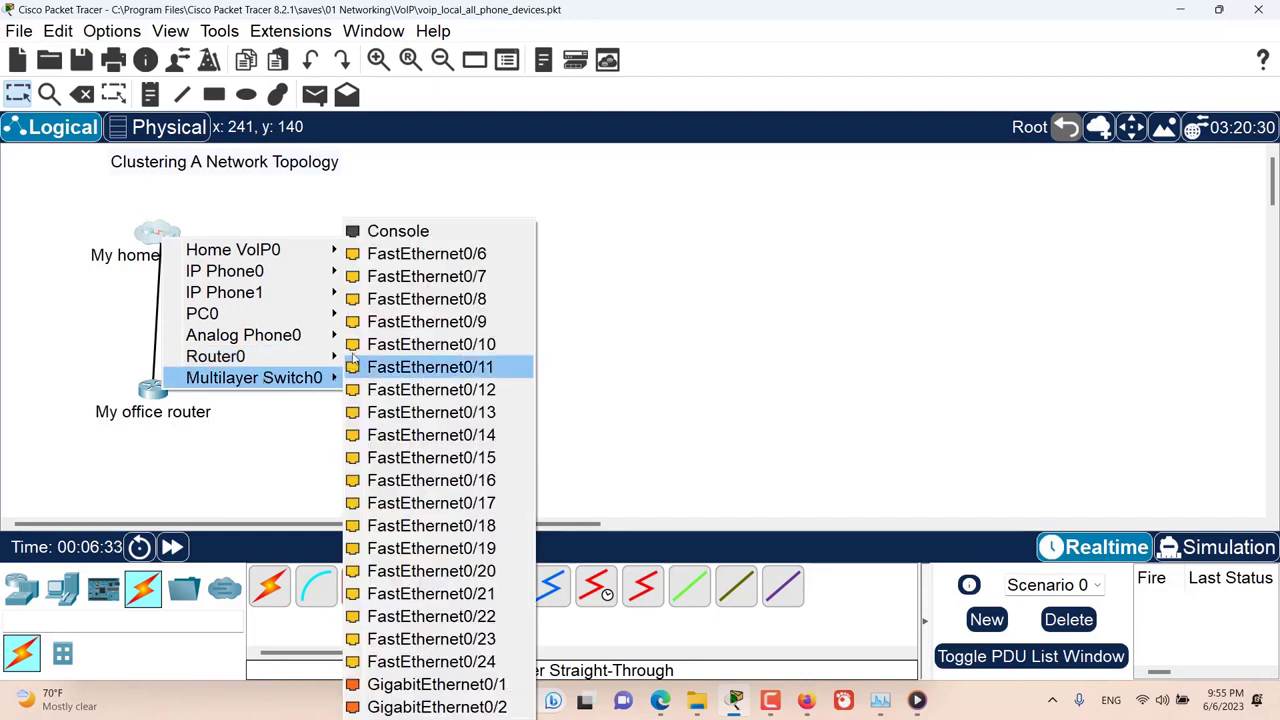
left_click(443, 258)
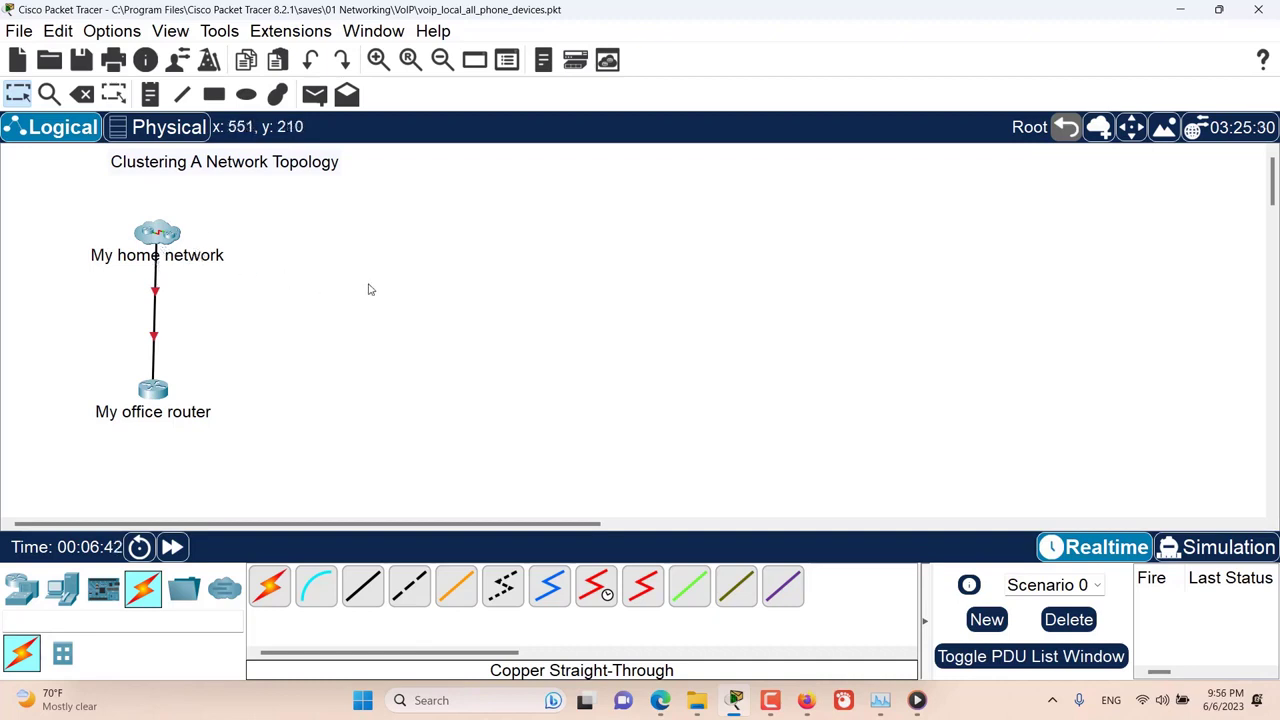
Step: Inspect the new link inside the My home network cluster and return to the root level
double_click(170, 240)
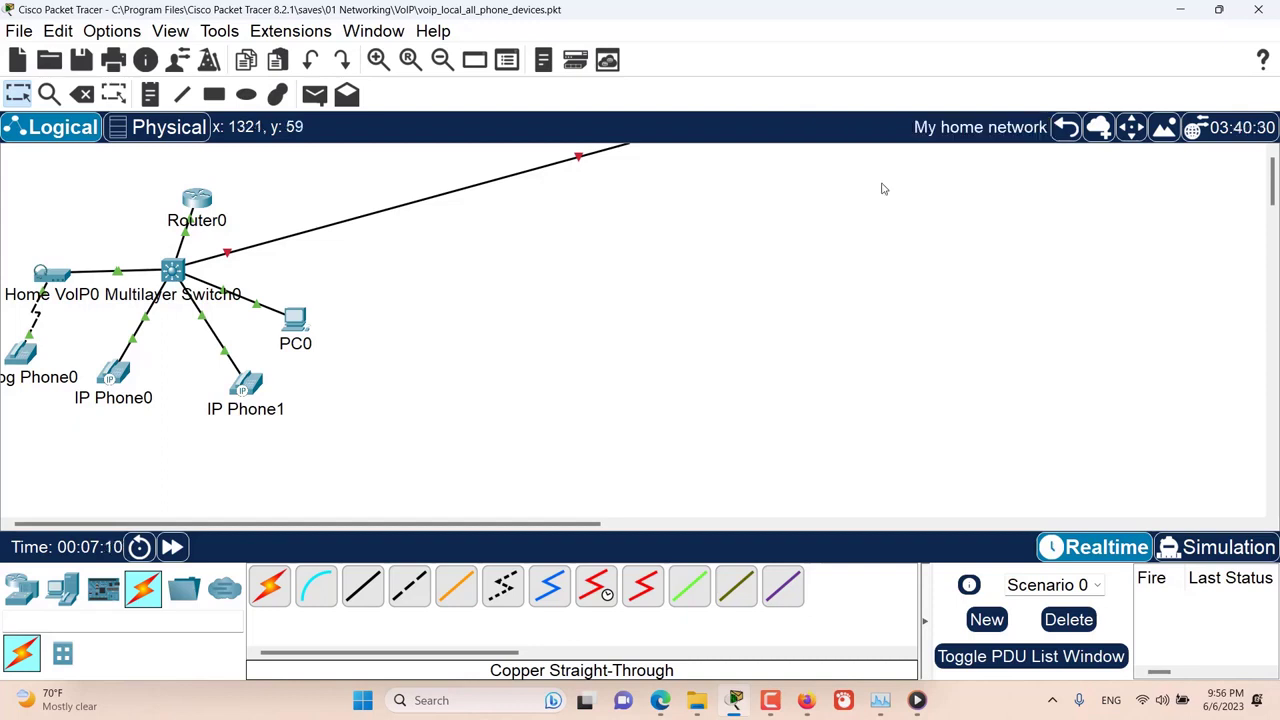
left_click(1066, 137)
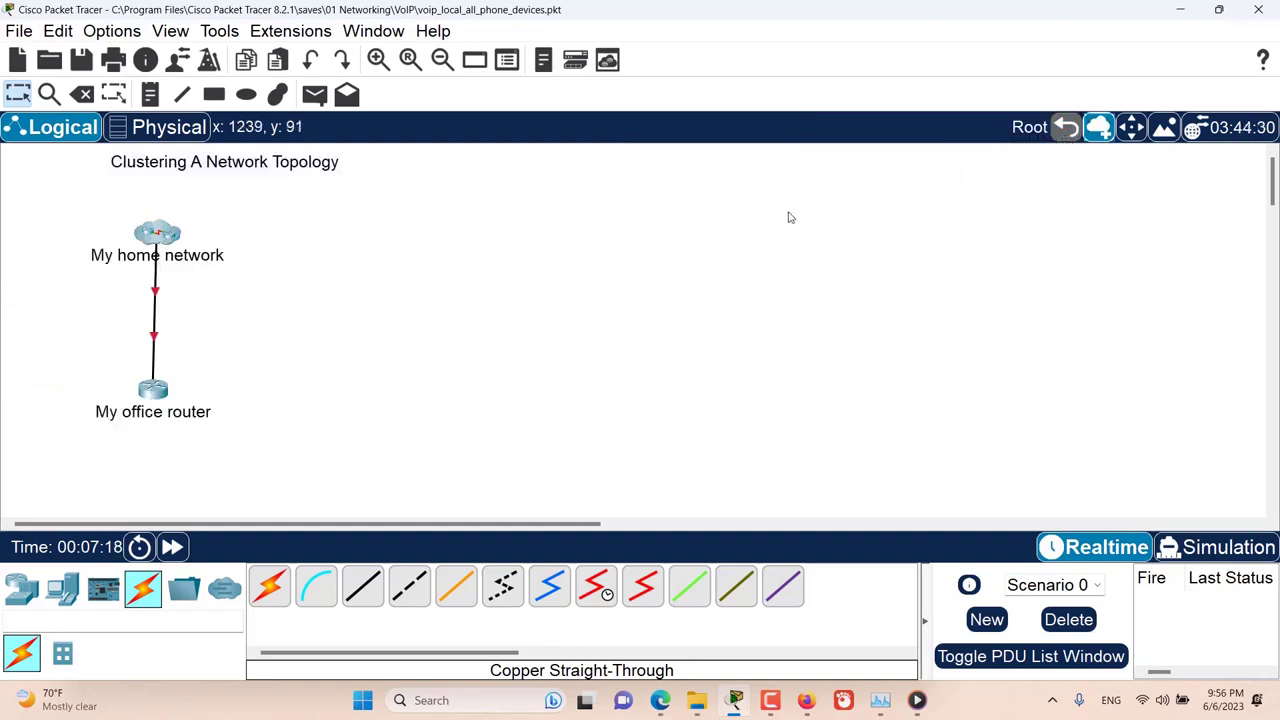
double_click(158, 240)
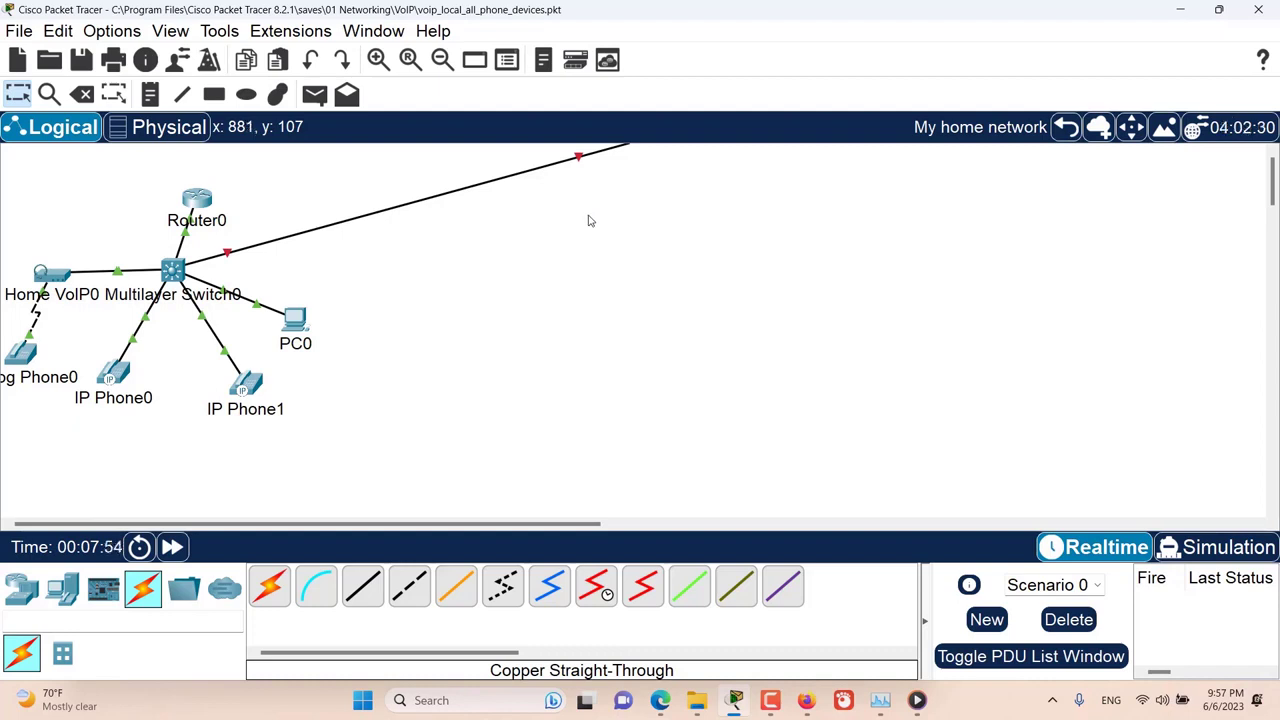
left_click(1066, 128)
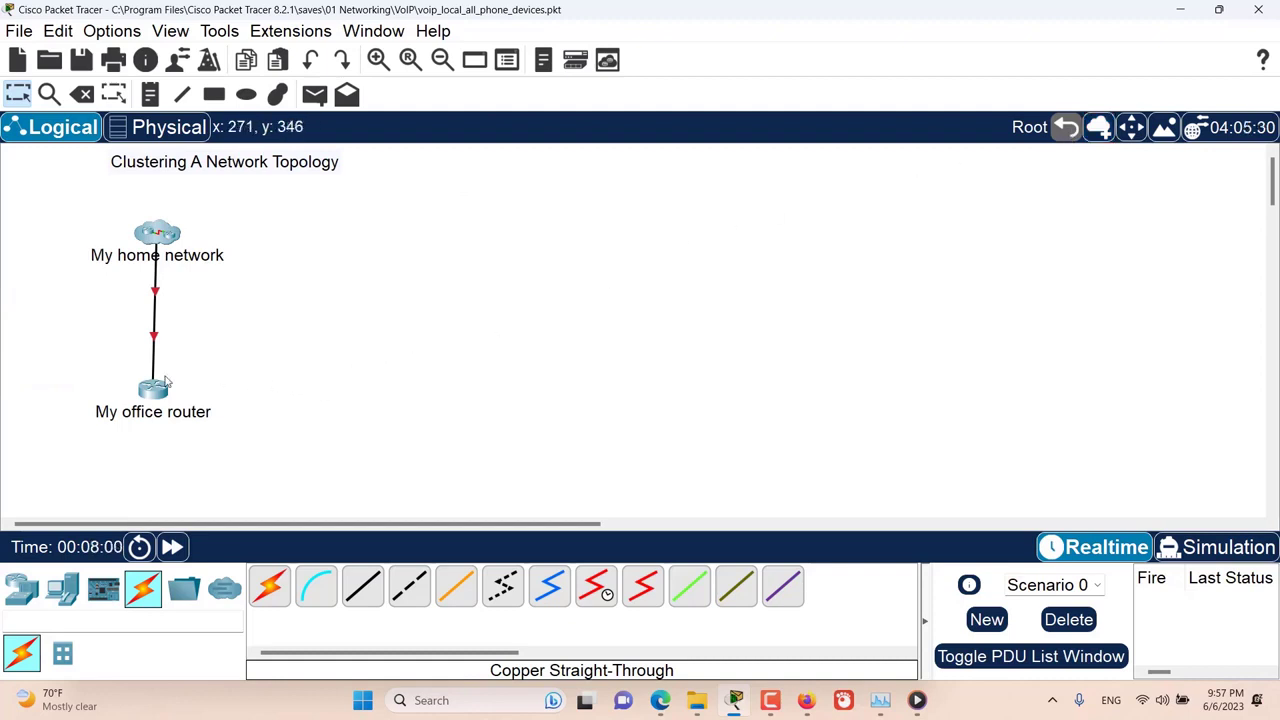
Step: Move My office router into the My home network cluster and place it well to the right of Router0 inside it
left_click(1134, 131)
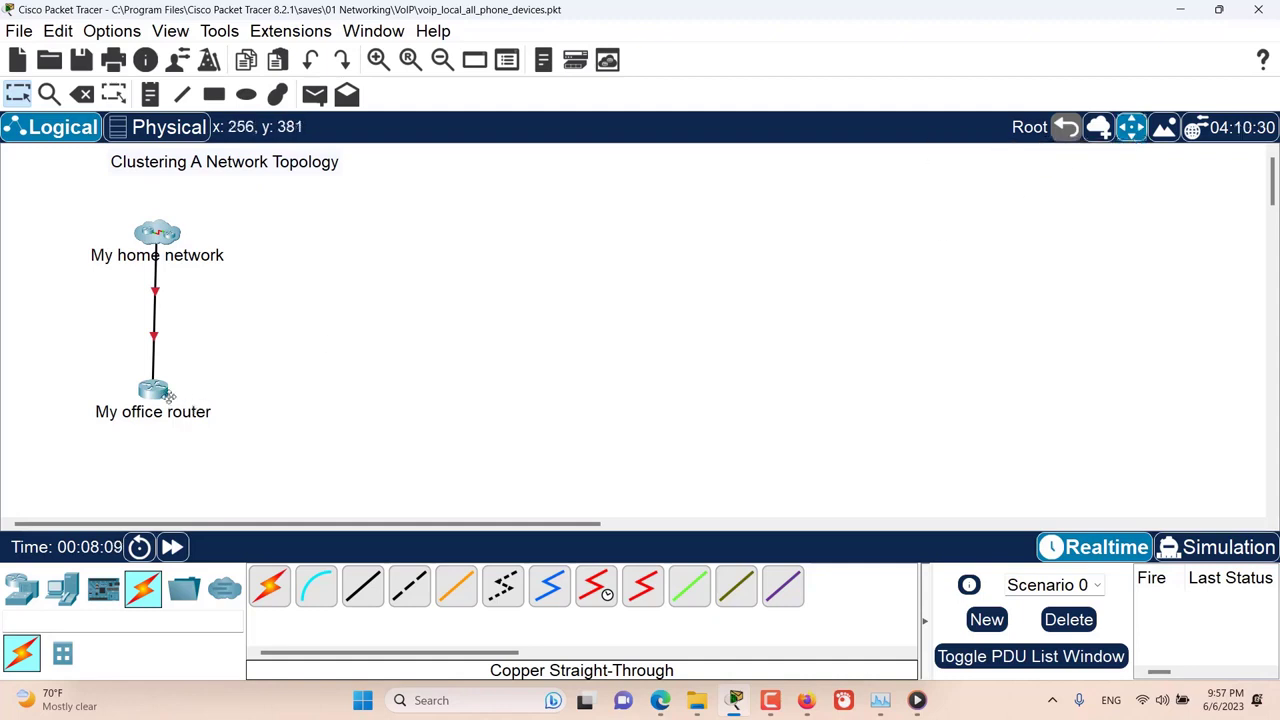
left_click(153, 392)
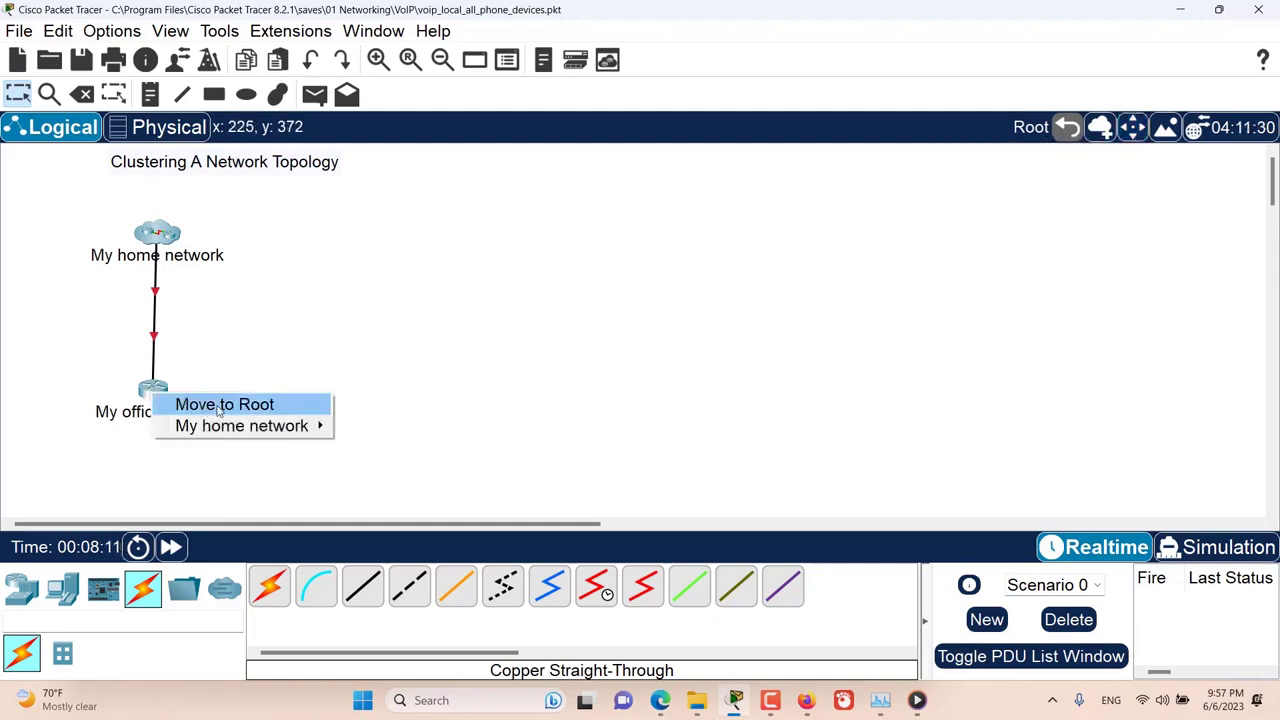
mouse_move(316, 430)
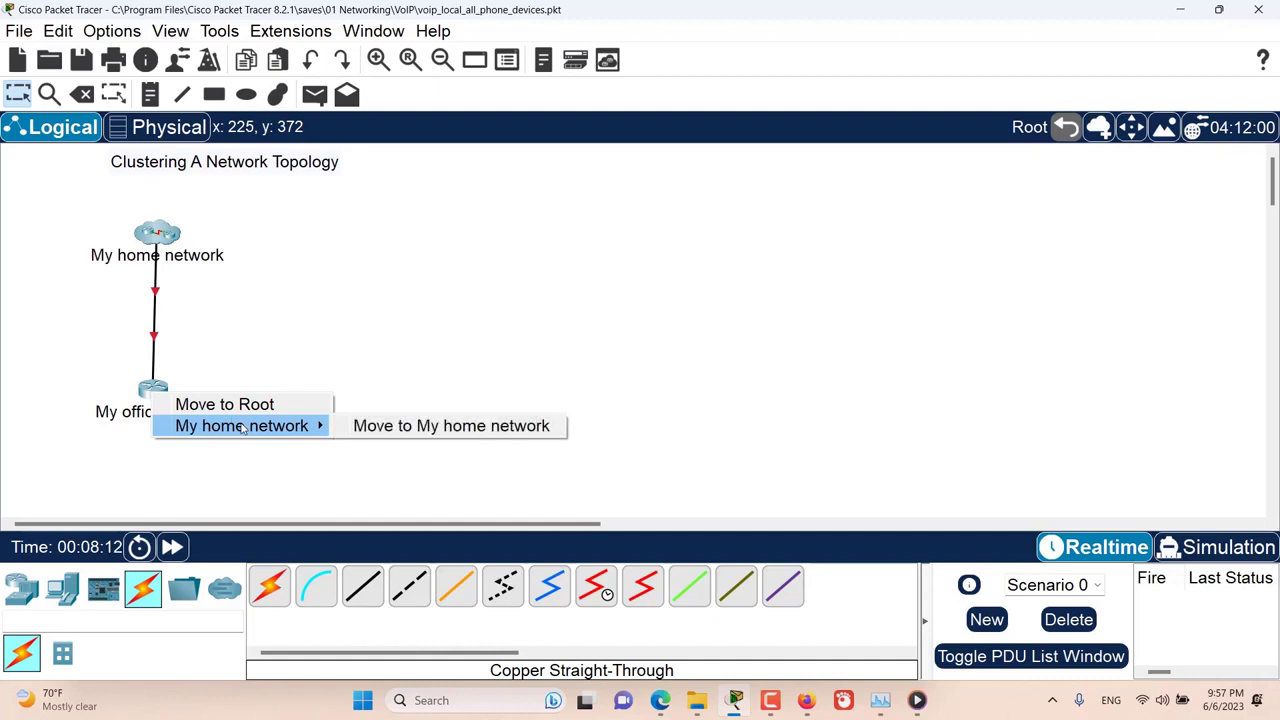
left_click(410, 434)
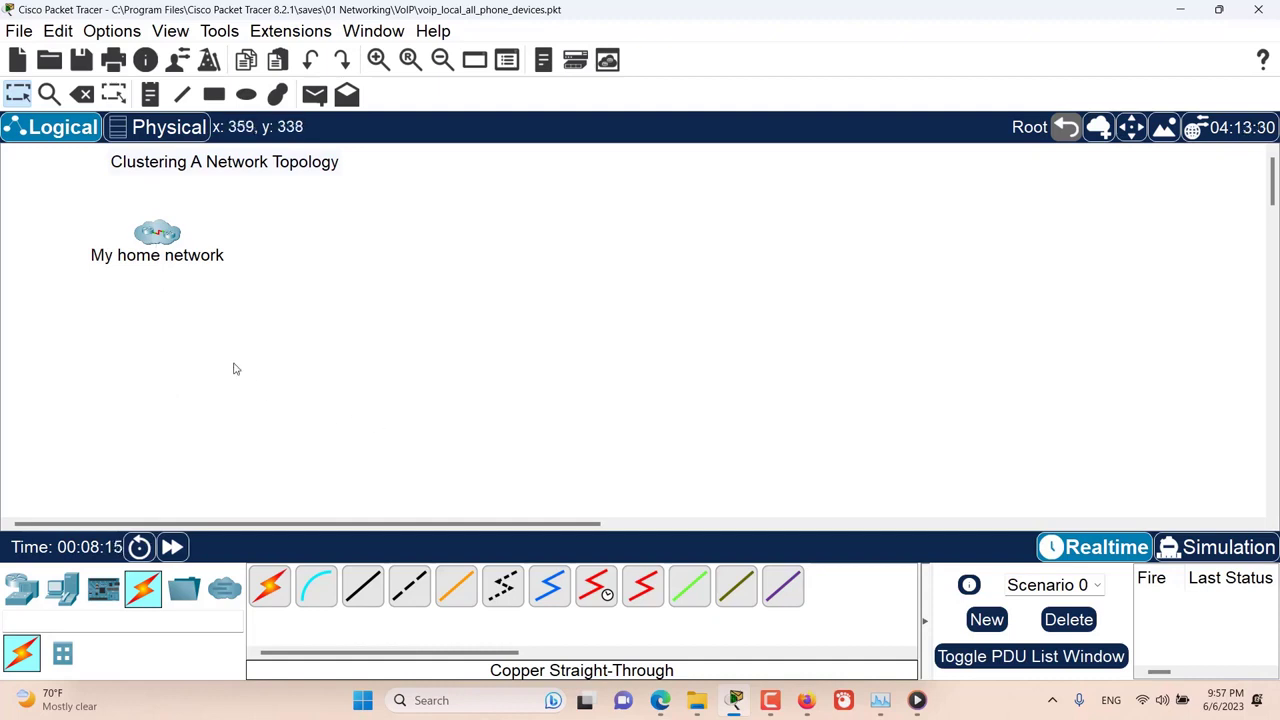
double_click(158, 237)
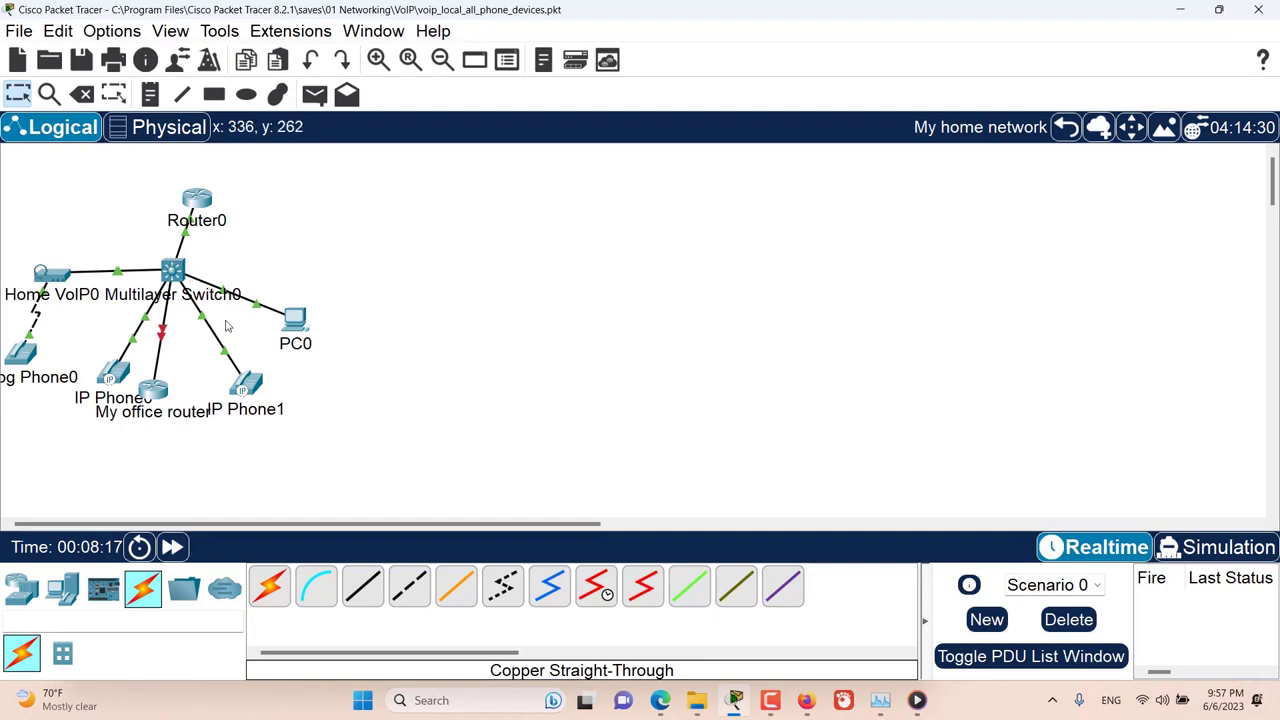
left_click_drag(158, 395, 657, 235)
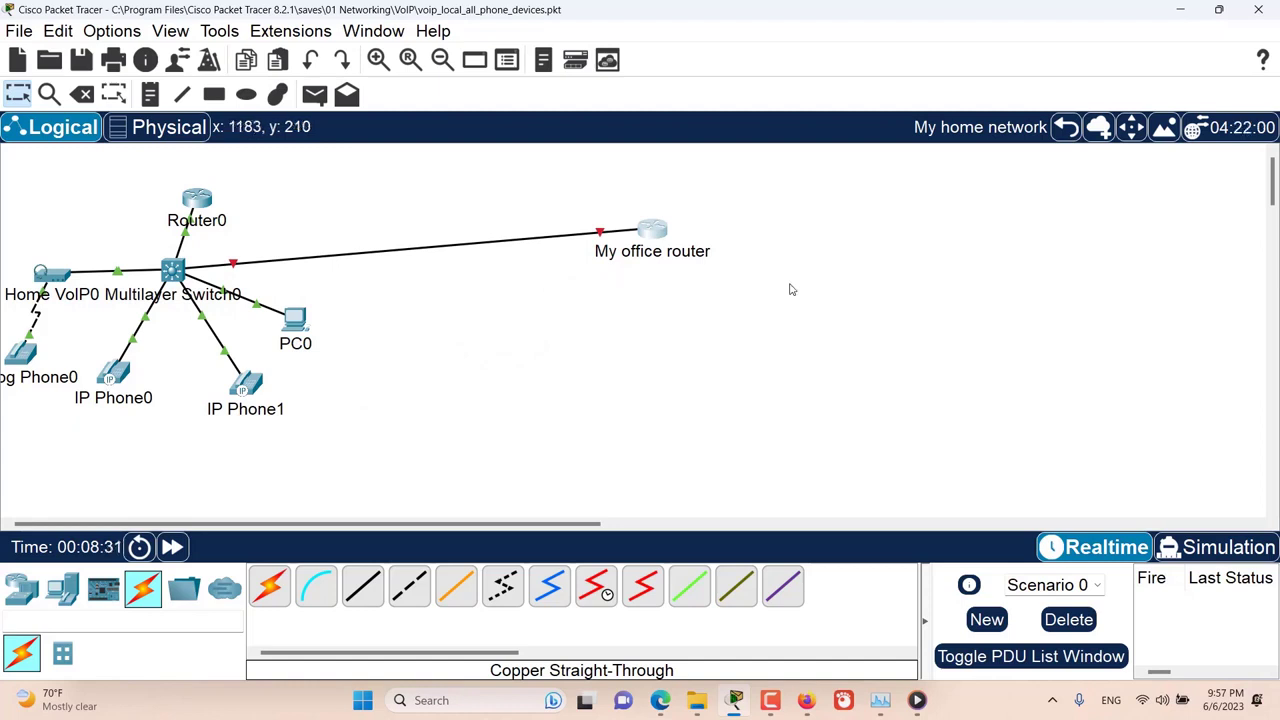
Step: Move My office router out of the cluster to Root and return to the root level
left_click(1131, 130)
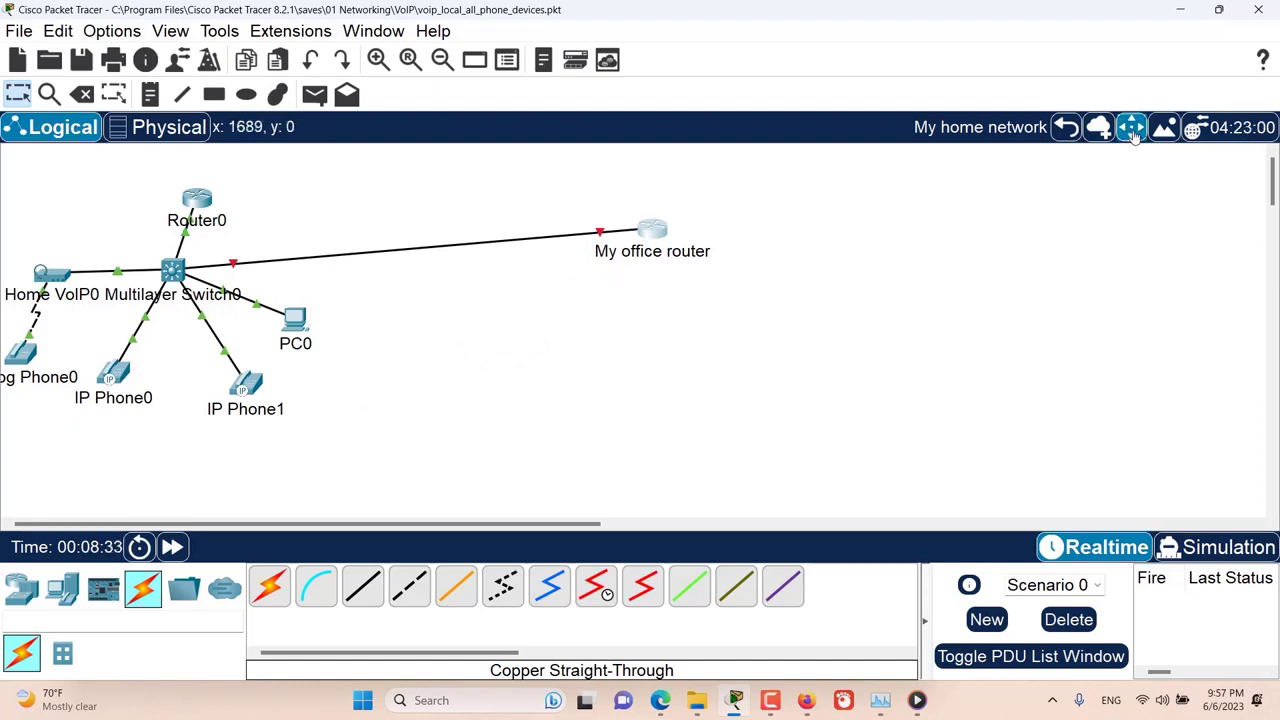
left_click(655, 231)
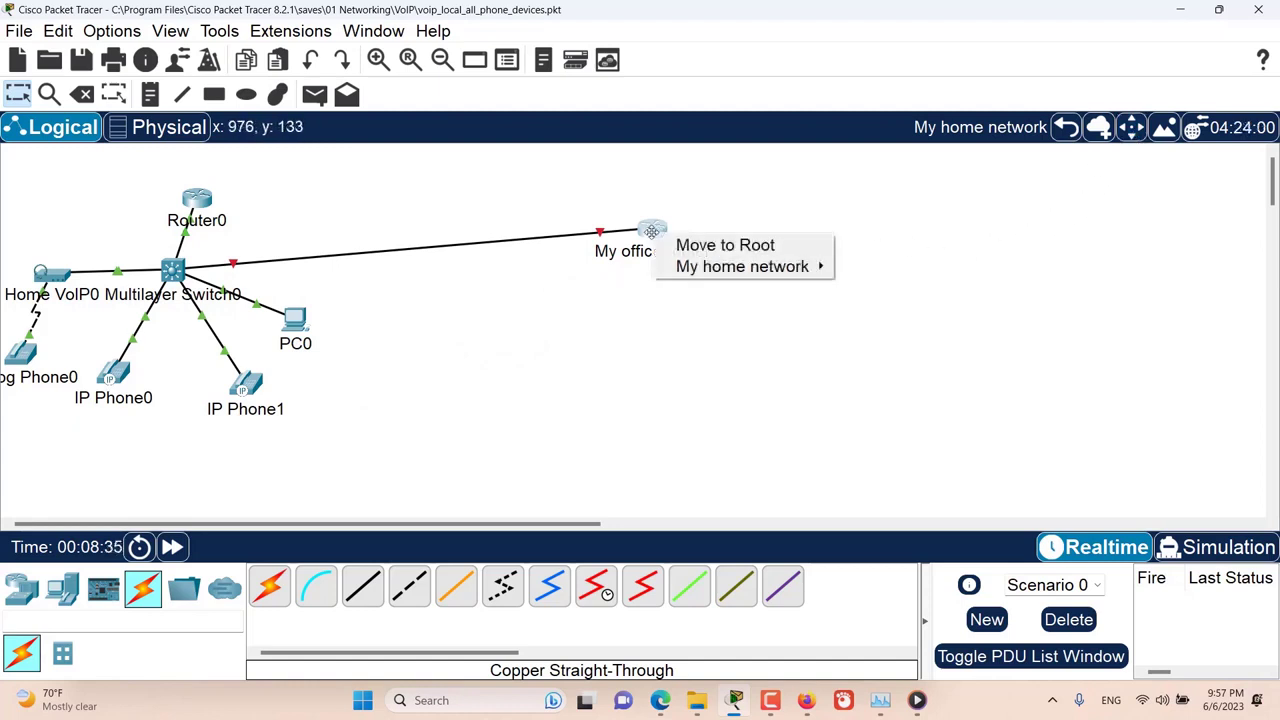
left_click(705, 244)
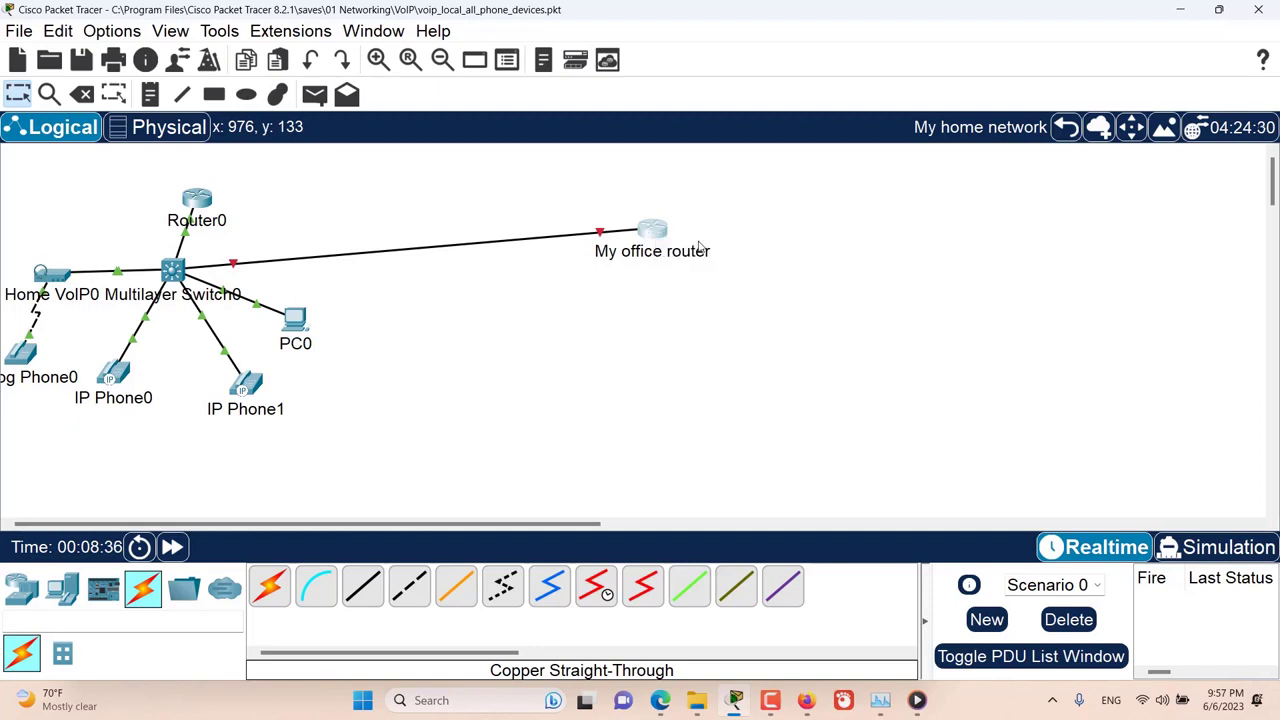
left_click(1066, 127)
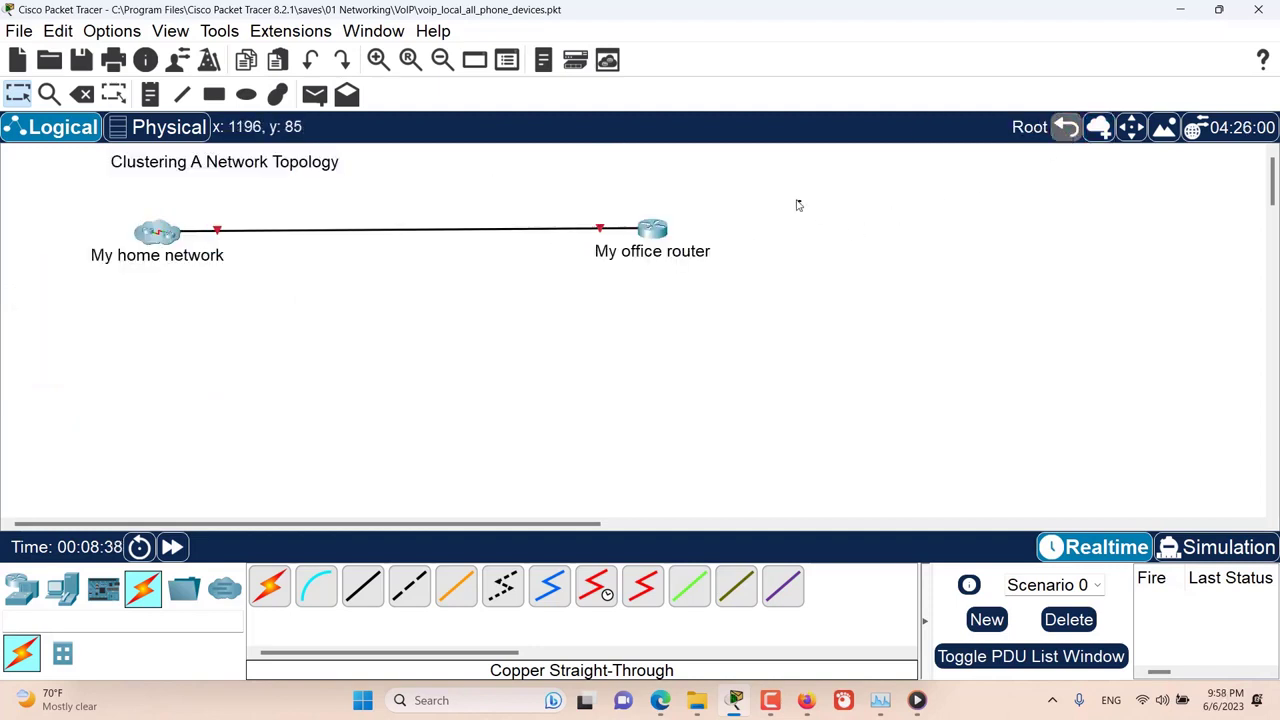
mouse_move(801, 201)
left_mouse_down()
mouse_move(663, 226)
mouse_move(541, 290)
left_mouse_up()
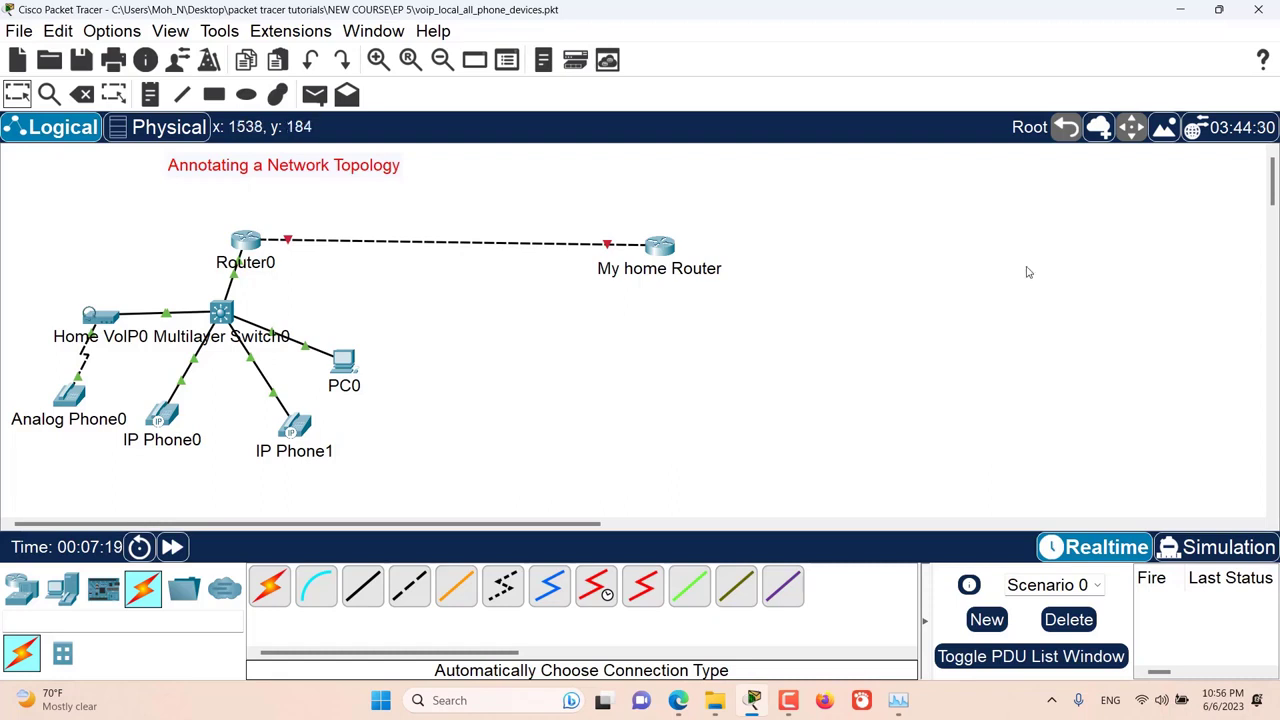
Step: Set the world map picture A_large_blank_world_map_with_oceans_marked_in_blue as the workspace background, using the original image
left_click(1166, 128)
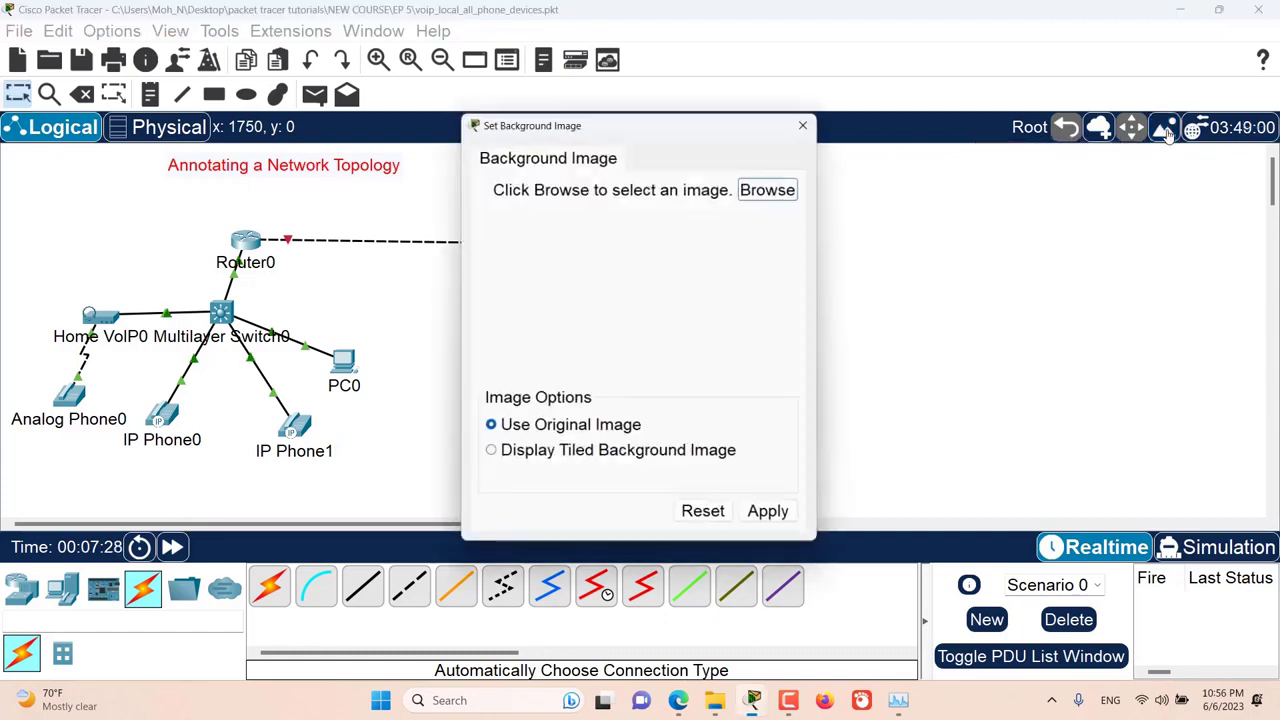
left_click(786, 182)
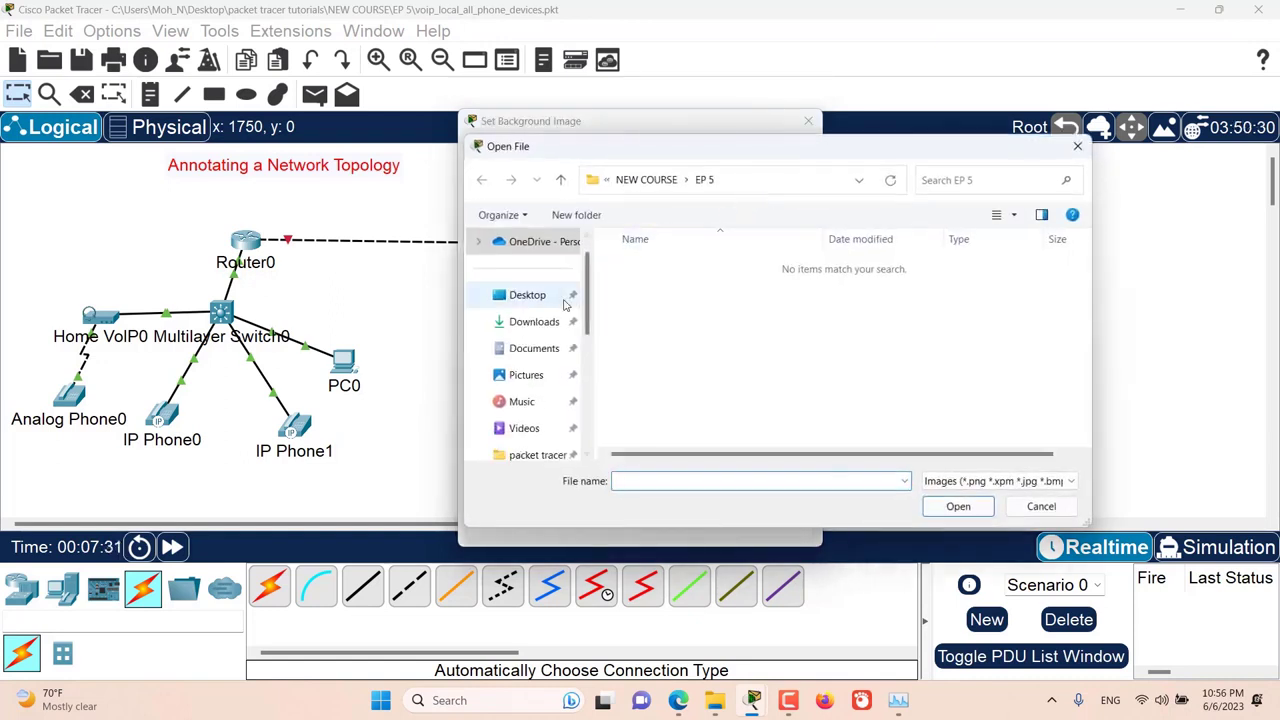
left_click(524, 375)
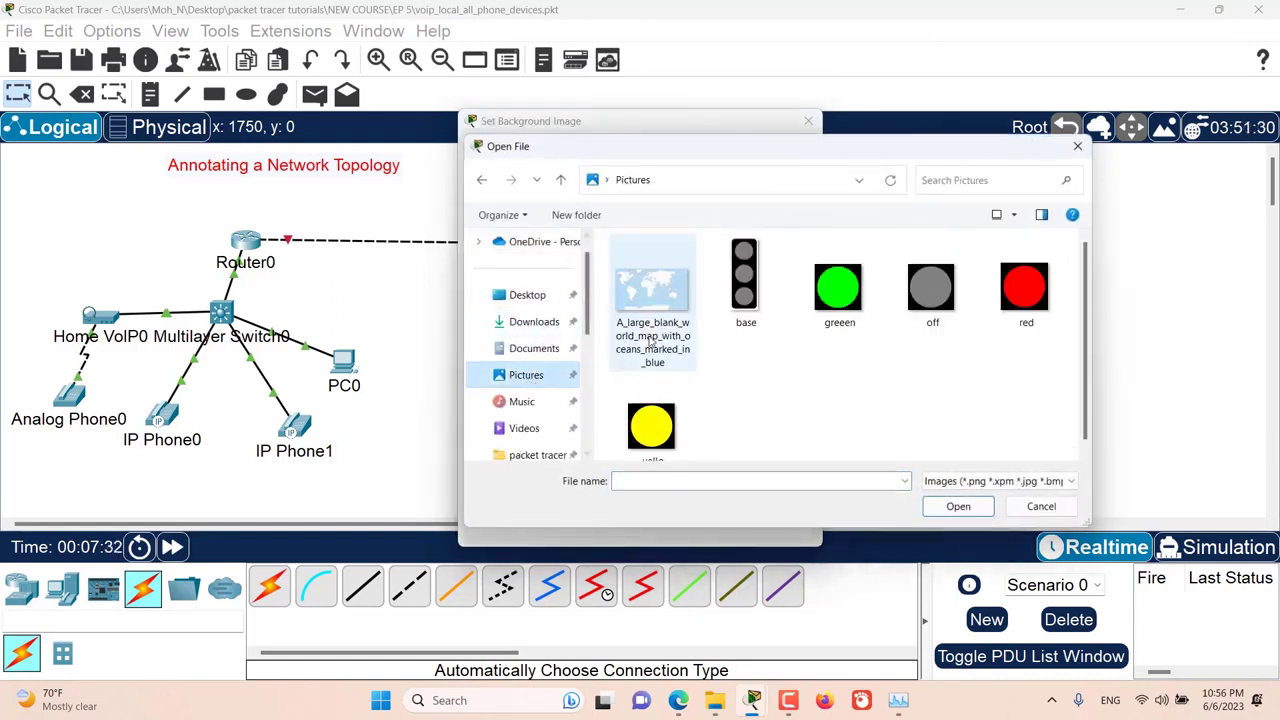
double_click(667, 320)
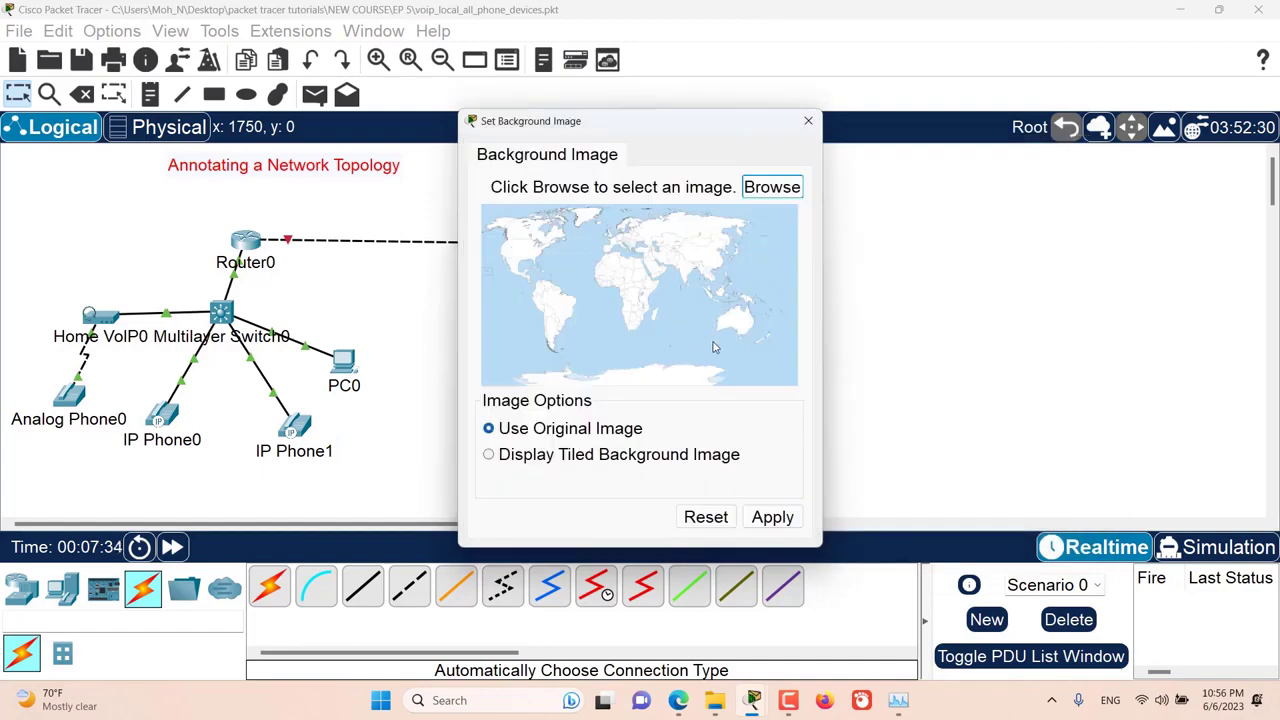
left_click(772, 518)
left_click(808, 121)
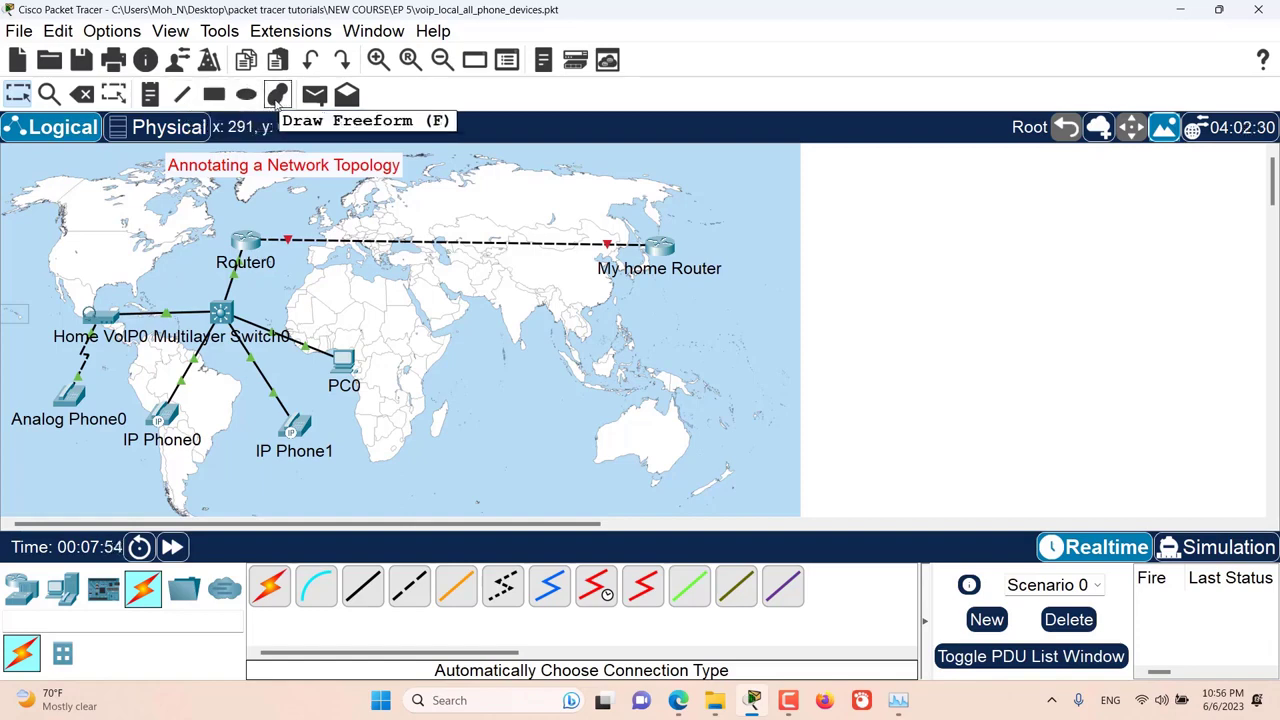
Step: Start a rectangle annotation and set its outline color to red #ff0000
left_click(214, 94)
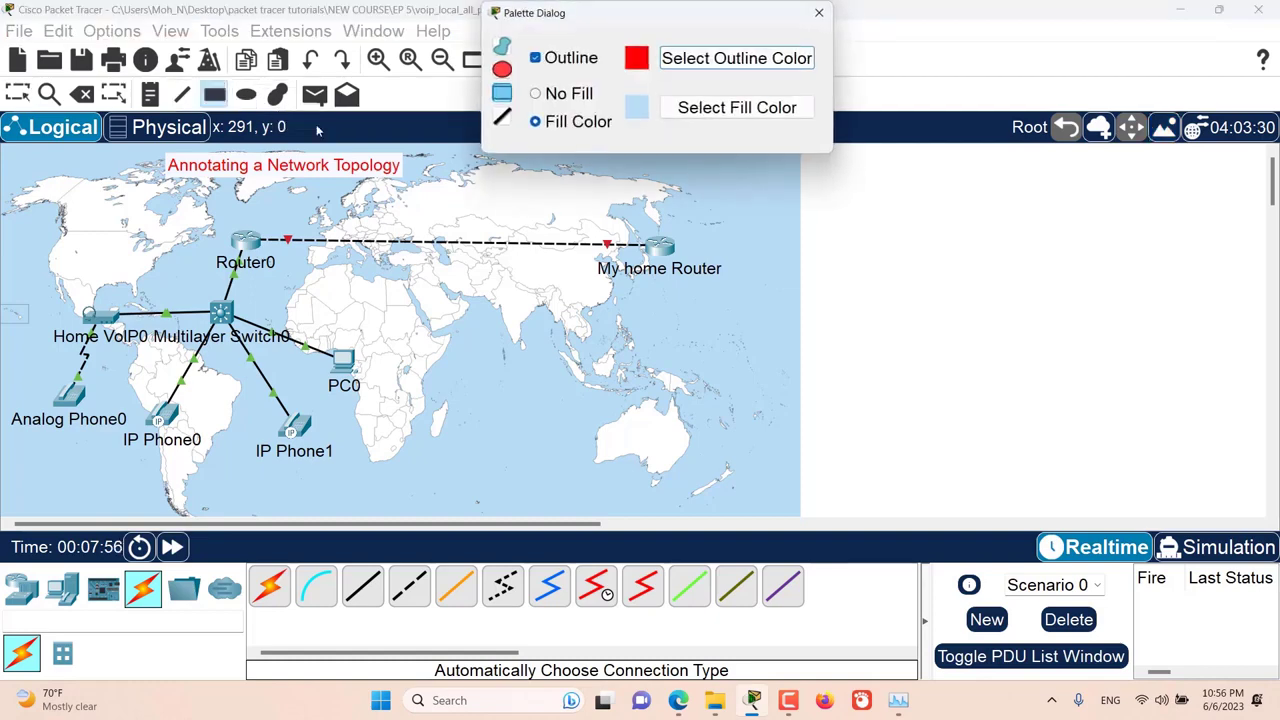
left_click_drag(536, 18, 767, 94)
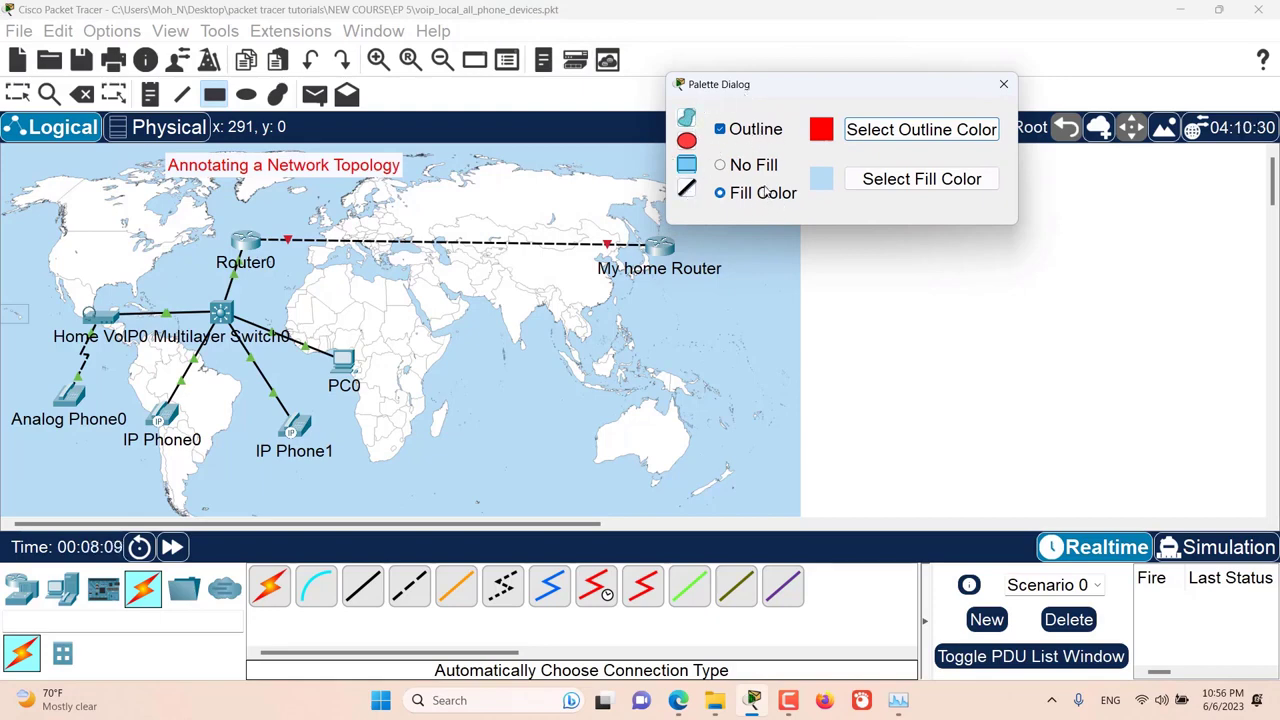
left_click(891, 128)
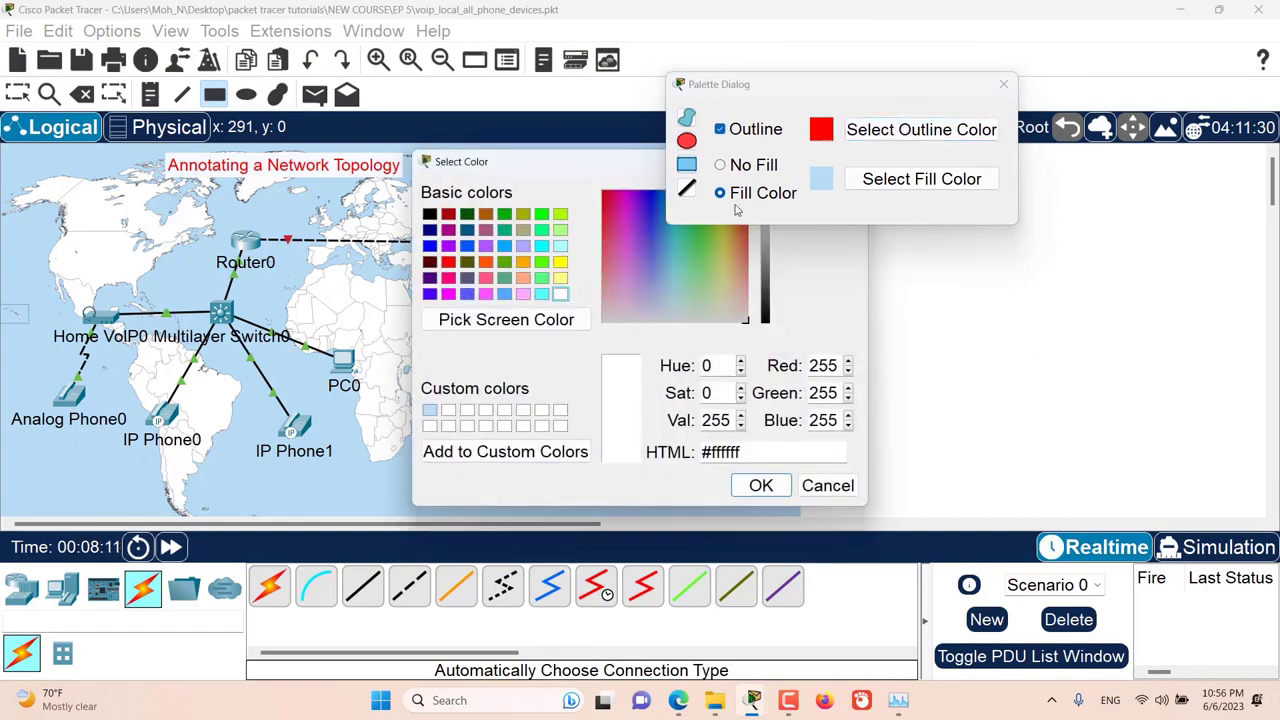
left_click(448, 262)
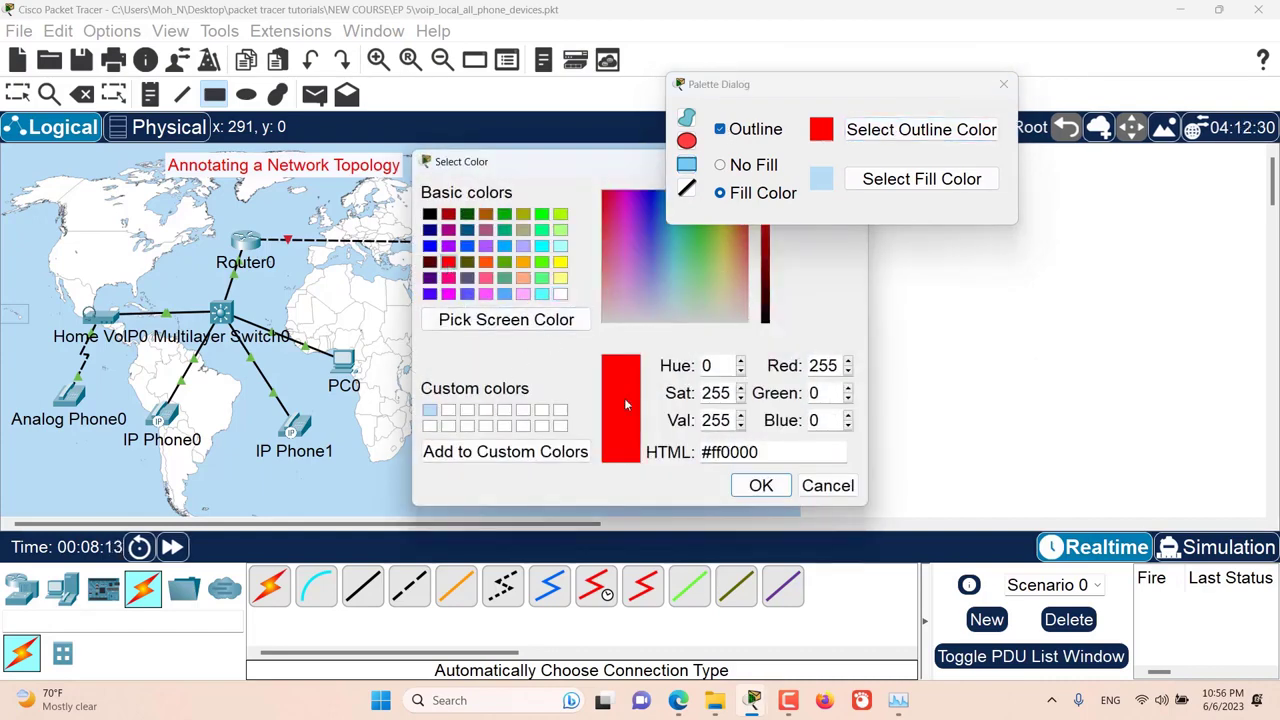
left_click(749, 490)
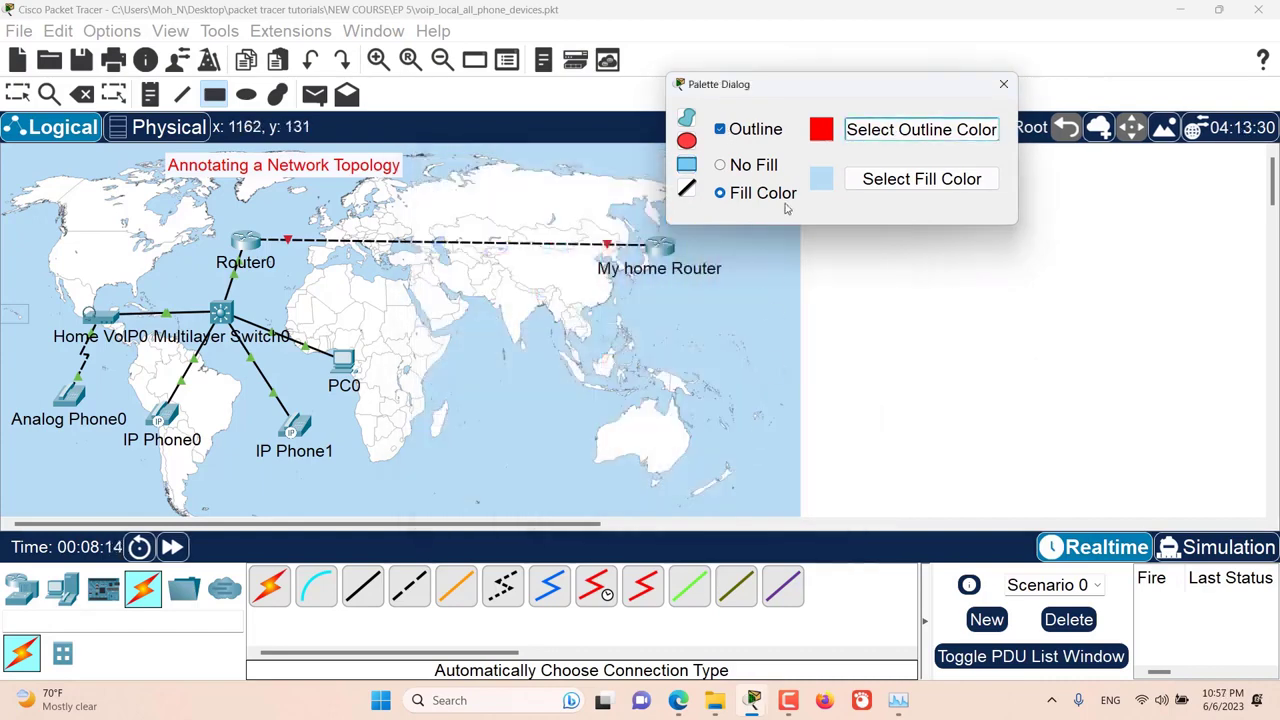
Step: Set the rectangle's fill to the map's ocean blue #b5dbf3 sampled from the screen, and draw it around Router0, the switch, PC0 and the phones
left_click(862, 180)
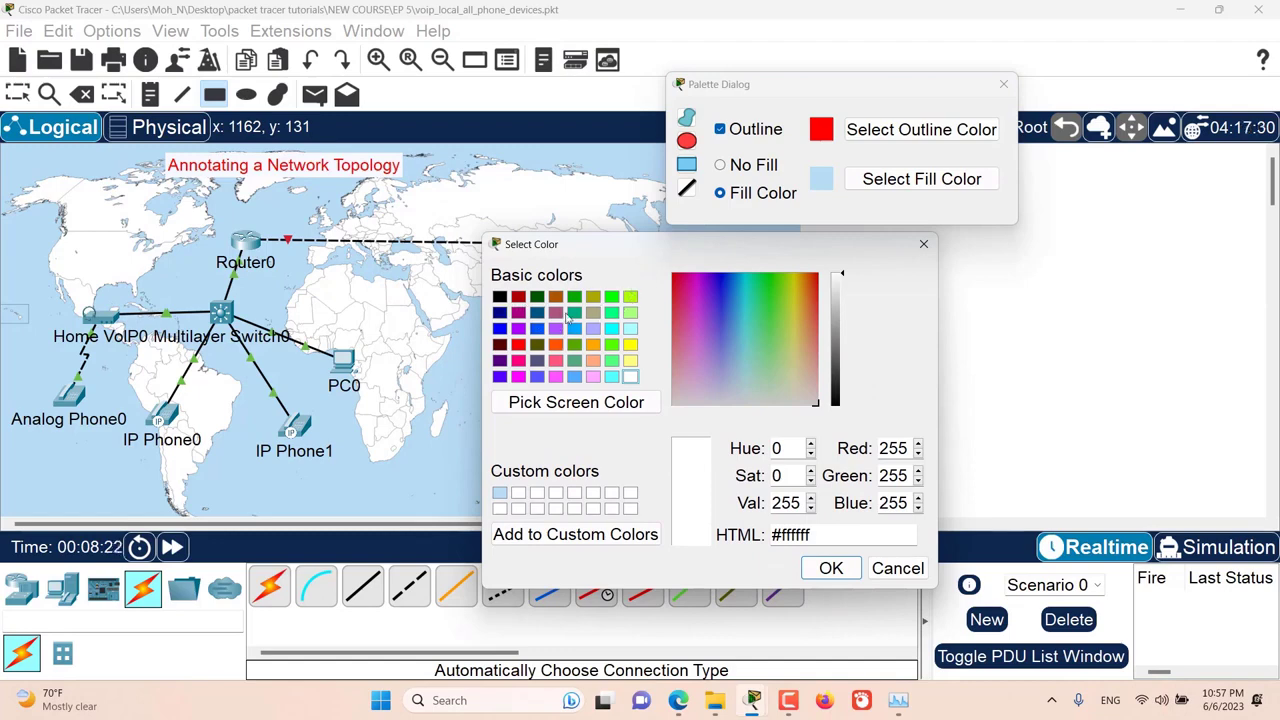
left_click_drag(757, 316, 788, 312)
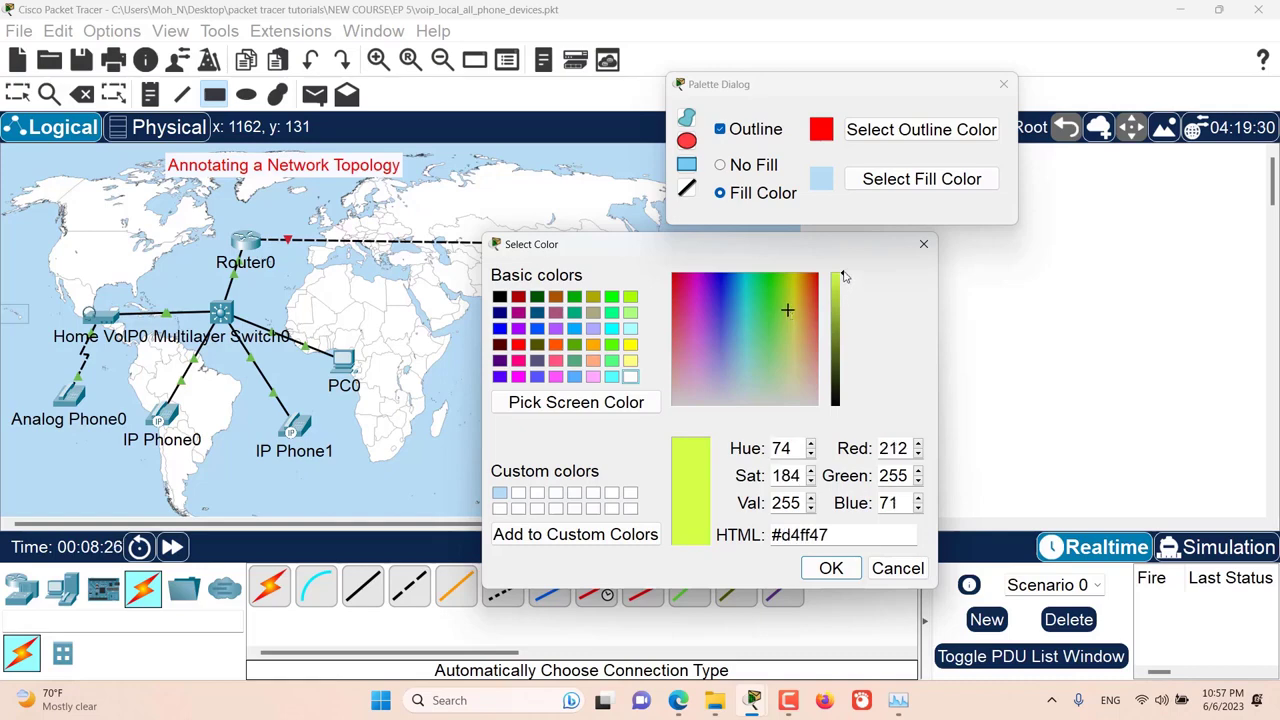
left_click_drag(843, 276, 846, 336)
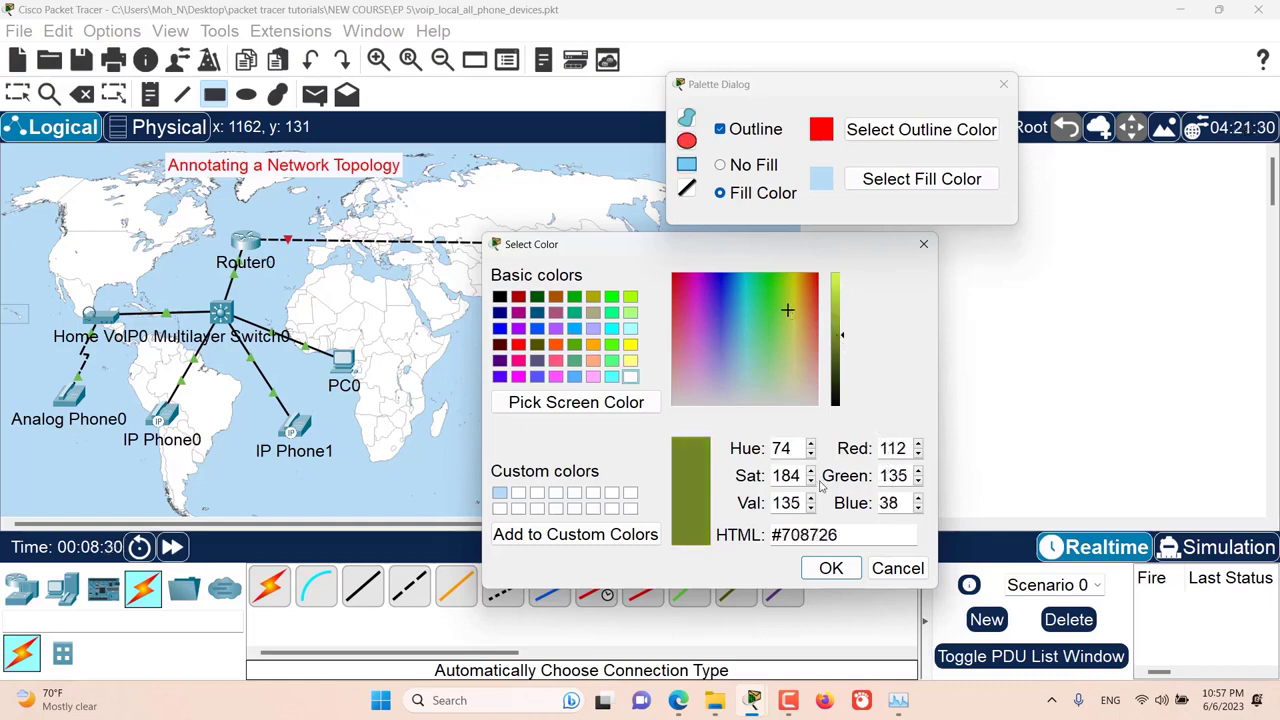
left_click(556, 412)
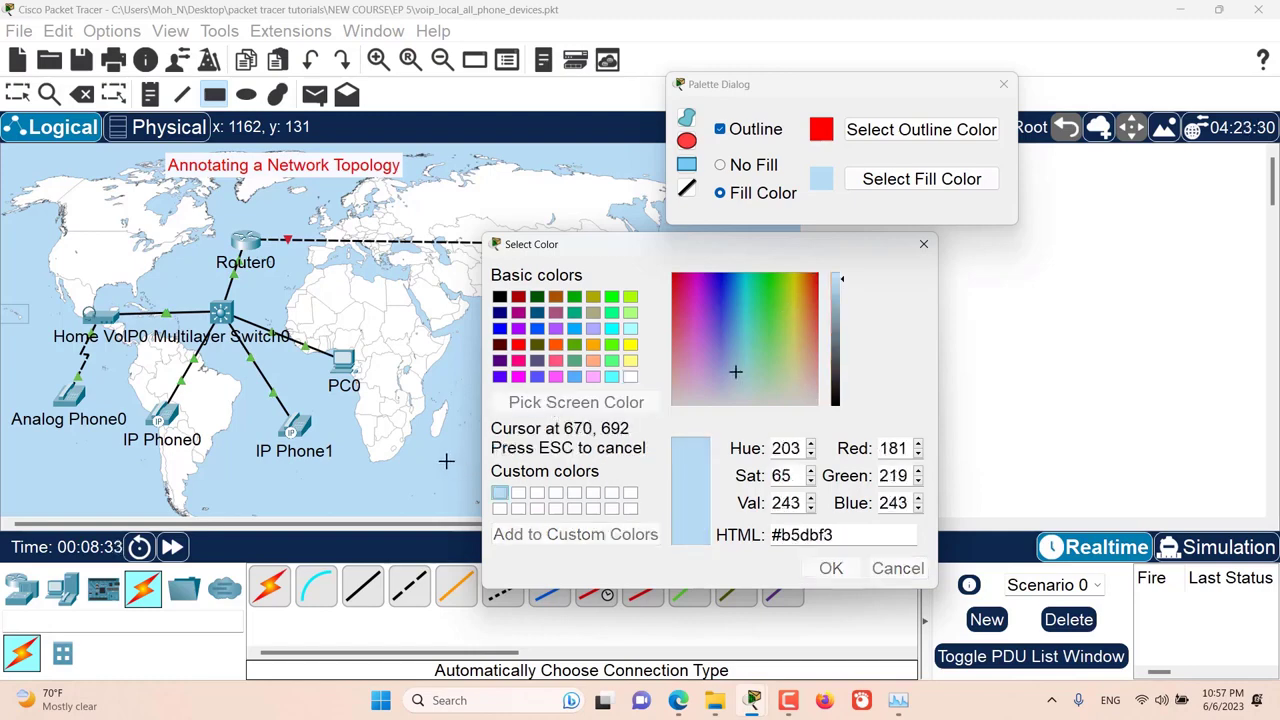
left_click(453, 468)
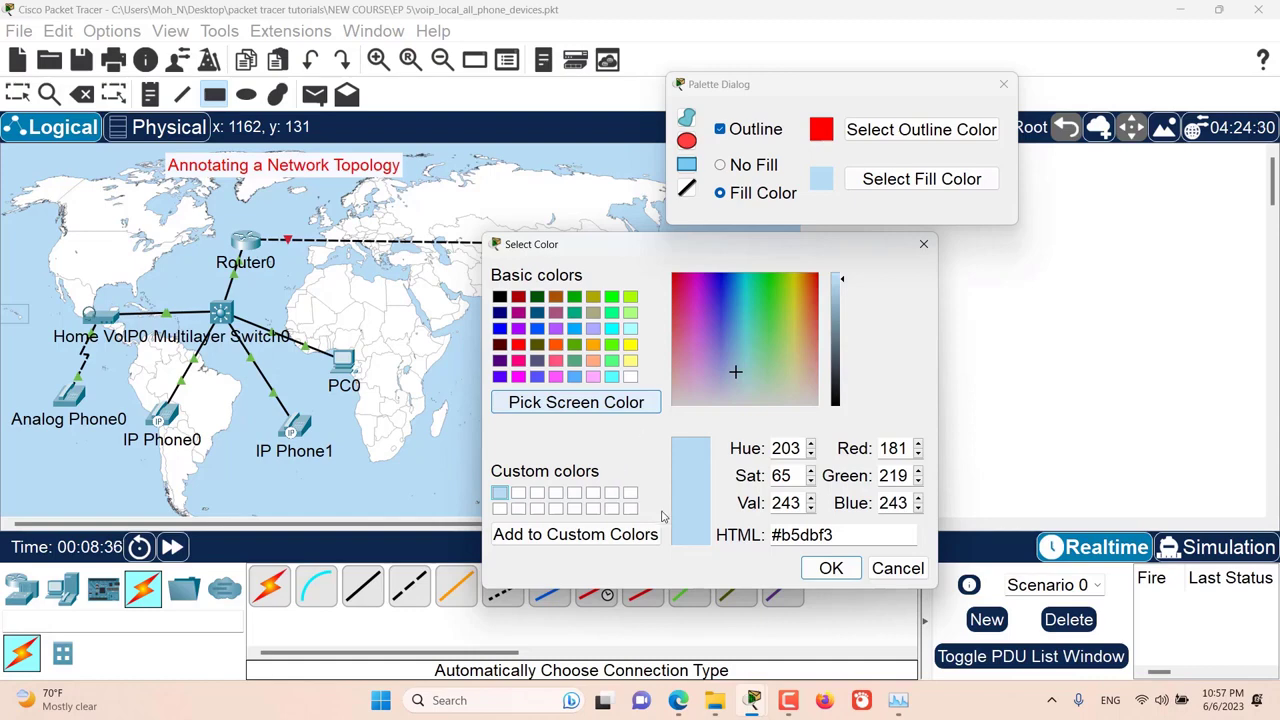
left_click(588, 540)
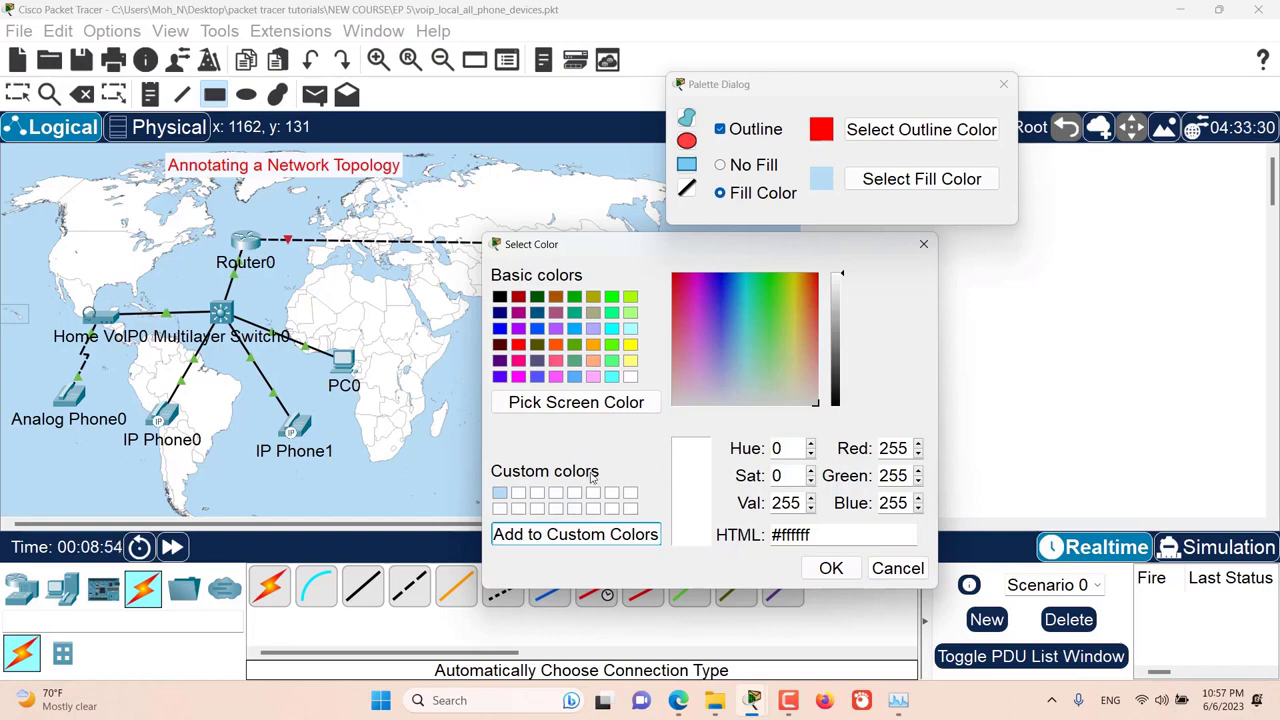
left_click(501, 493)
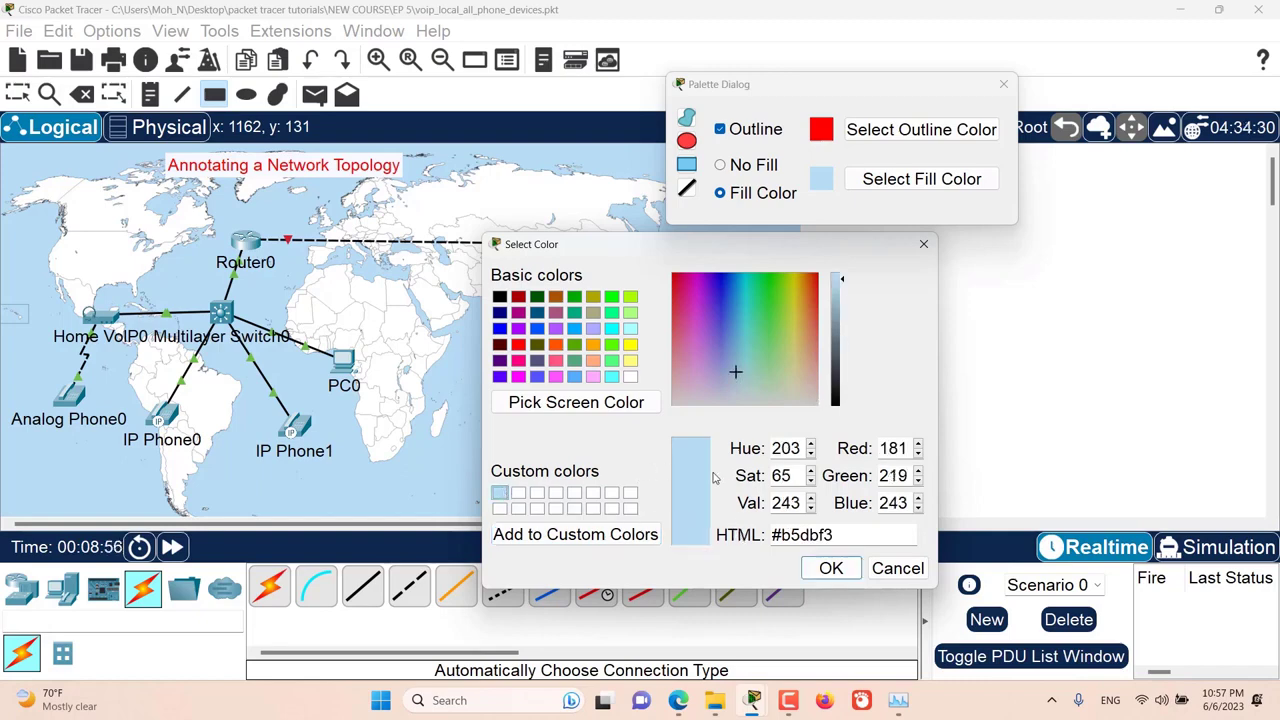
left_click(829, 568)
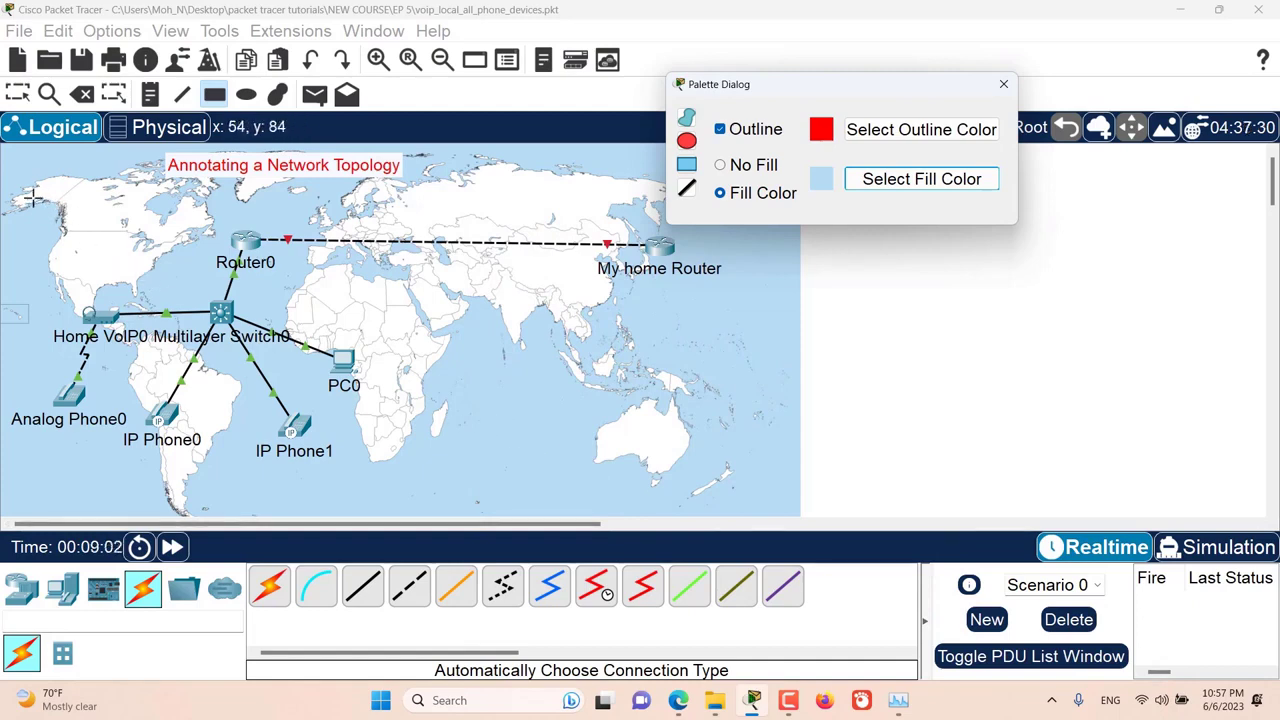
mouse_move(24, 196)
left_mouse_down()
mouse_move(183, 298)
mouse_move(340, 450)
mouse_move(384, 464)
left_mouse_up()
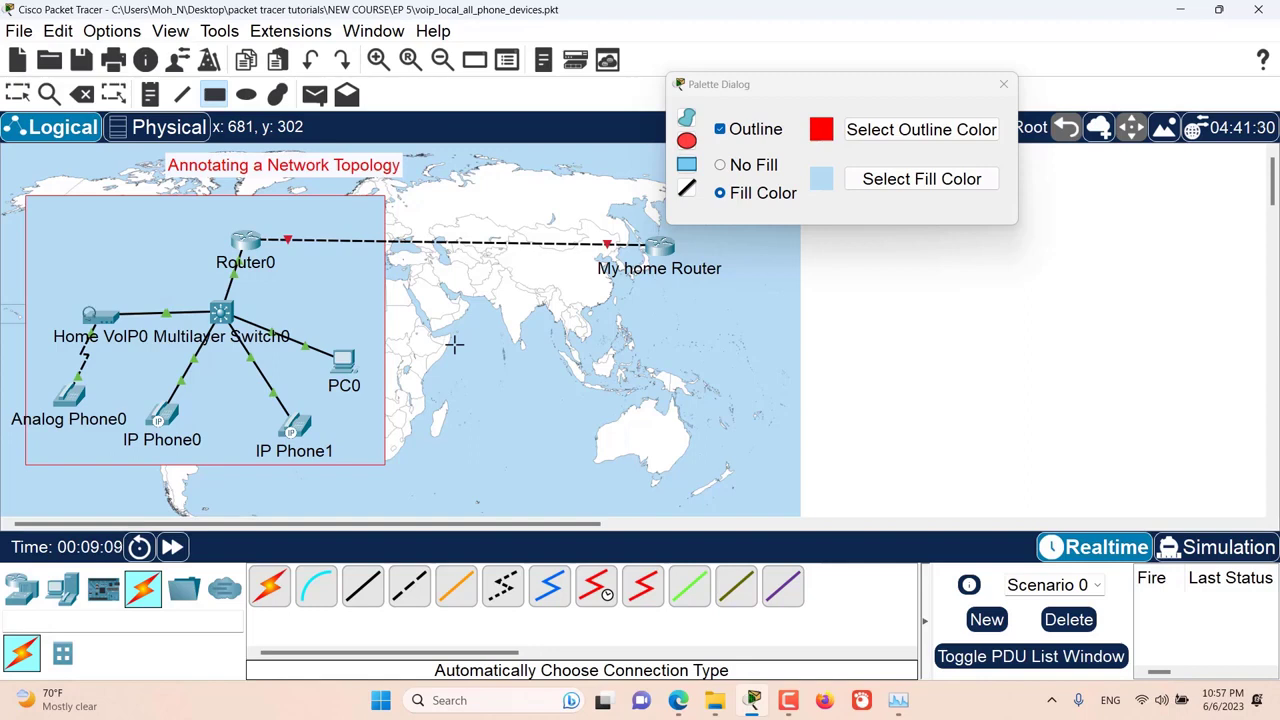
Step: Draw a second red-outlined rectangle with no fill around My home Router and close the palette
left_click_drag(711, 88, 815, 87)
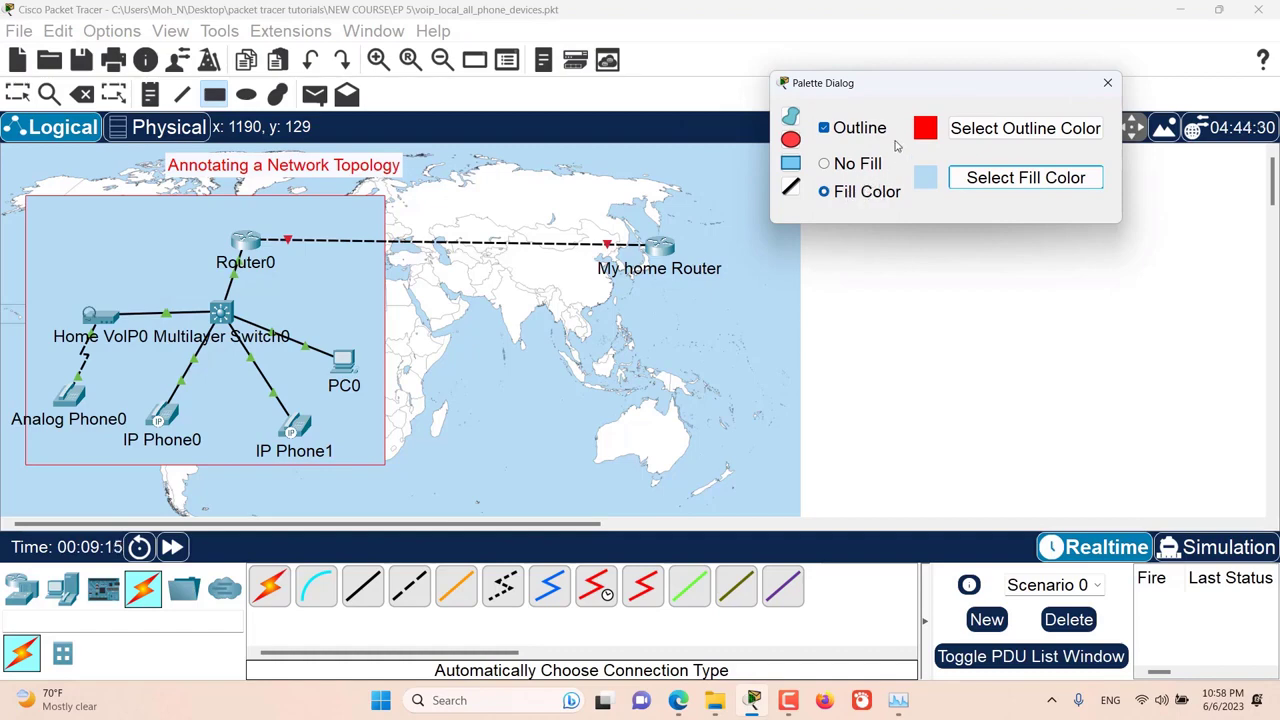
left_click(830, 176)
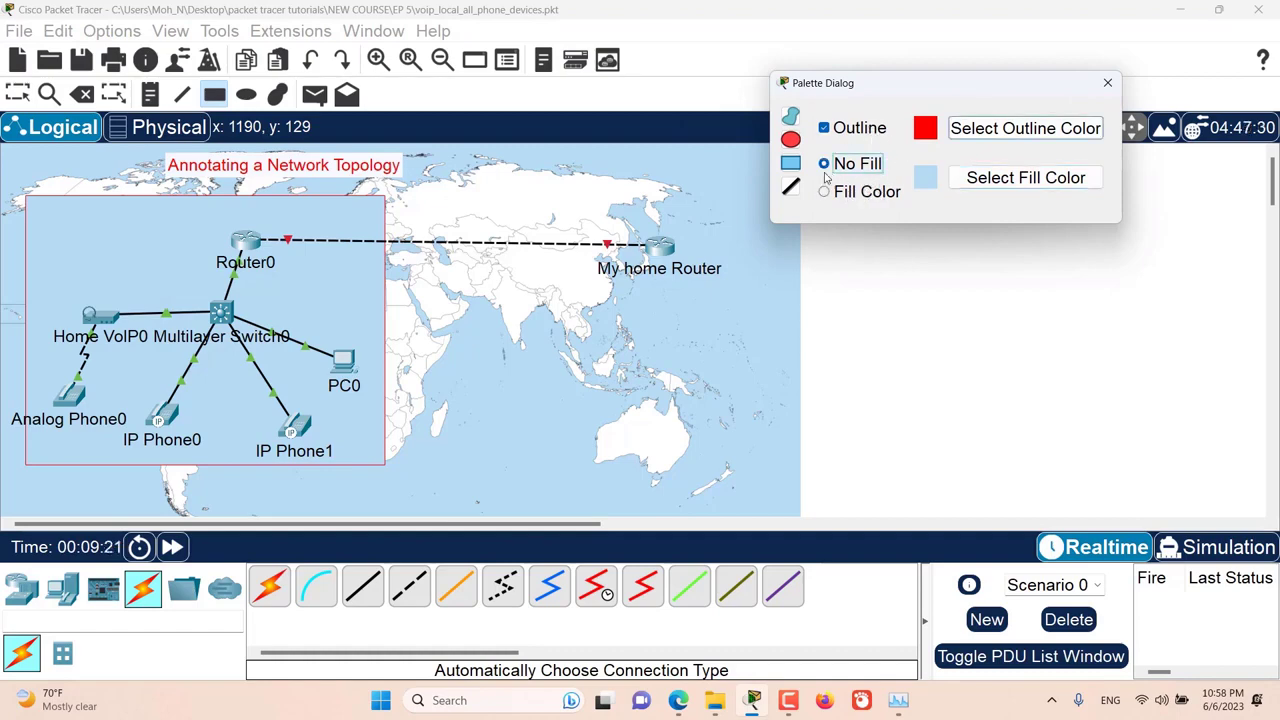
mouse_move(550, 185)
left_mouse_down()
mouse_move(763, 349)
mouse_move(757, 340)
left_mouse_up()
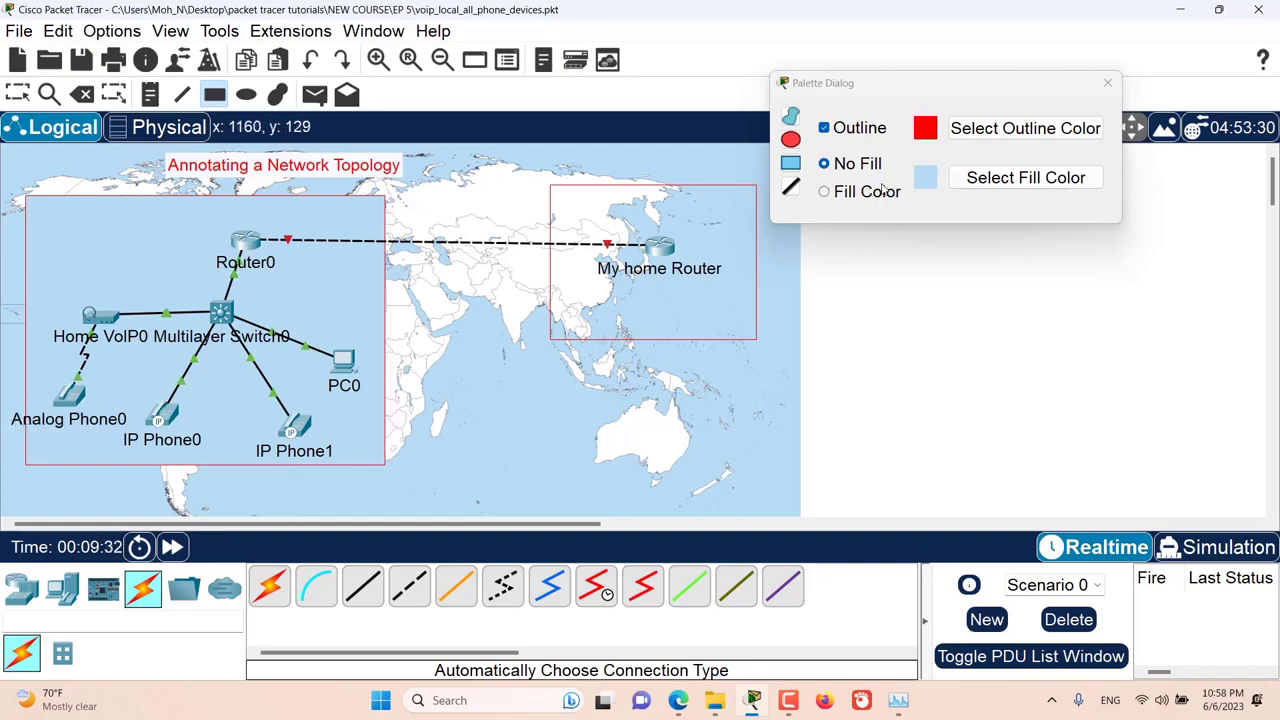
left_click(1108, 84)
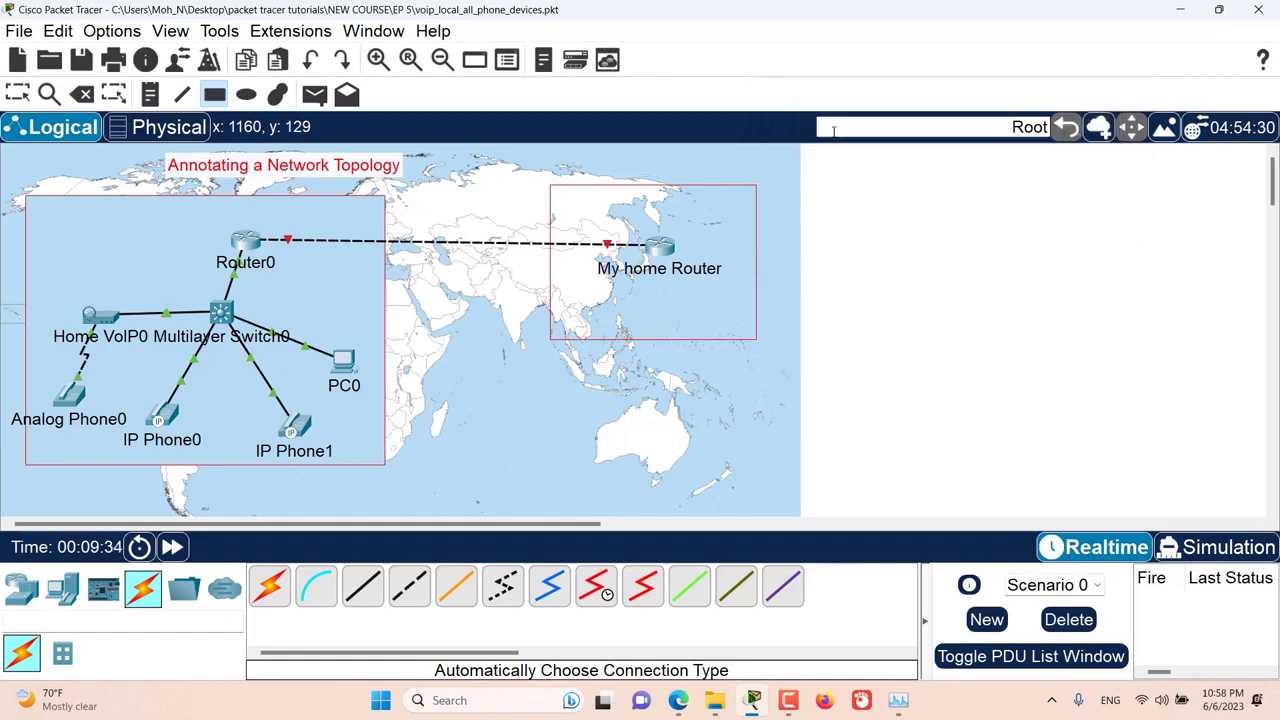
Step: Enlarge the filled rectangle slightly and move it west so that it encloses Analog Phone0 and the other office devices
left_click(113, 97)
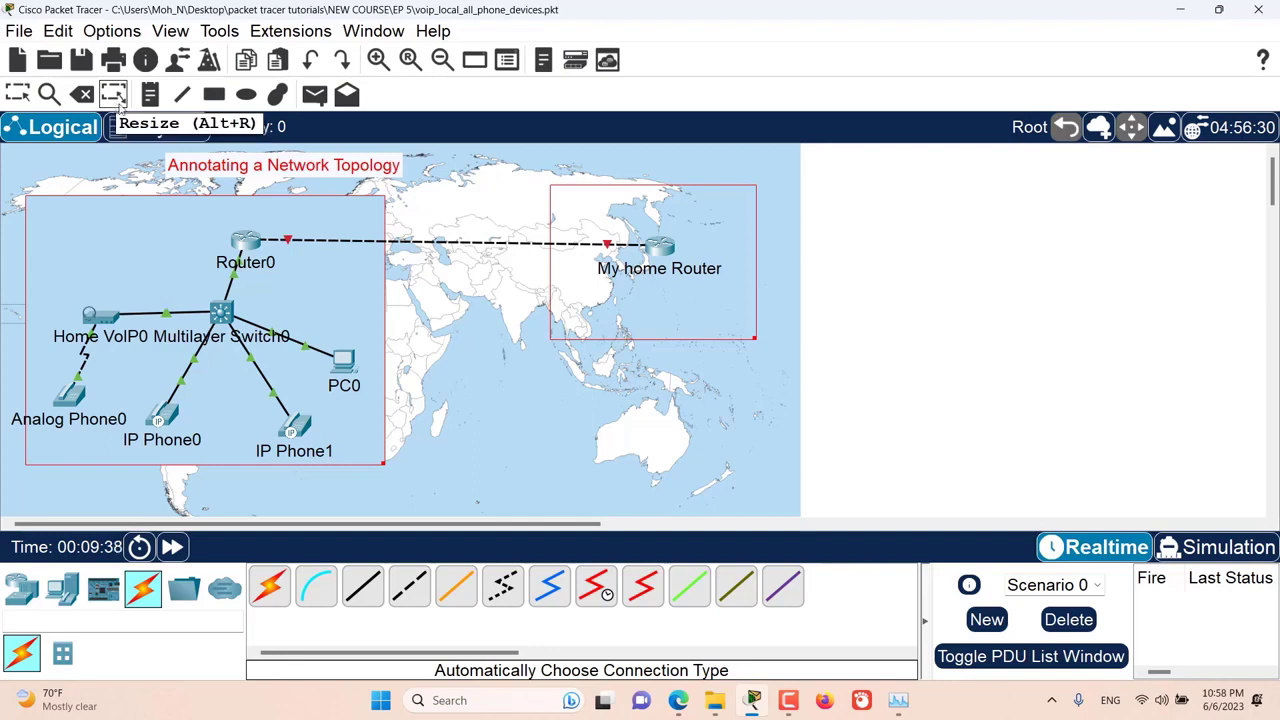
left_click_drag(384, 466, 410, 482)
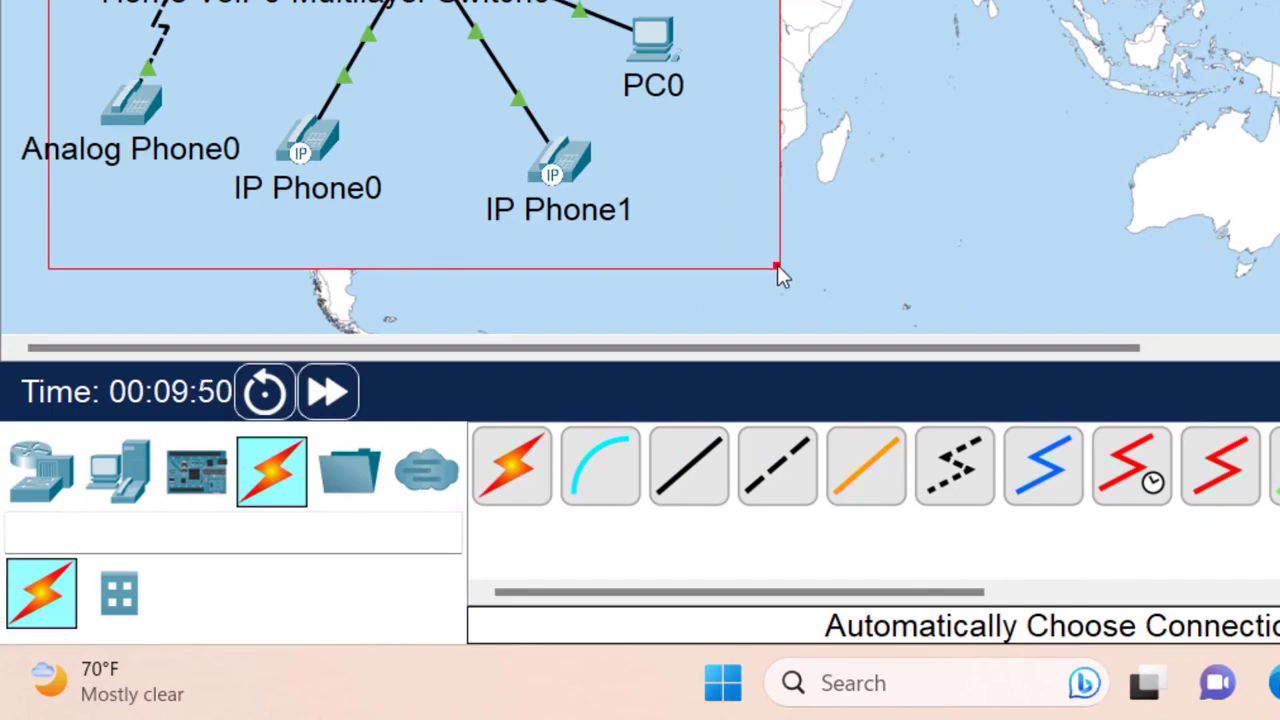
left_click_drag(777, 265, 792, 271)
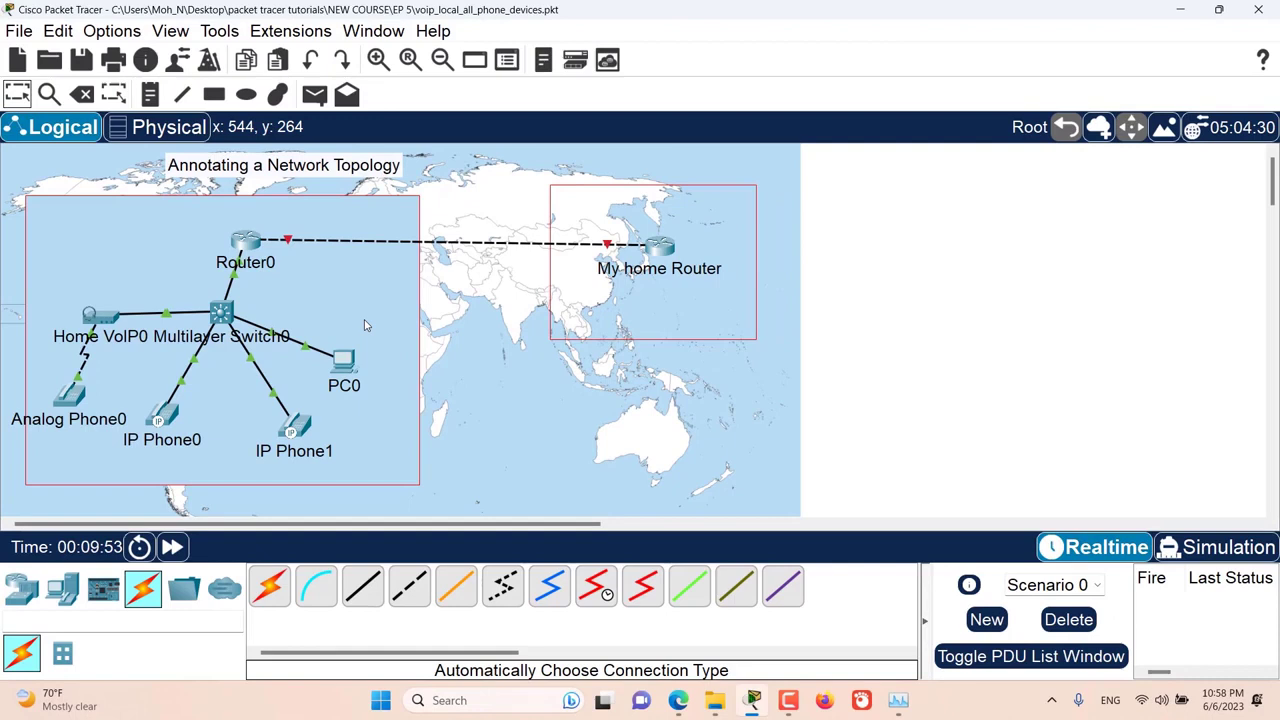
key("Escape")
left_click_drag(365, 325, 344, 326)
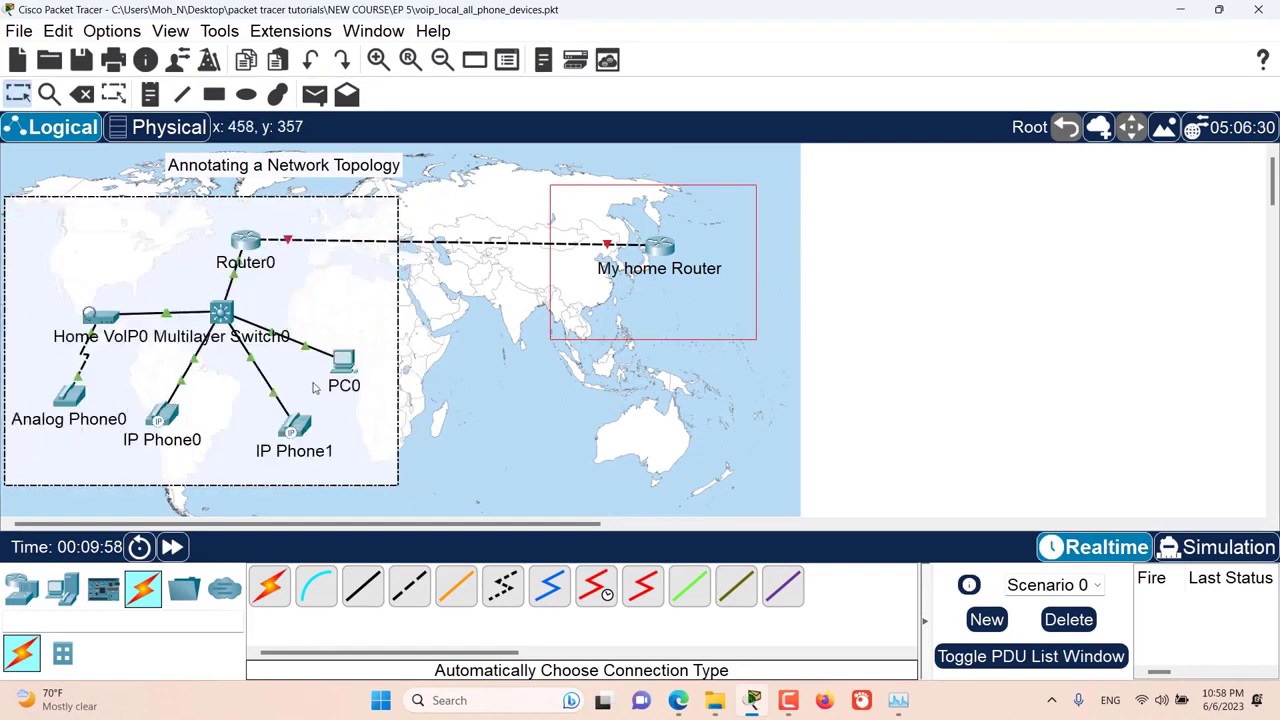
left_click(462, 369)
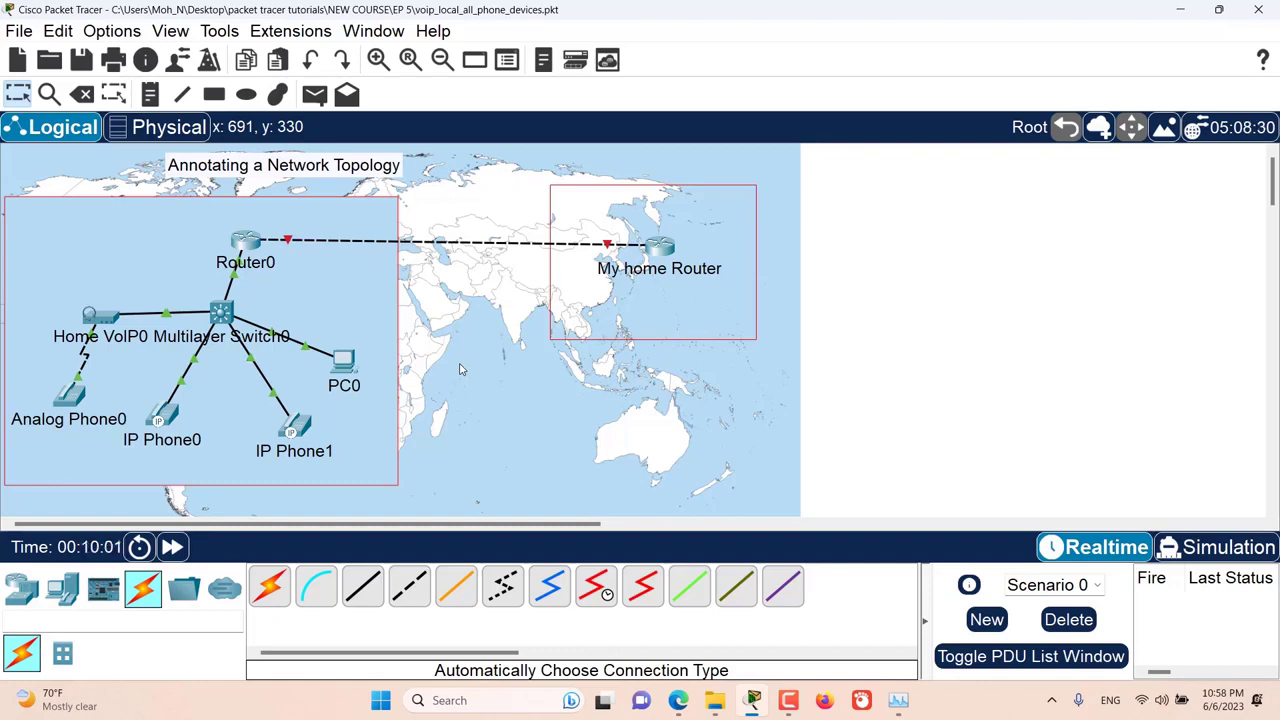
Step: Add the note "My office" inside the filled rectangle and the note "My Home" above My home Router
left_click(151, 101)
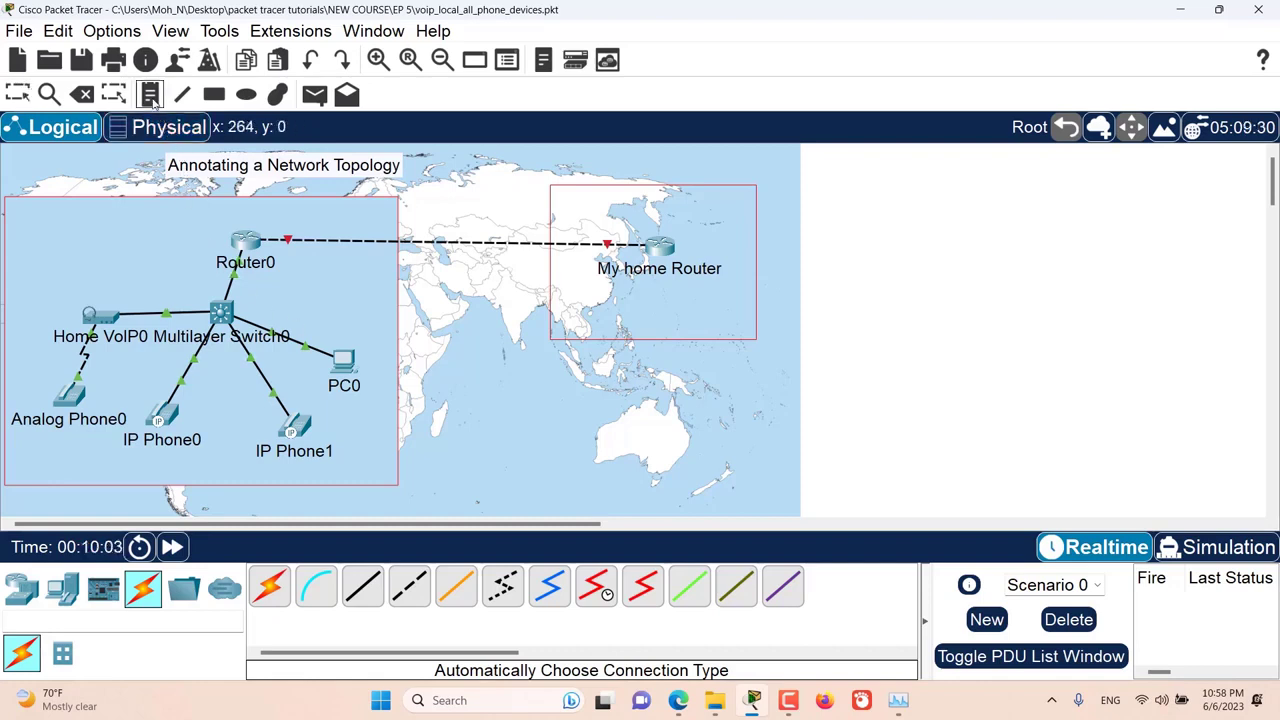
left_click(54, 208)
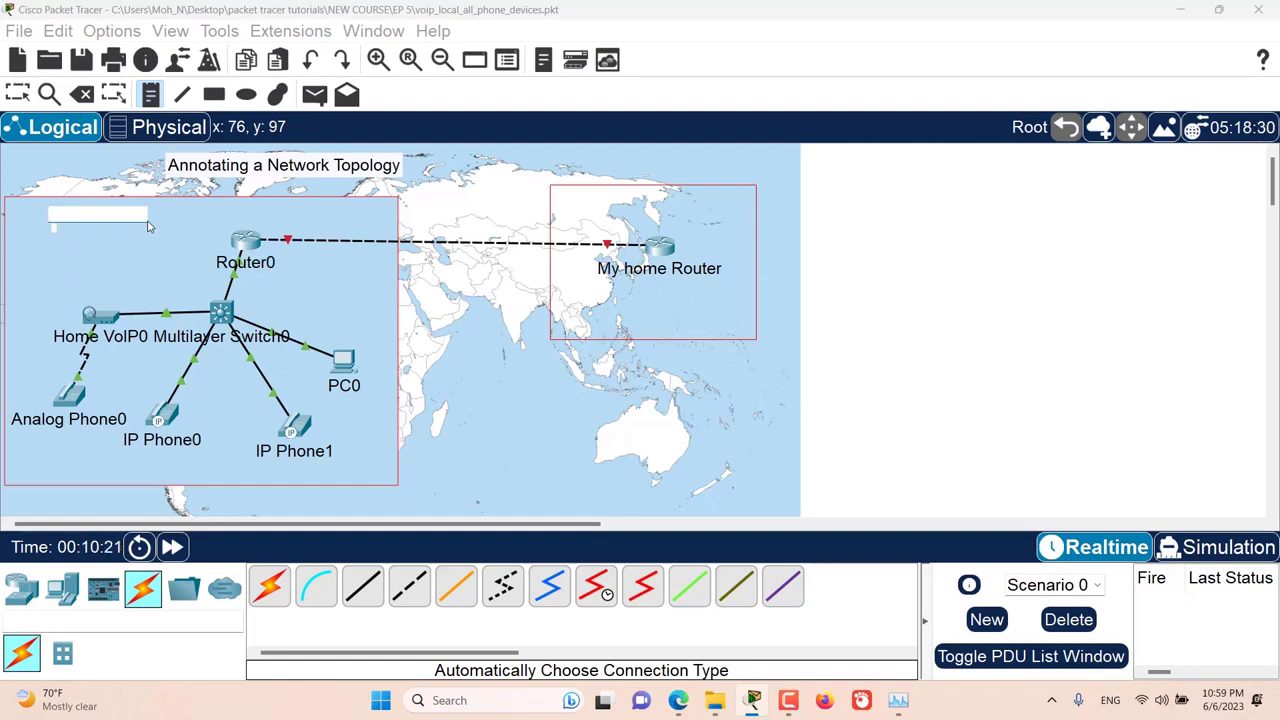
type("My office")
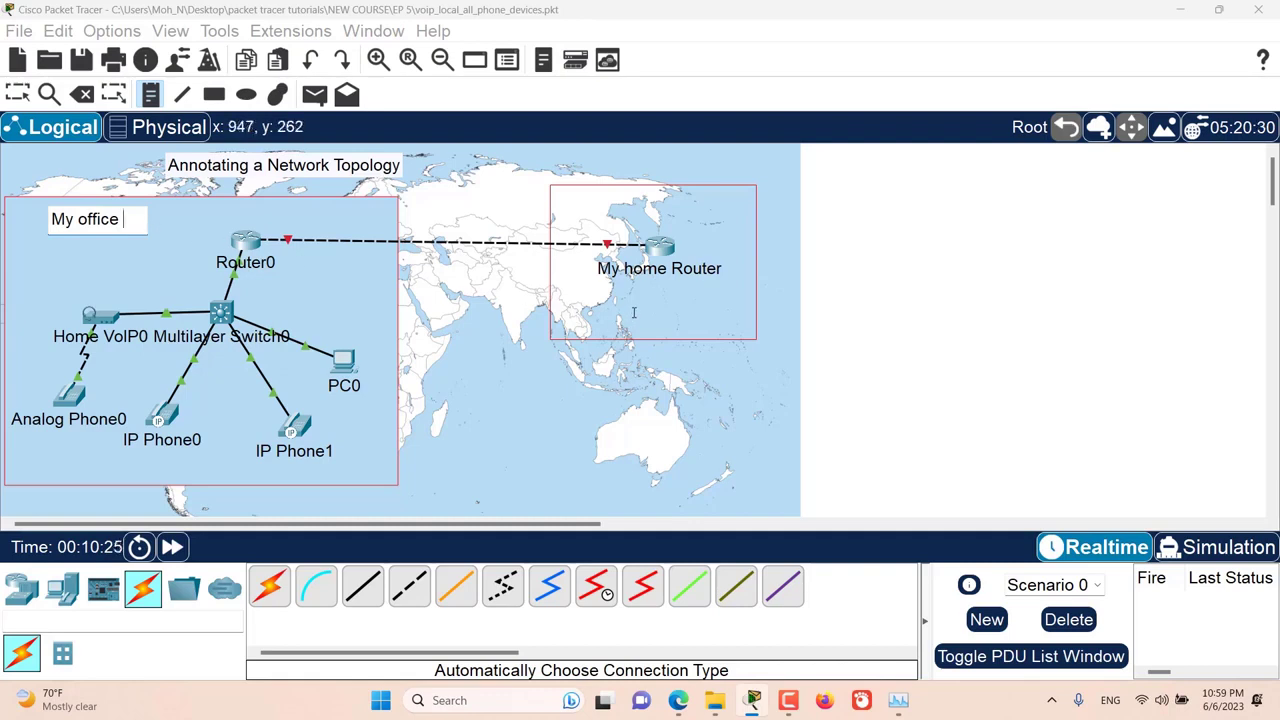
left_click(670, 209)
type("My ")
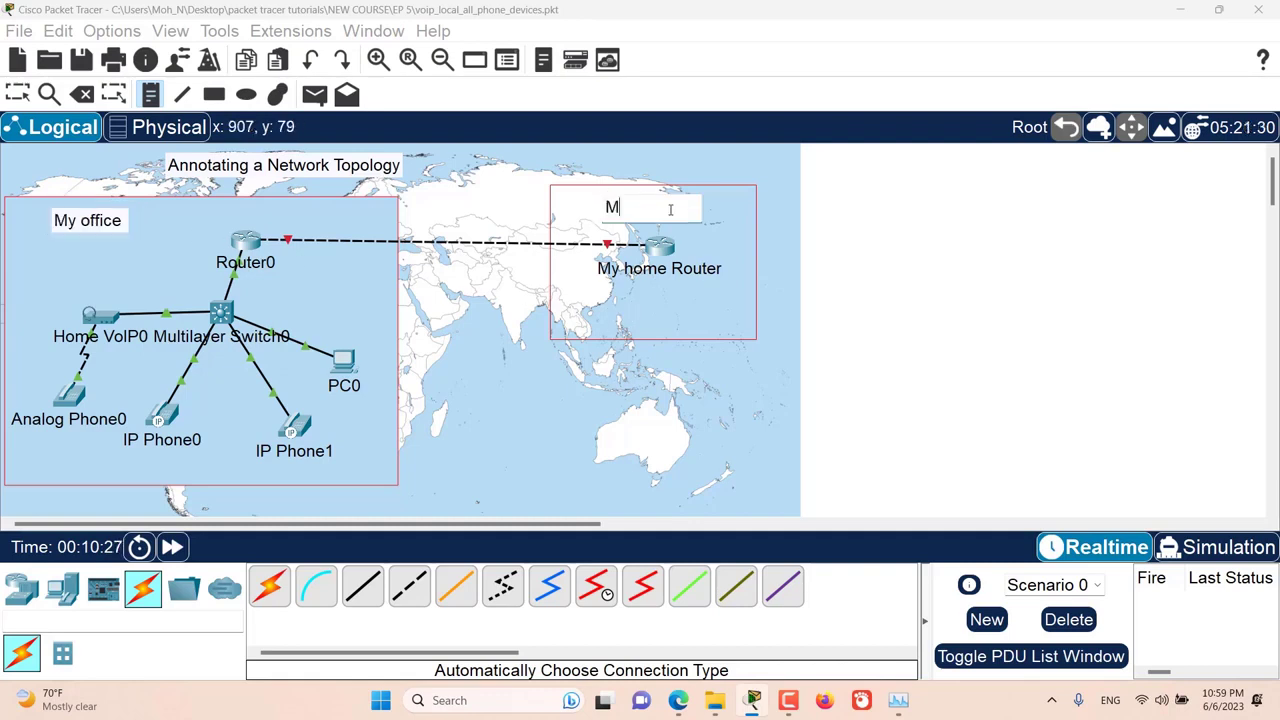
type("Home")
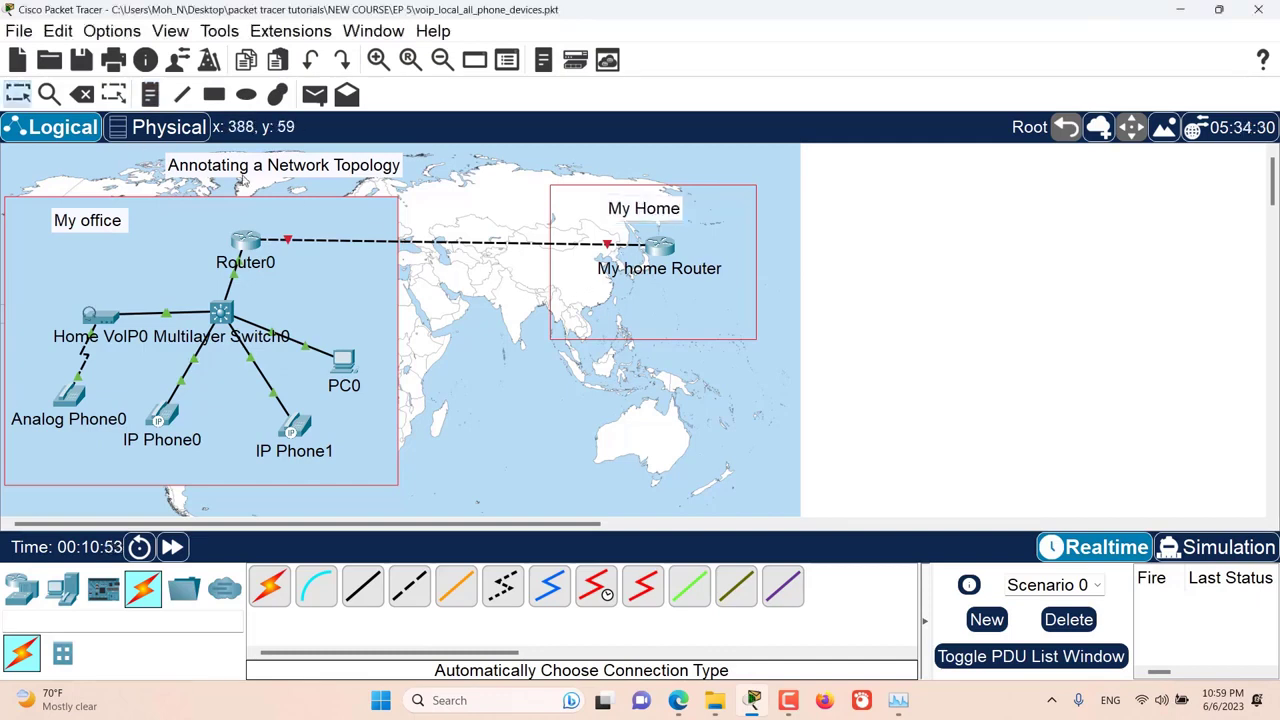
Step: Add a note reading 152.243.211.1 just below the My home Router label and return to selection mode
left_click(155, 97)
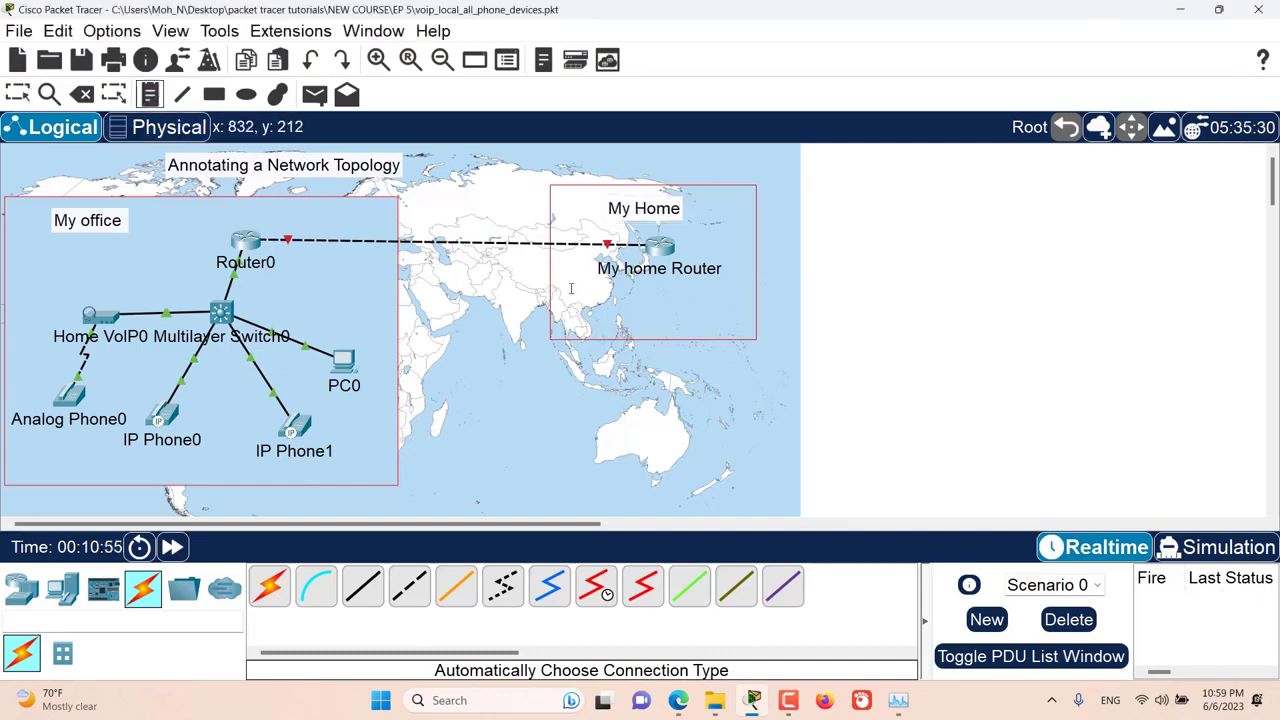
left_click(620, 290)
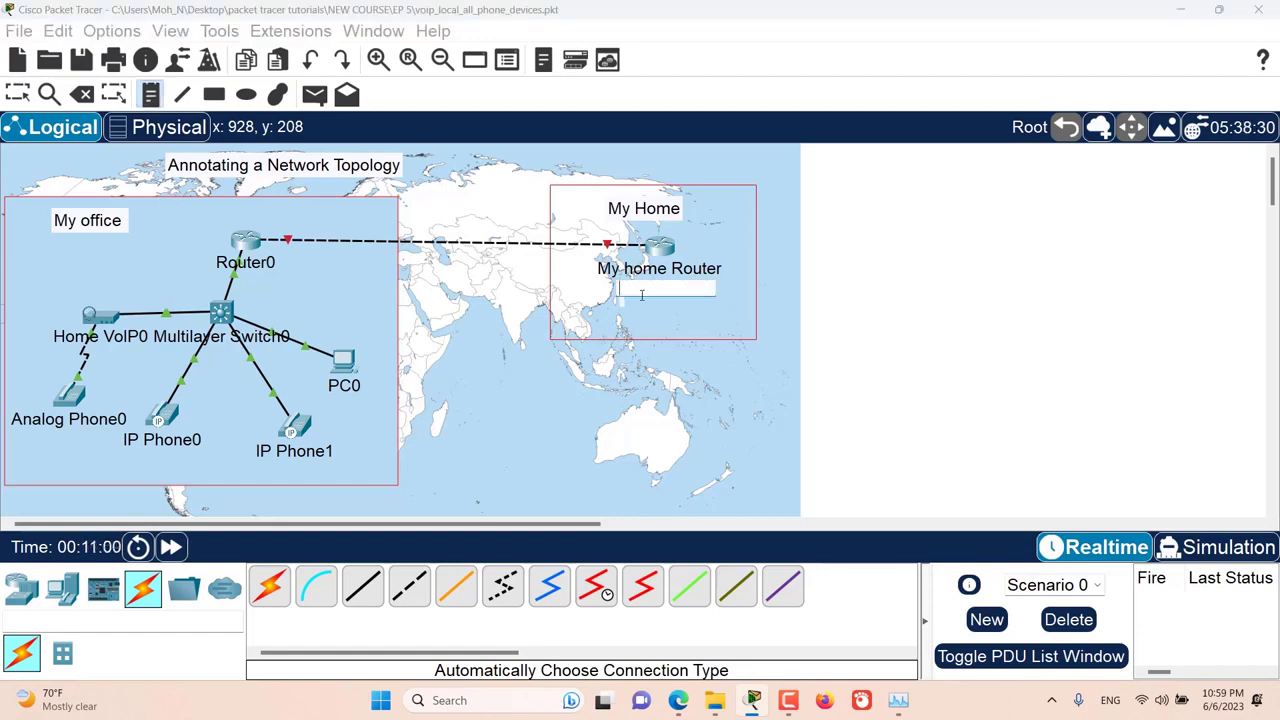
type("152.243")
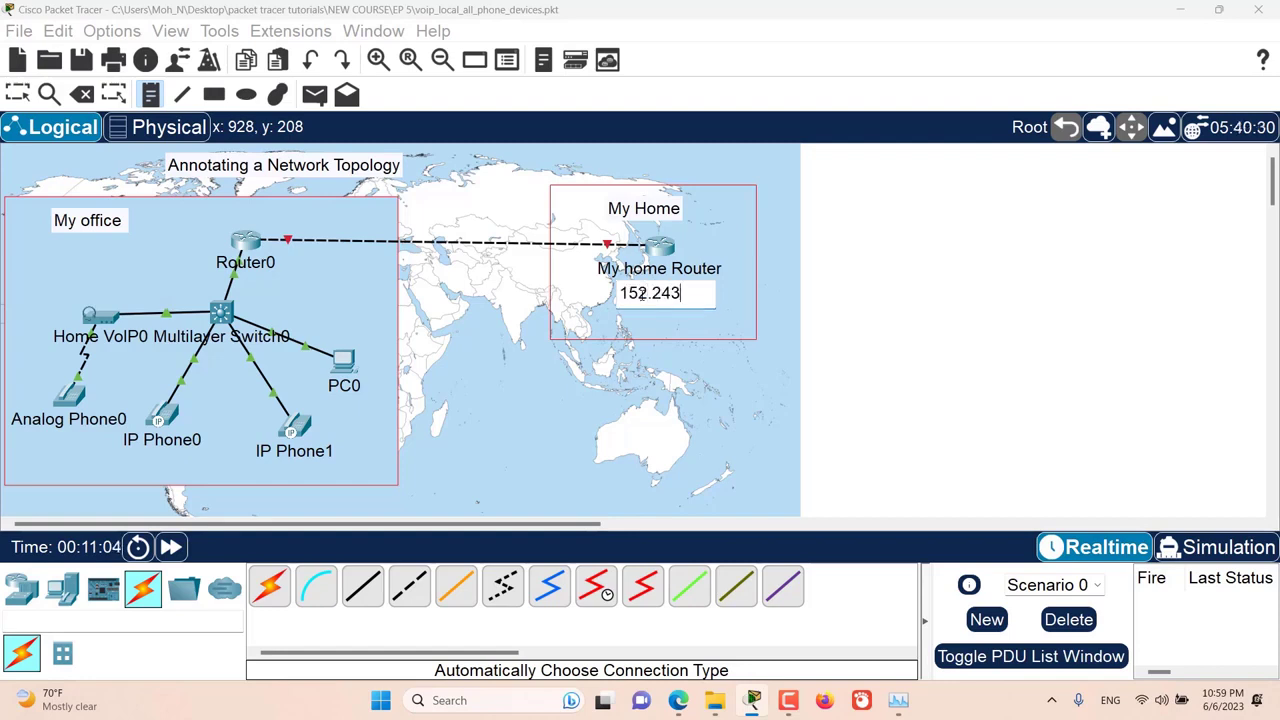
type(".211")
key("Return")
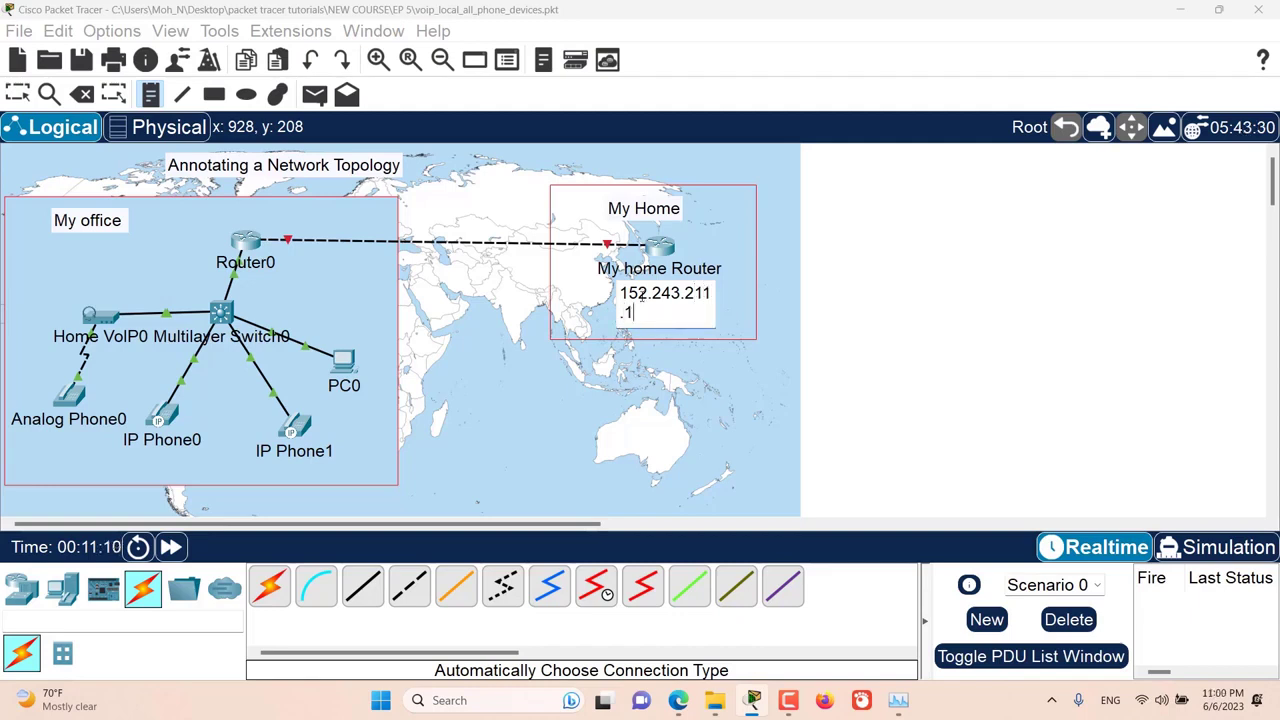
left_click(20, 95)
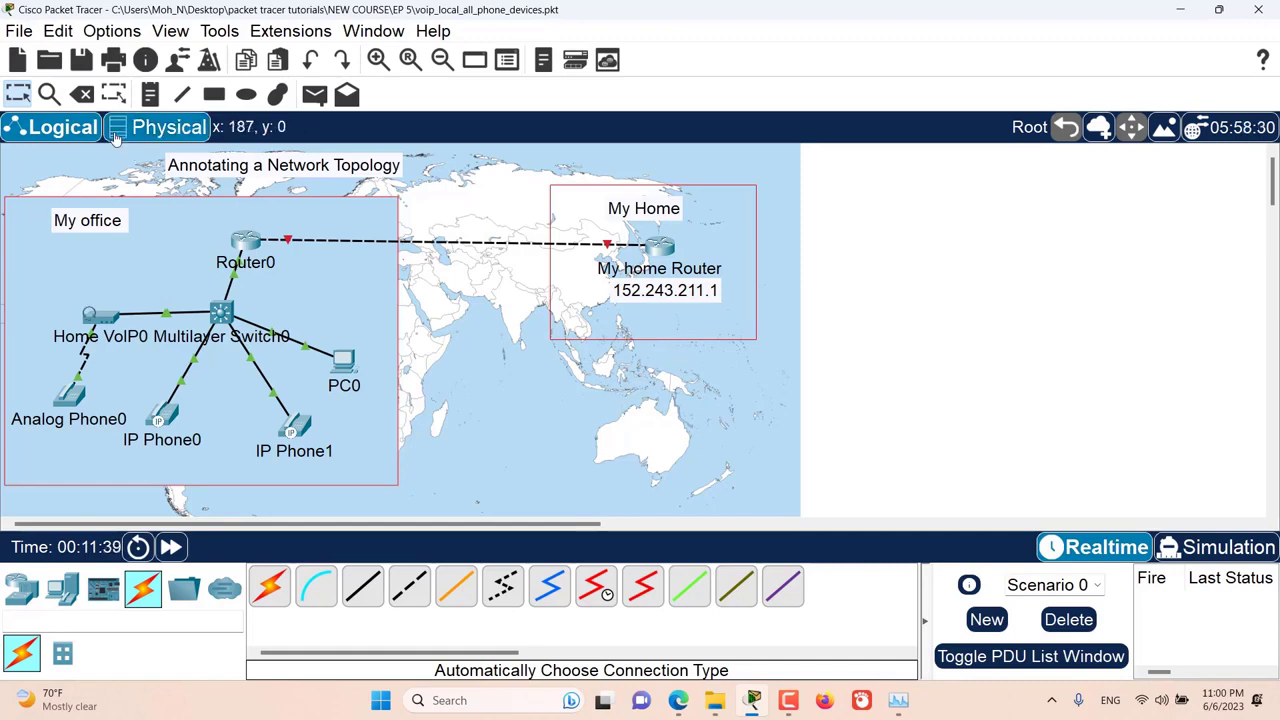
Step: Inspect Router0, PC0 and Multilayer Switch0 to see which tables each device offers
left_click(50, 106)
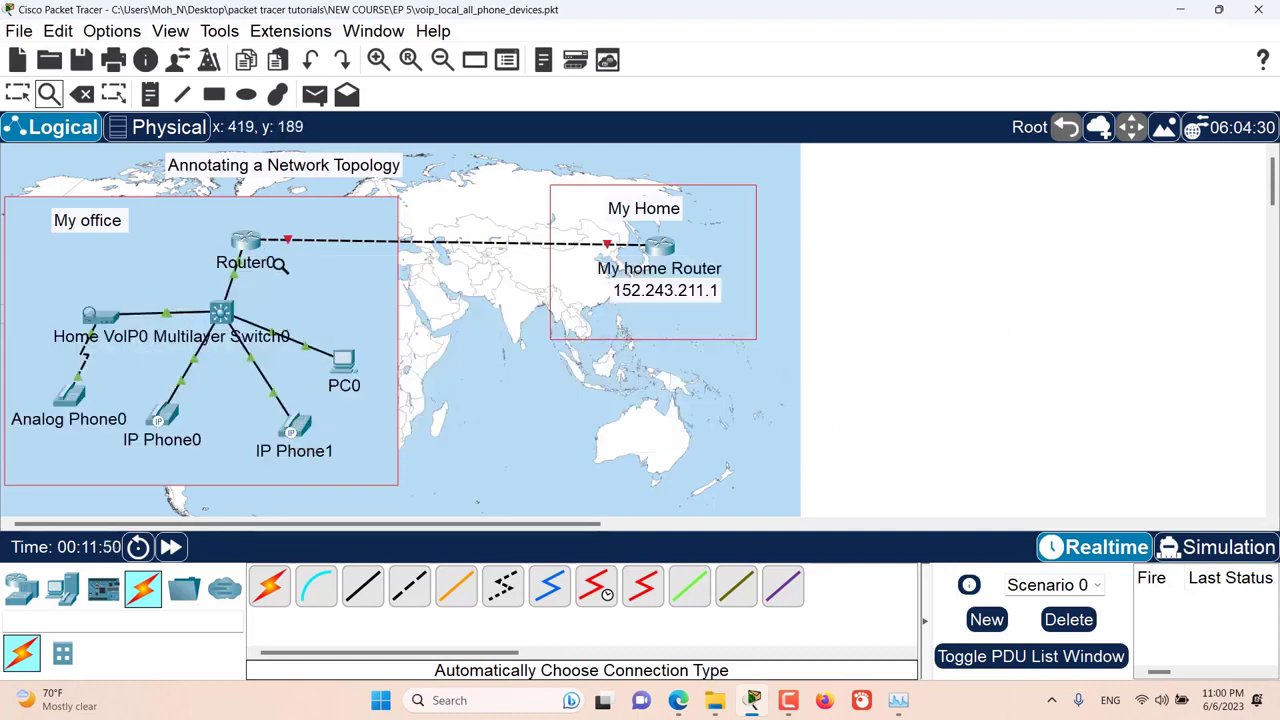
left_click(250, 241)
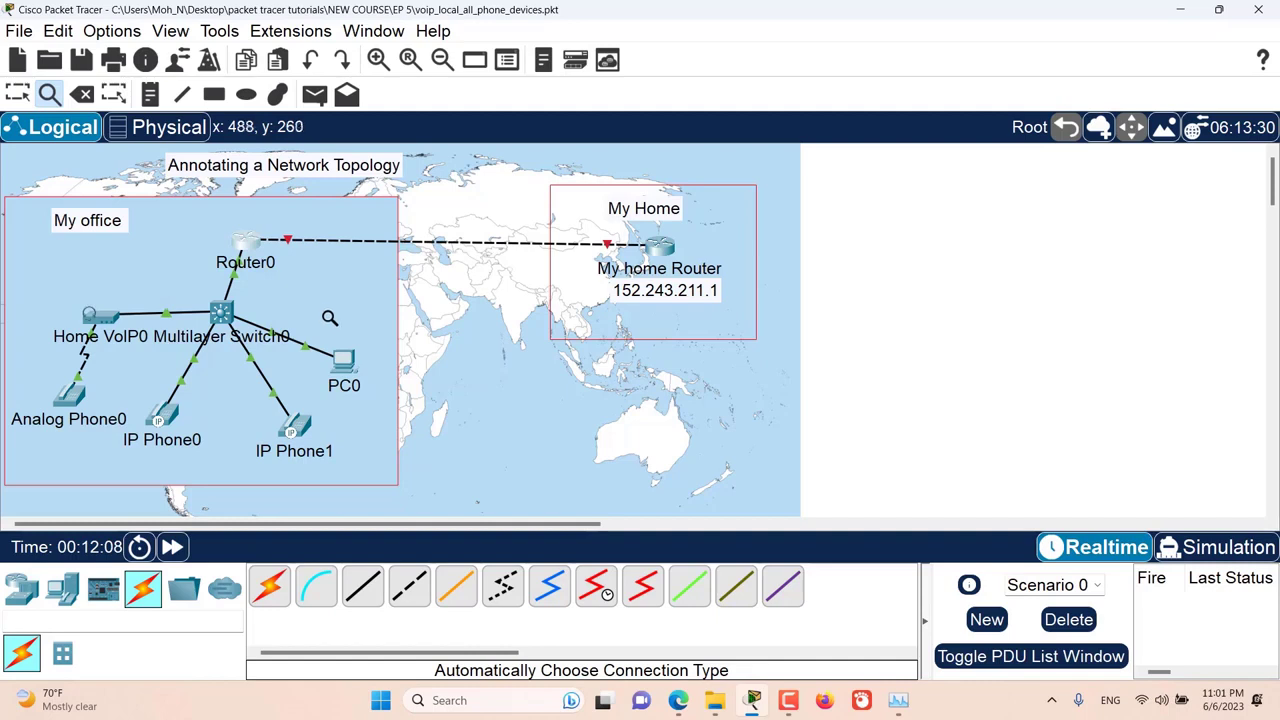
left_click(346, 363)
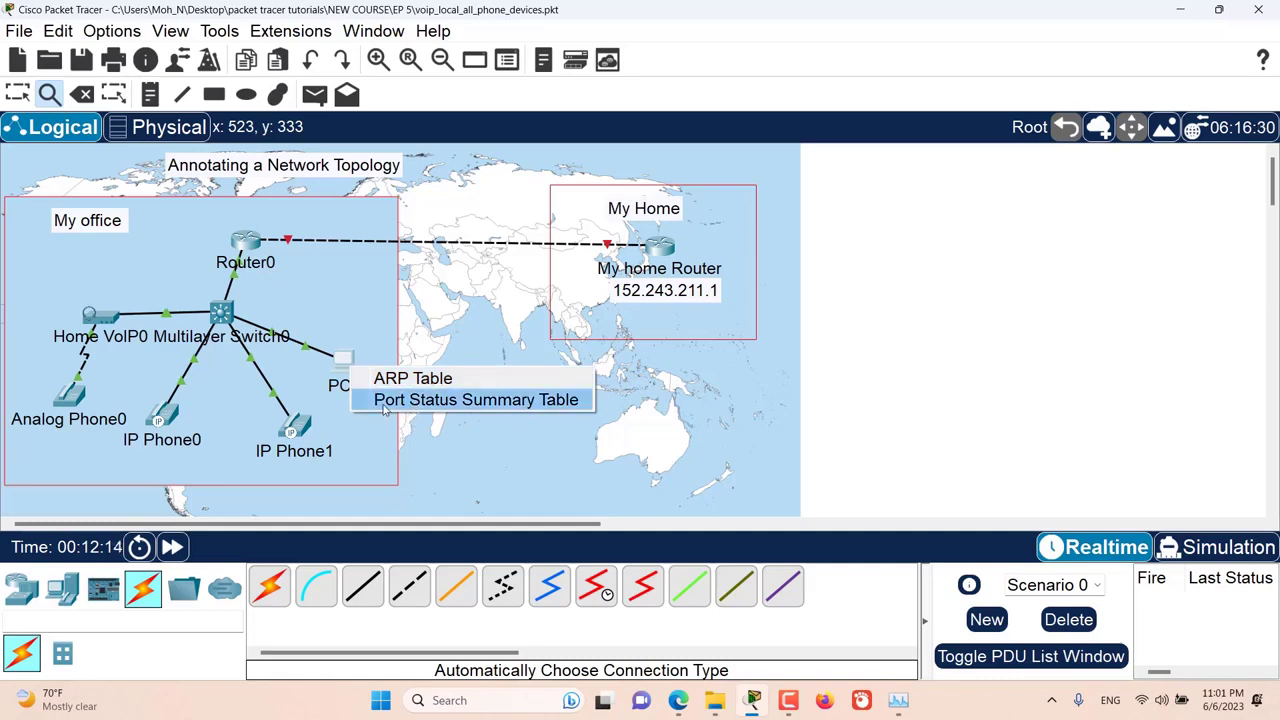
left_click(241, 323)
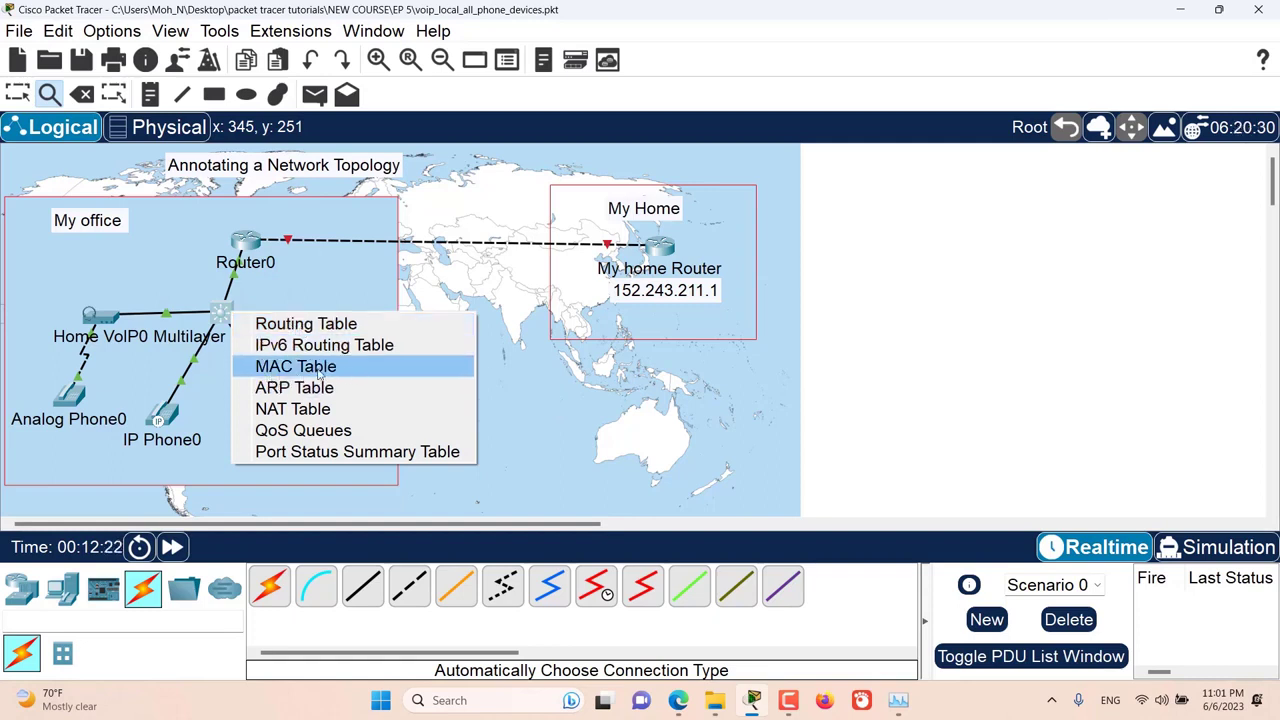
left_click(330, 288)
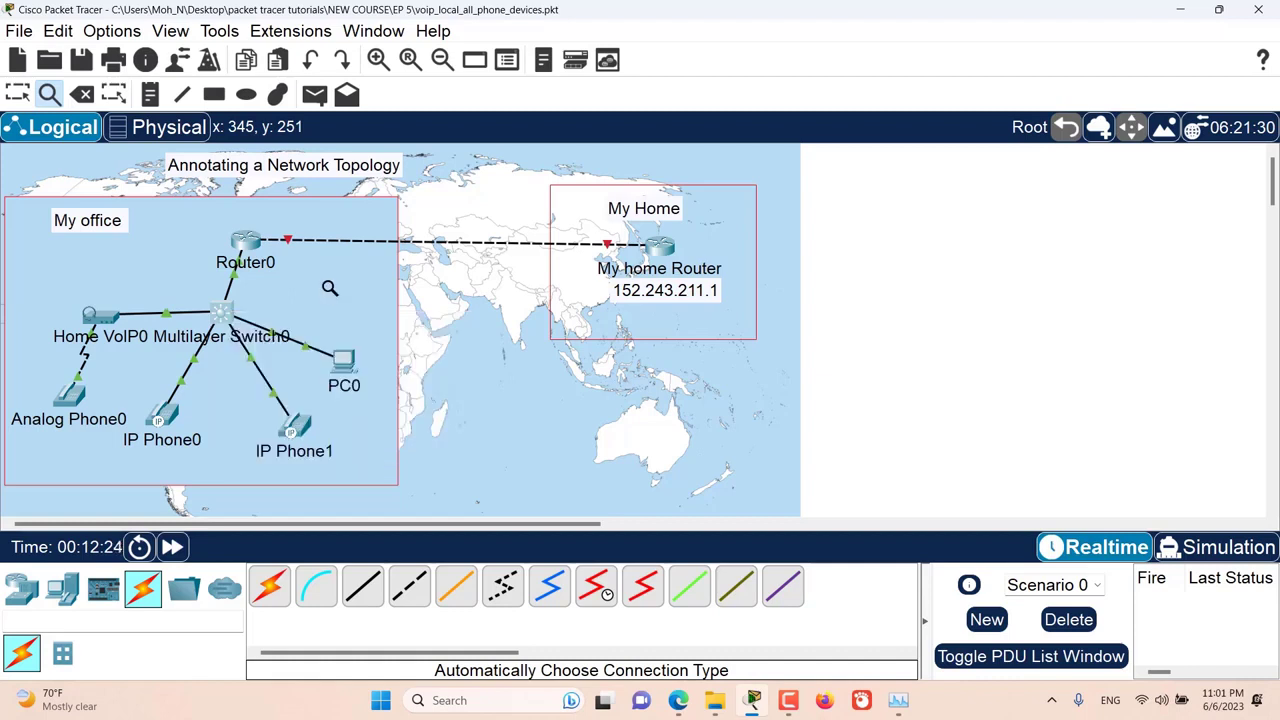
key("Escape")
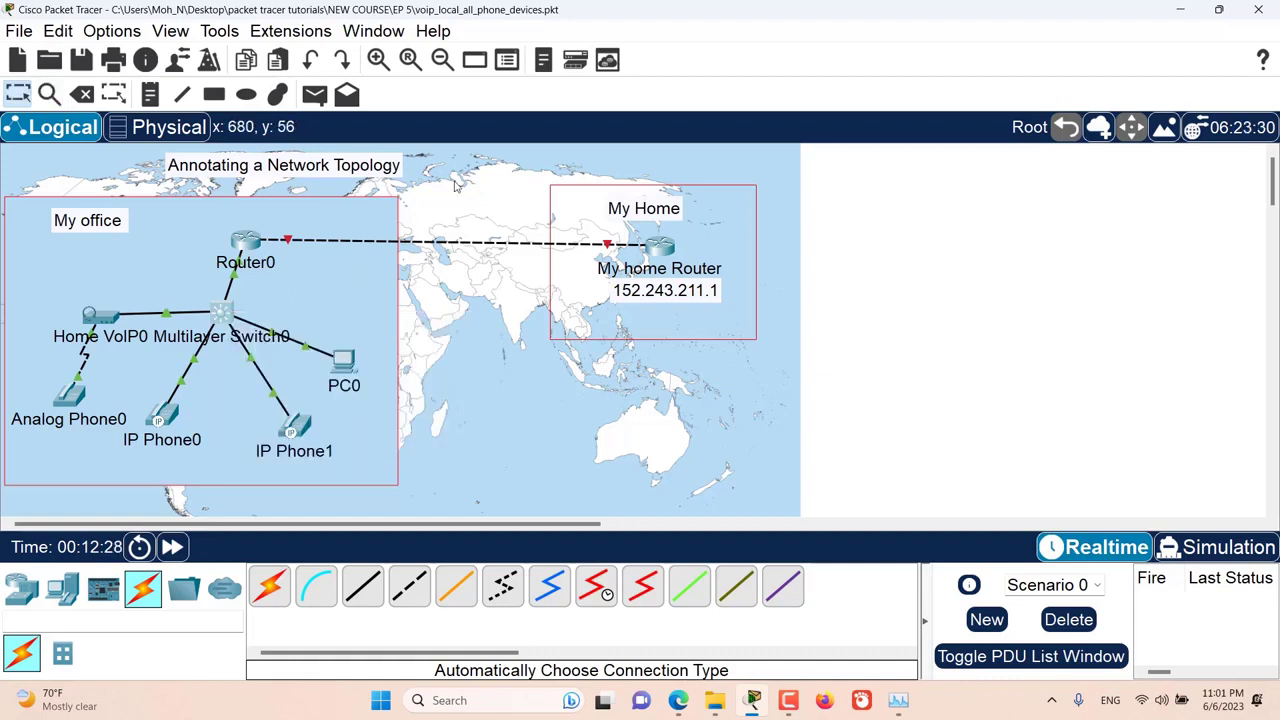
Step: Enter "My network of home and office" as the network description and close the description window
left_click(145, 60)
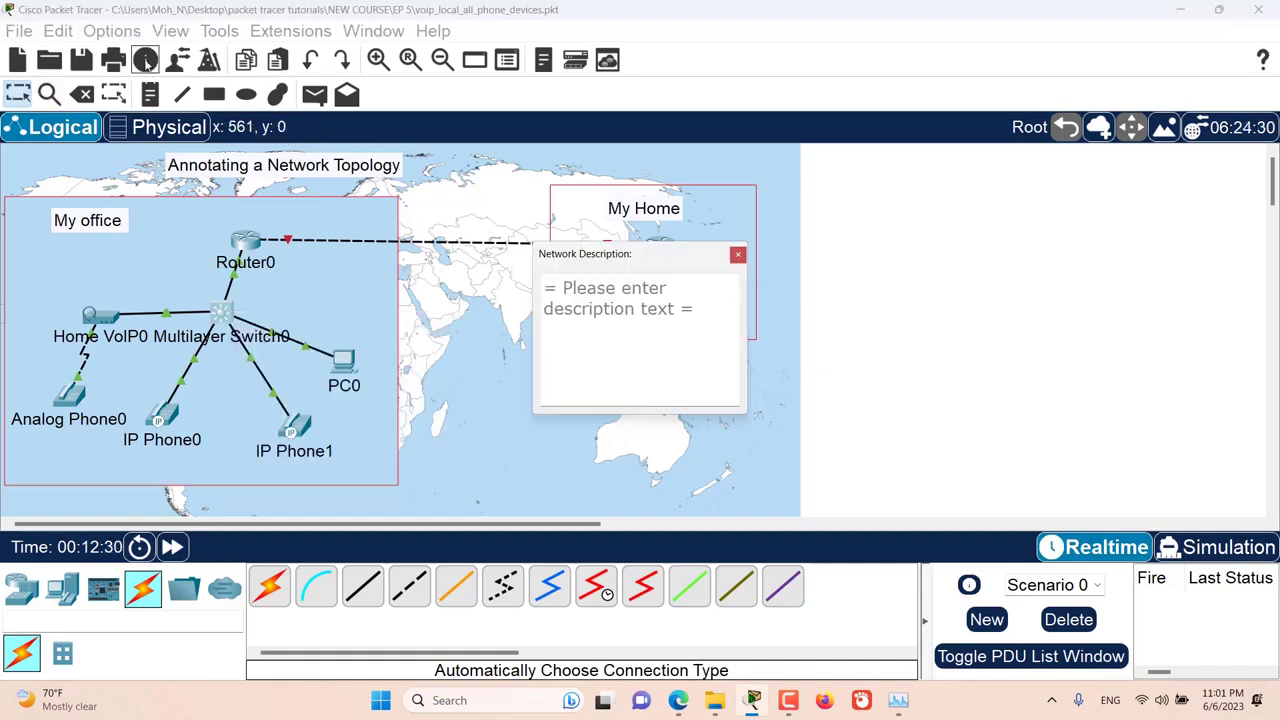
left_click_drag(598, 257, 584, 225)
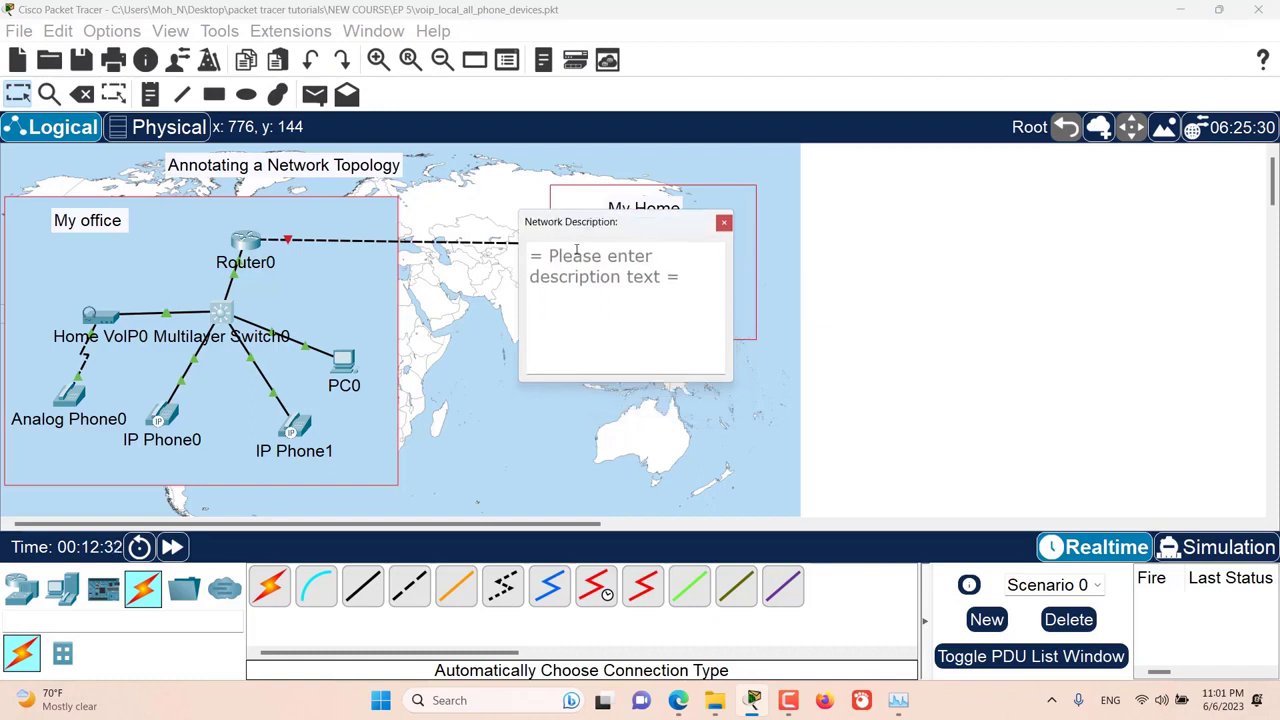
left_click(147, 62)
left_click(610, 317)
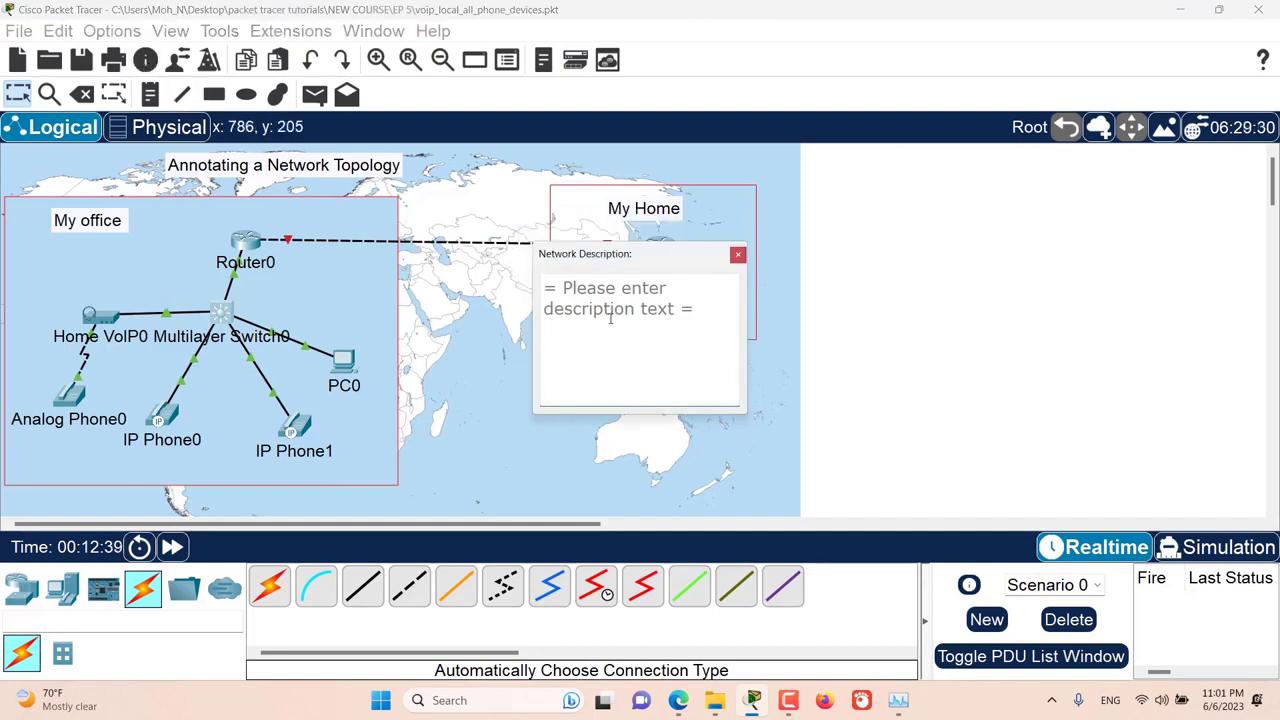
type("My network of home and office")
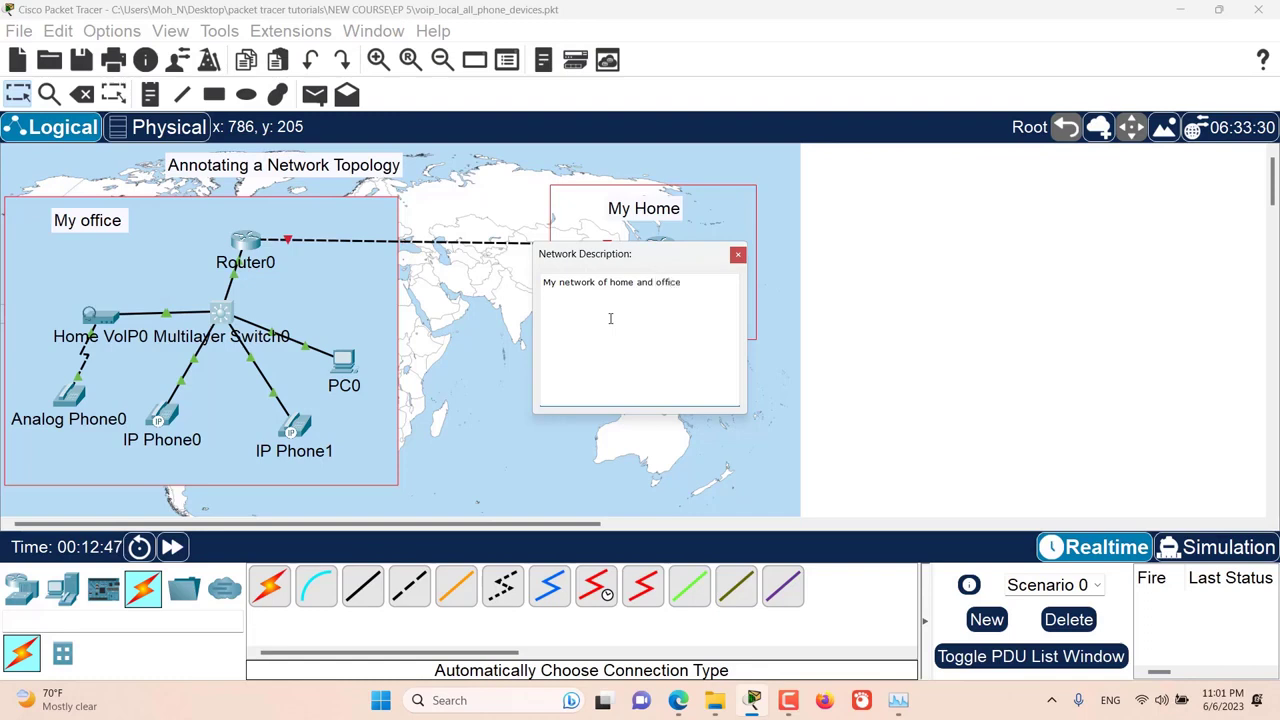
left_click(737, 256)
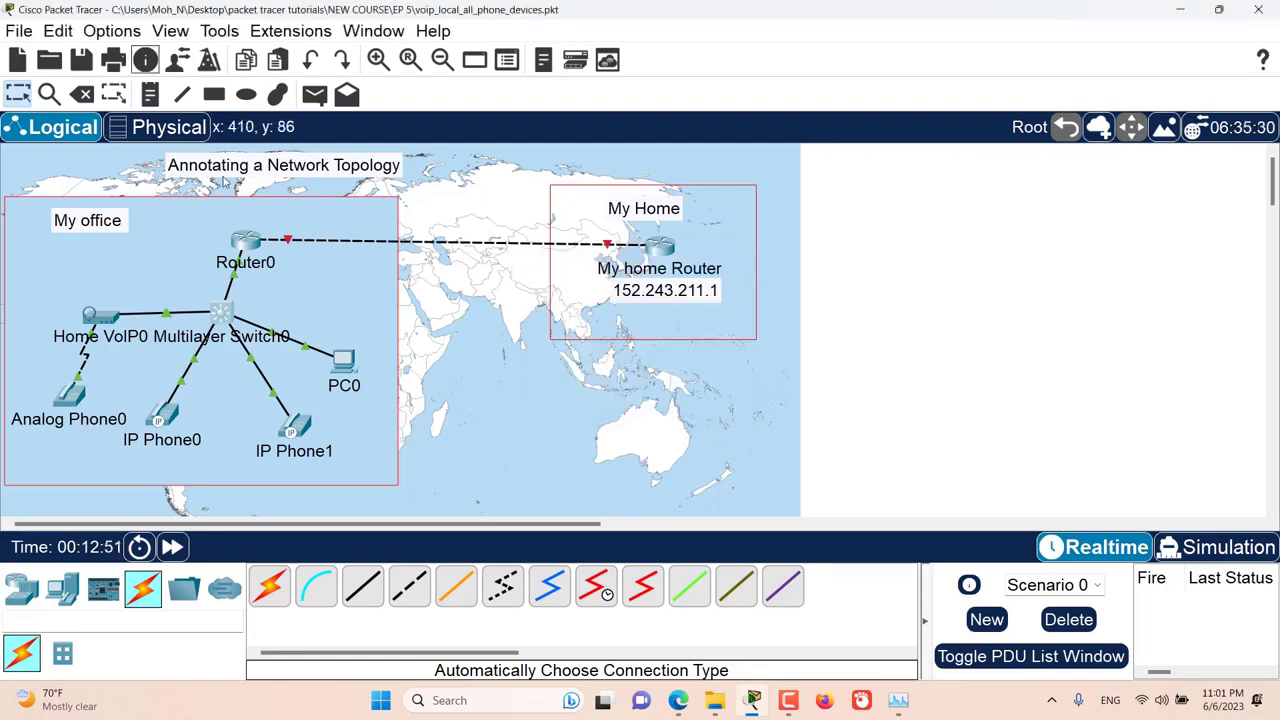
Step: Reopen the network description to check its saved text, and close it again
left_click(145, 60)
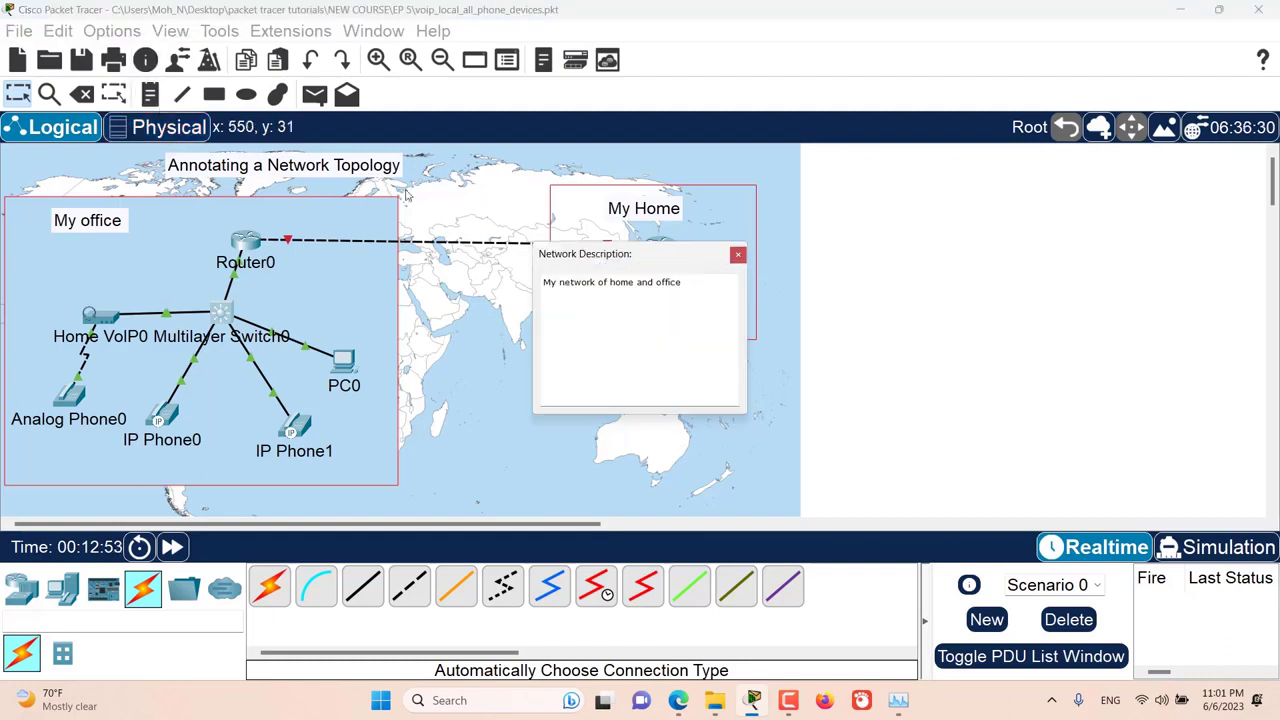
left_click_drag(596, 258, 640, 232)
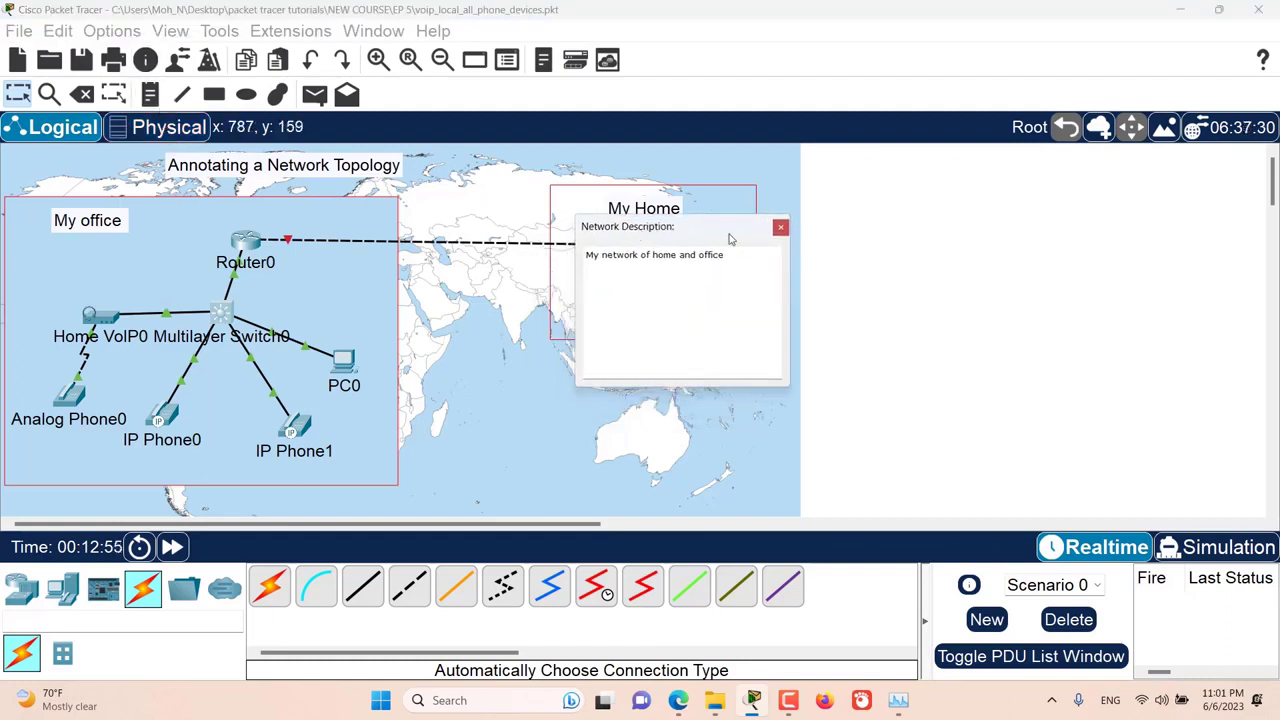
left_click(780, 228)
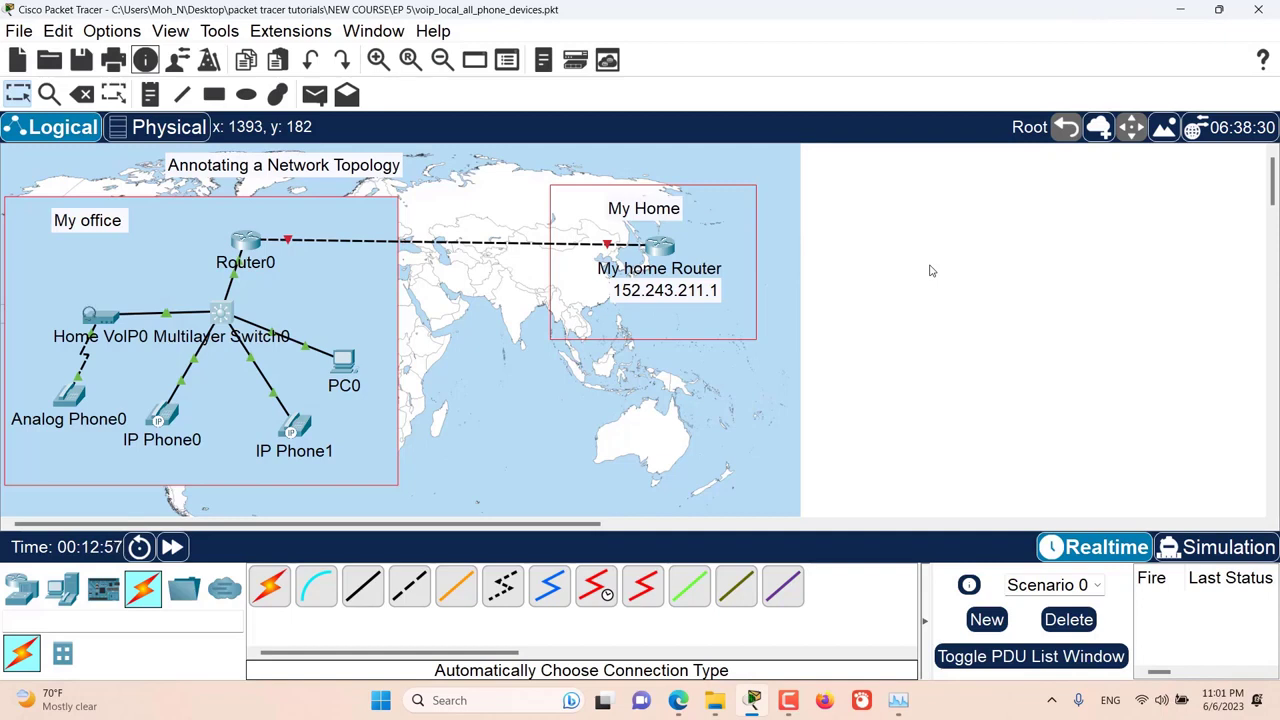